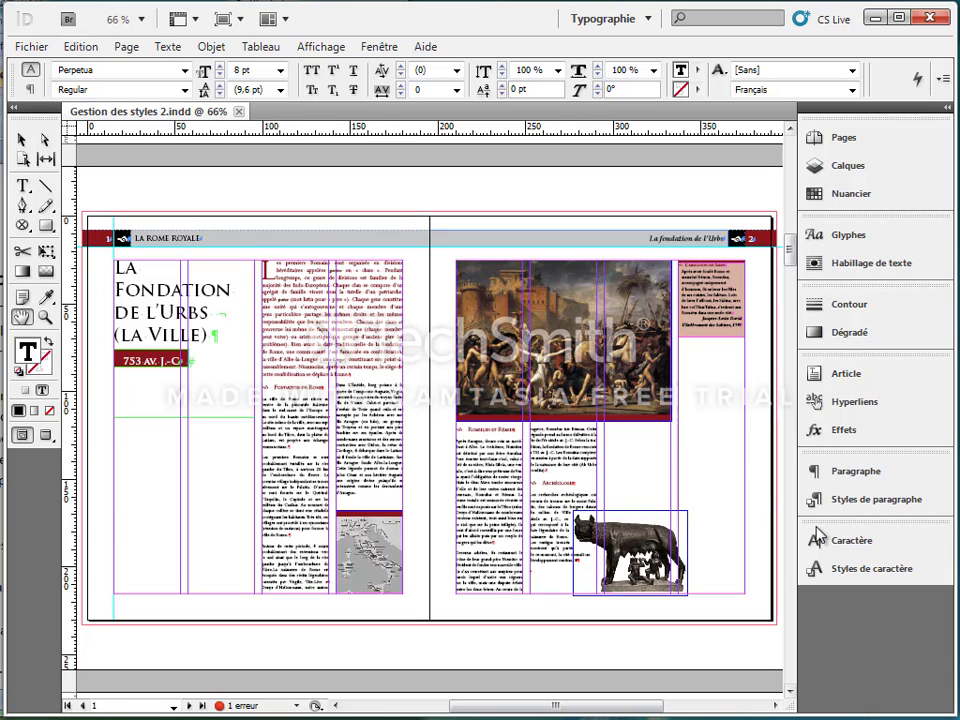
# - Display the character styles and zoom in on the red introductory paragraph of page 1 to examine its Latin terms
pyautogui.click(860, 568)
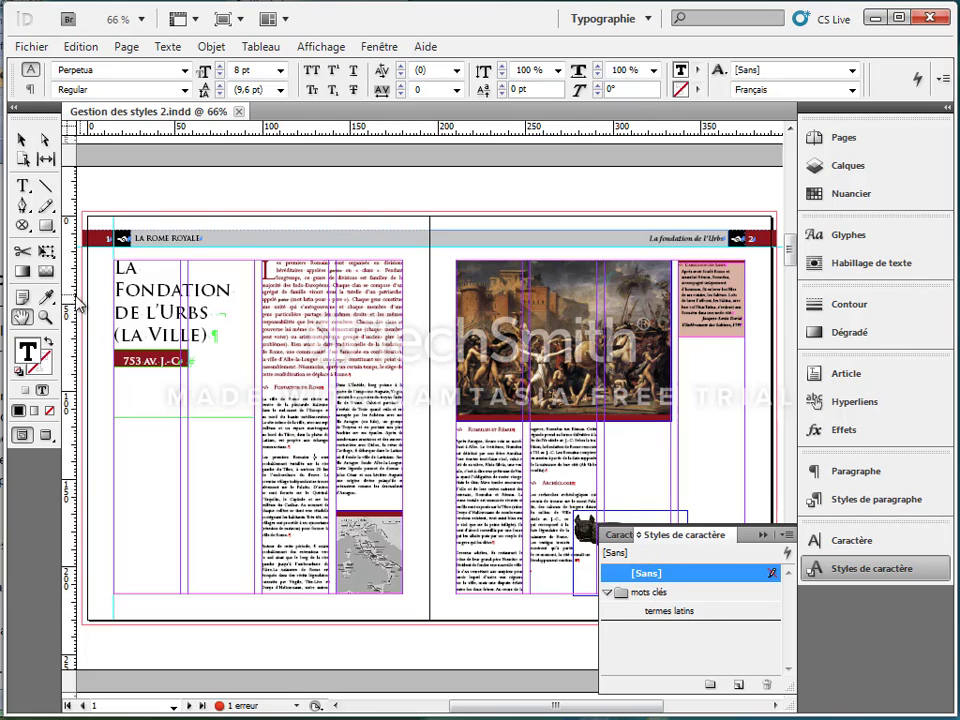
pyautogui.click(45, 317)
pyautogui.moveTo(243, 250); pyautogui.dragTo(447, 467)
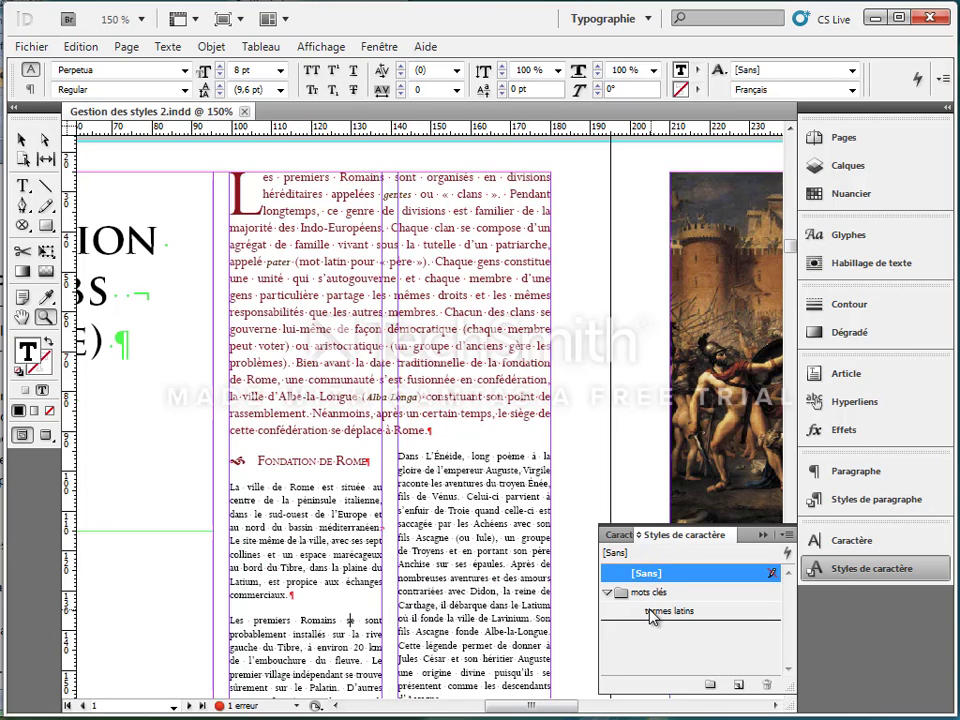
pyautogui.doubleClick(23, 317)
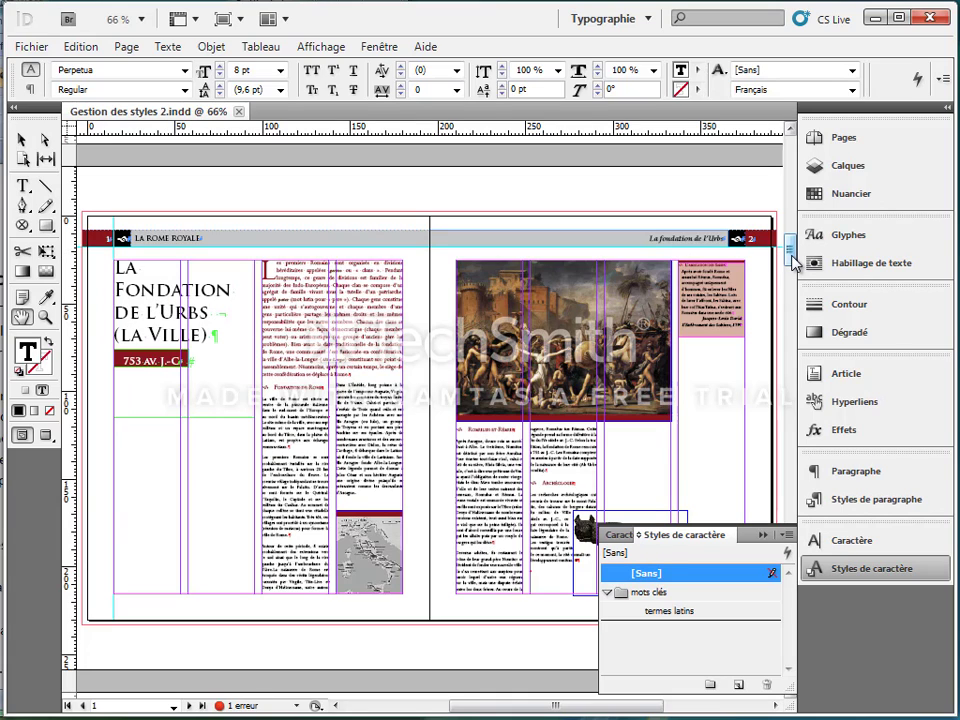
pyautogui.moveTo(795, 260)
pyautogui.mouseDown()
pyautogui.moveTo(790, 303)
pyautogui.moveTo(791, 242)
pyautogui.mouseUp()
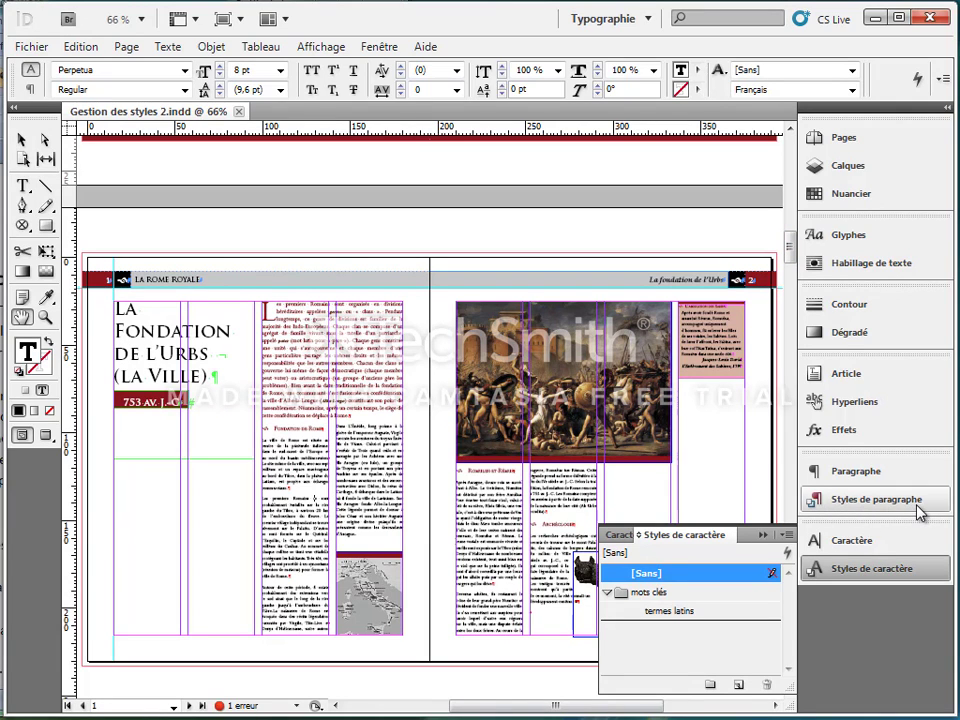
# - Show the paragraph styles as a floating panel over the document and collapse the remaining paragraph formatting panel
pyautogui.click(386, 49)
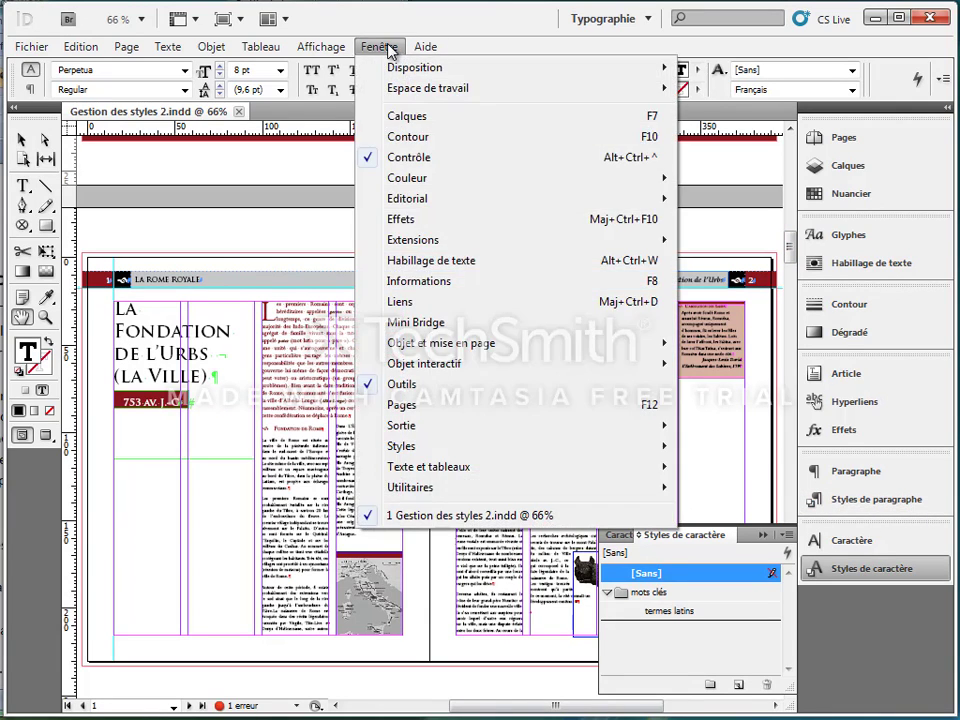
pyautogui.moveTo(488, 446)
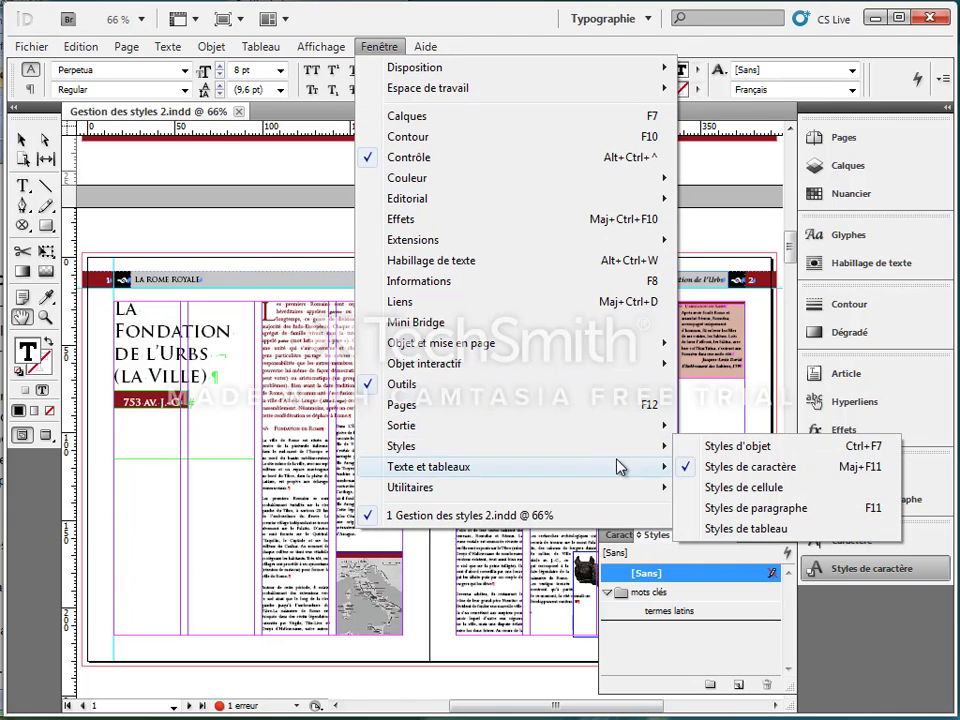
pyautogui.click(718, 507)
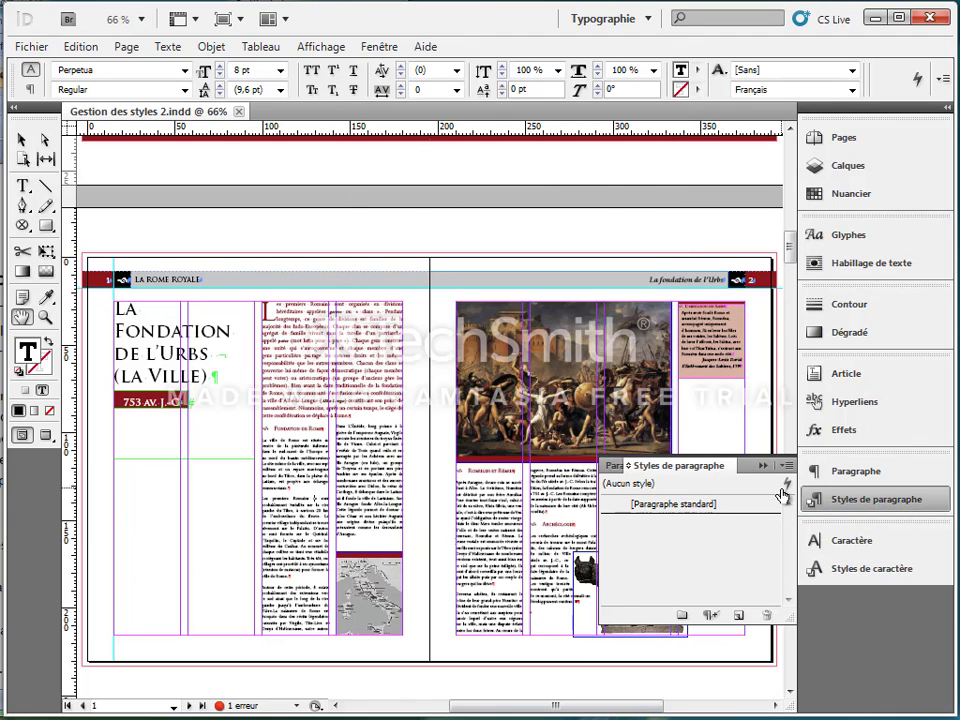
pyautogui.moveTo(720, 467); pyautogui.dragTo(545, 200)
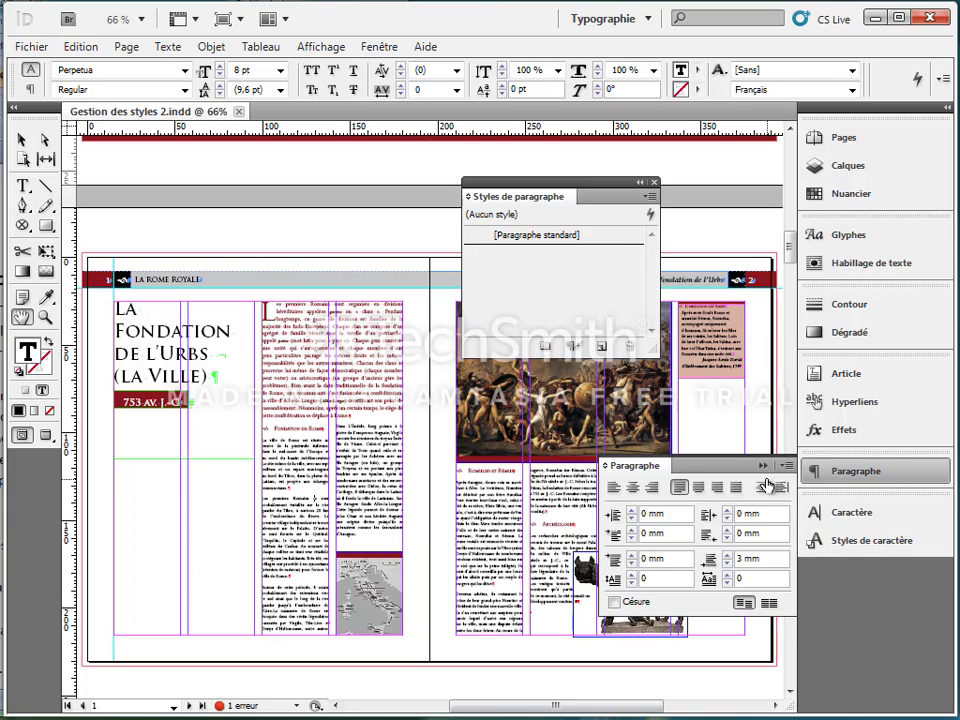
pyautogui.click(764, 465)
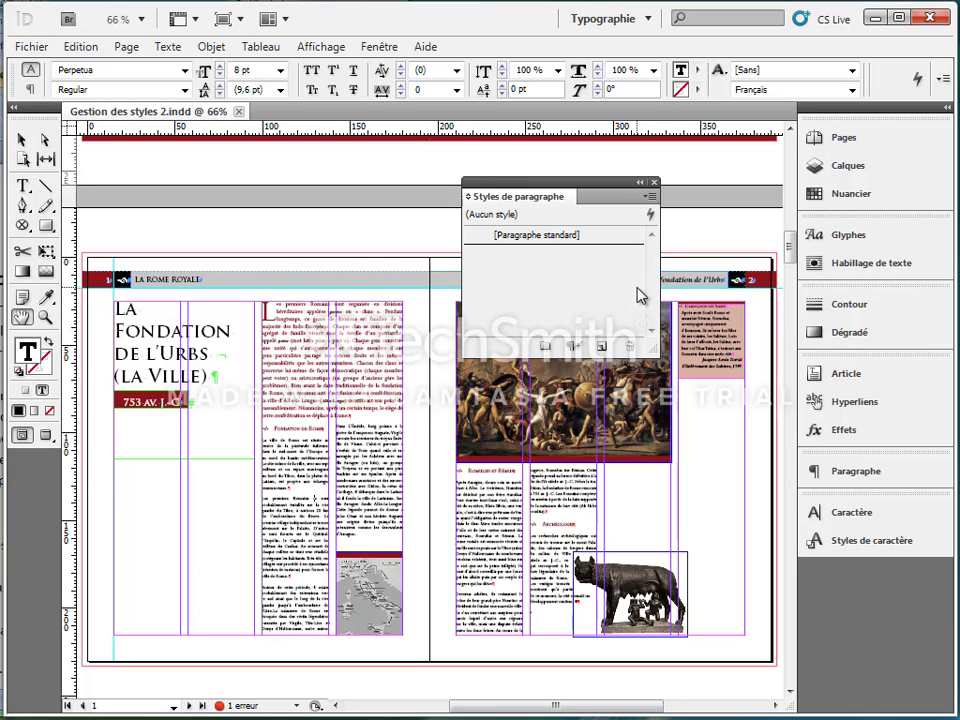
# - Create a paragraph style group named "Titres principaux"
pyautogui.click(649, 196)
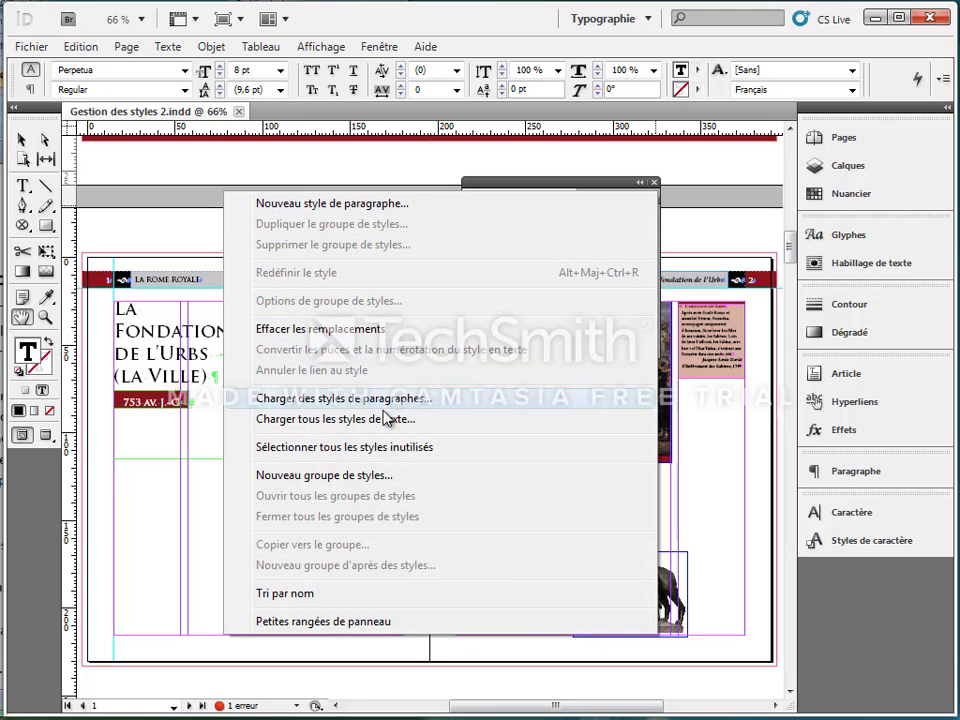
pyautogui.click(356, 476)
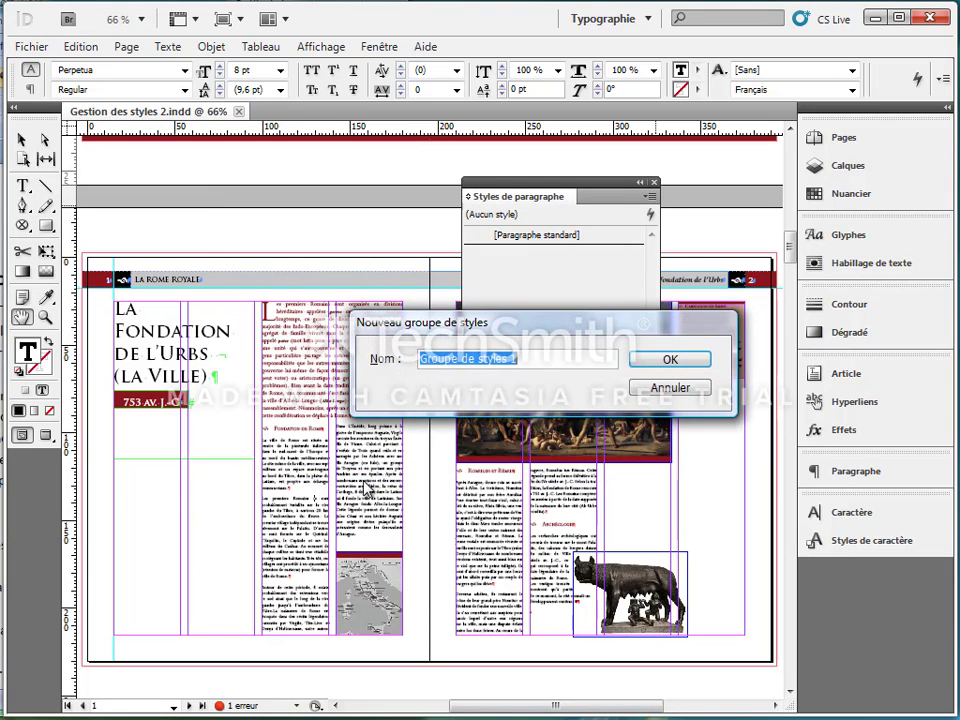
pyautogui.write('Titres principaux')
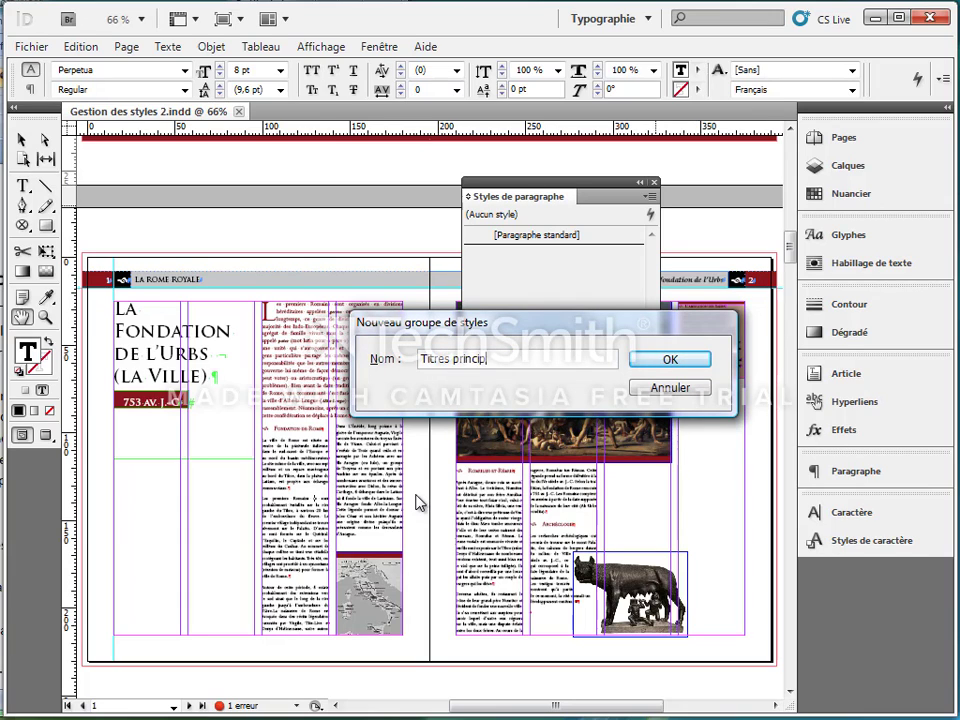
pyautogui.click(650, 359)
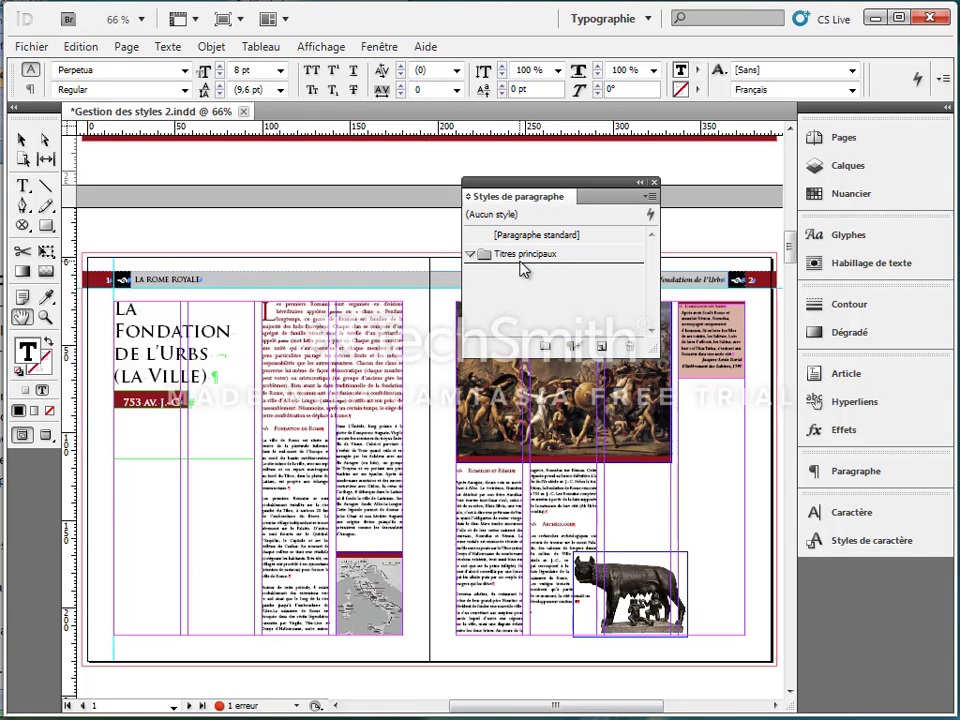
# - Create the paragraph style "Titre principal" in the Titres principaux group from the title "La Fondation de l'Urbs (la Ville)", applying it to that title
pyautogui.click(521, 256)
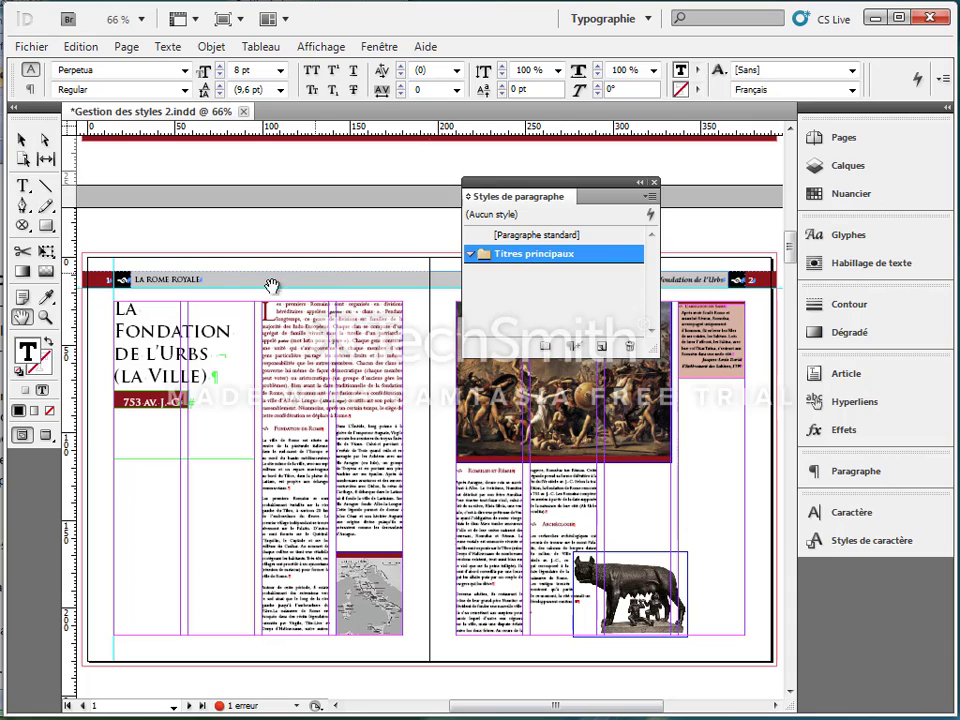
pyautogui.click(22, 185)
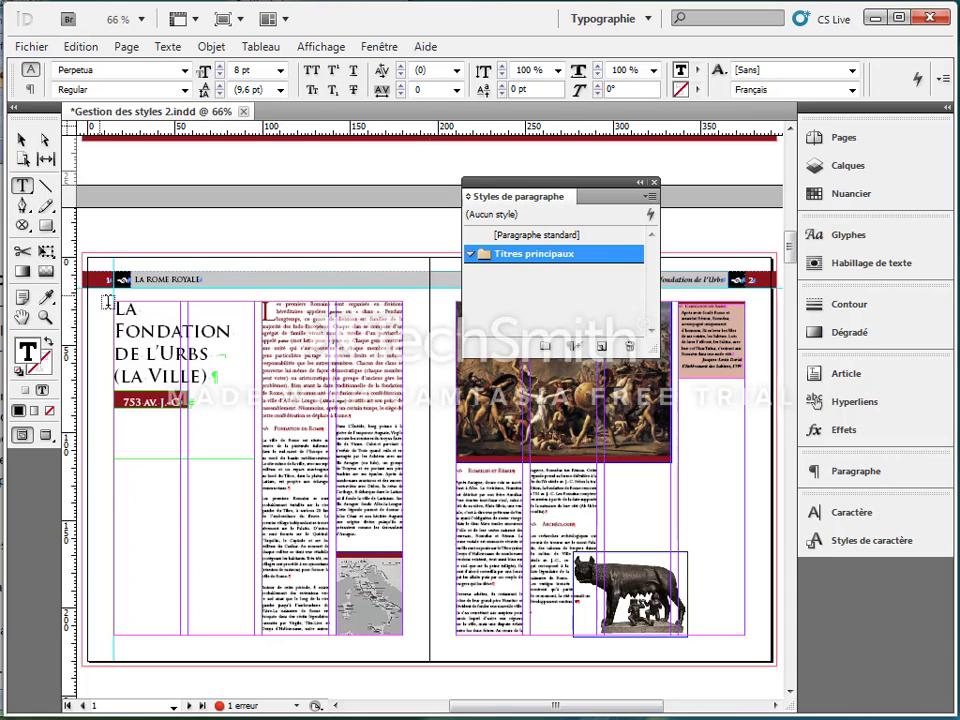
pyautogui.moveTo(116, 303); pyautogui.dragTo(213, 375)
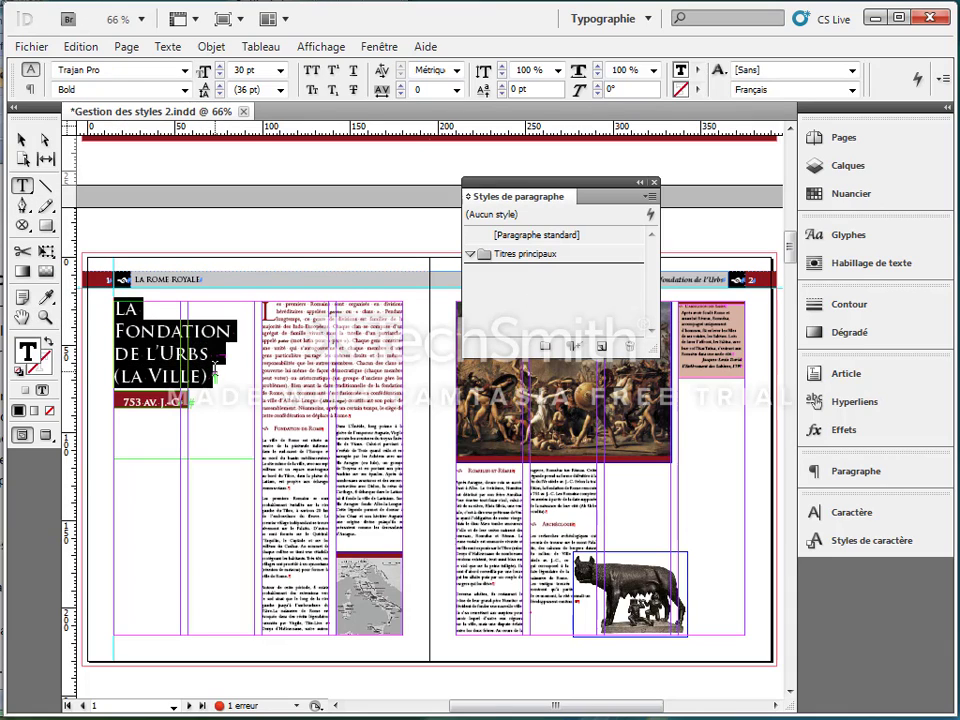
pyautogui.click(521, 257)
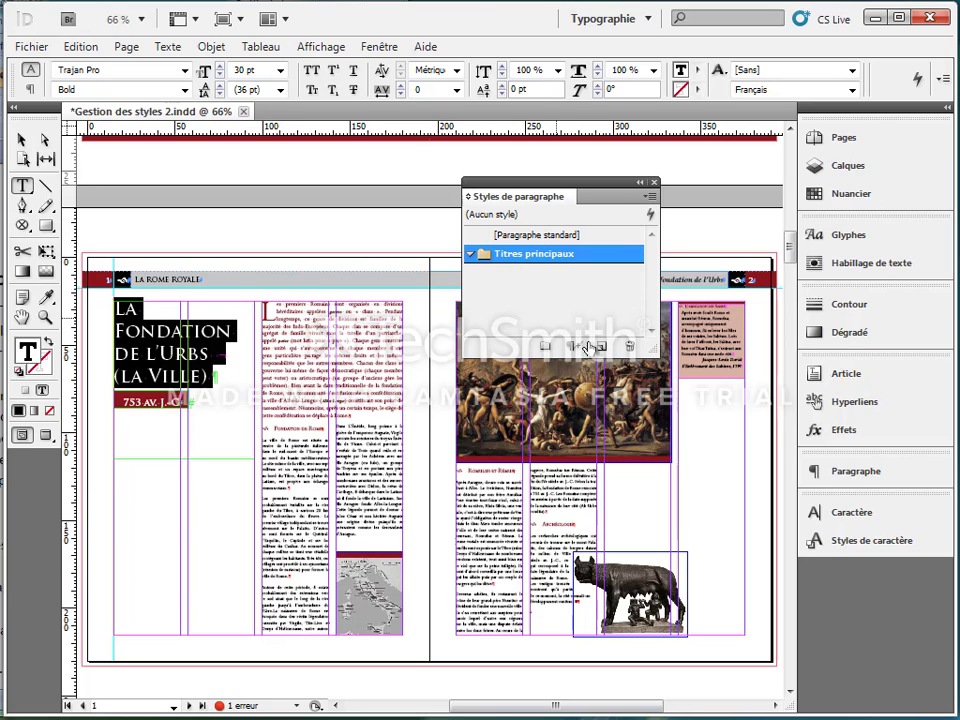
pyautogui.click(647, 198)
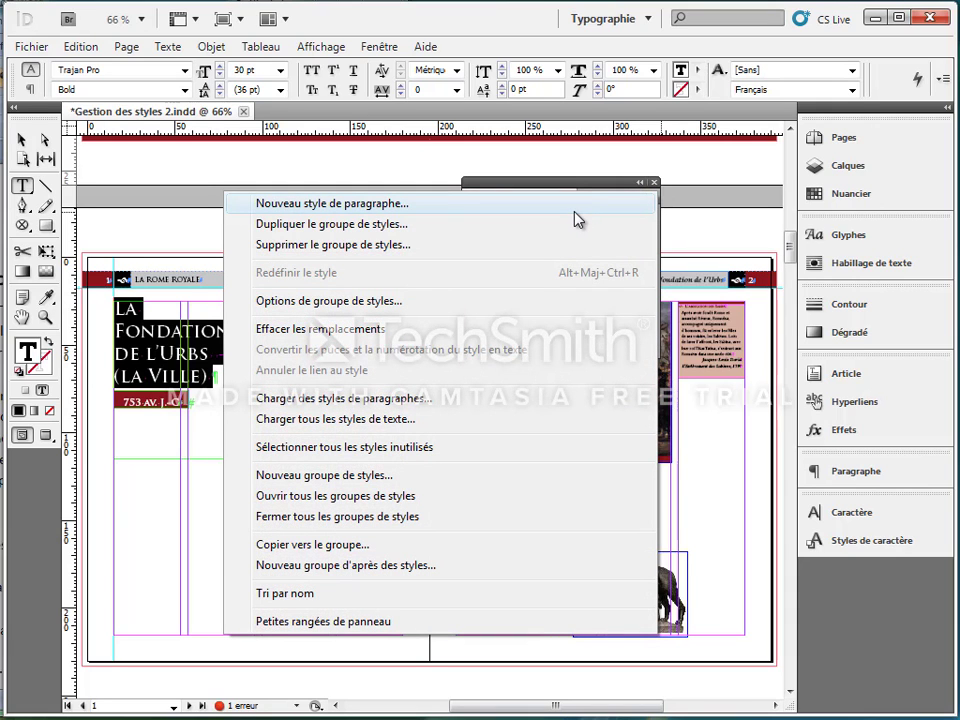
pyautogui.click(362, 212)
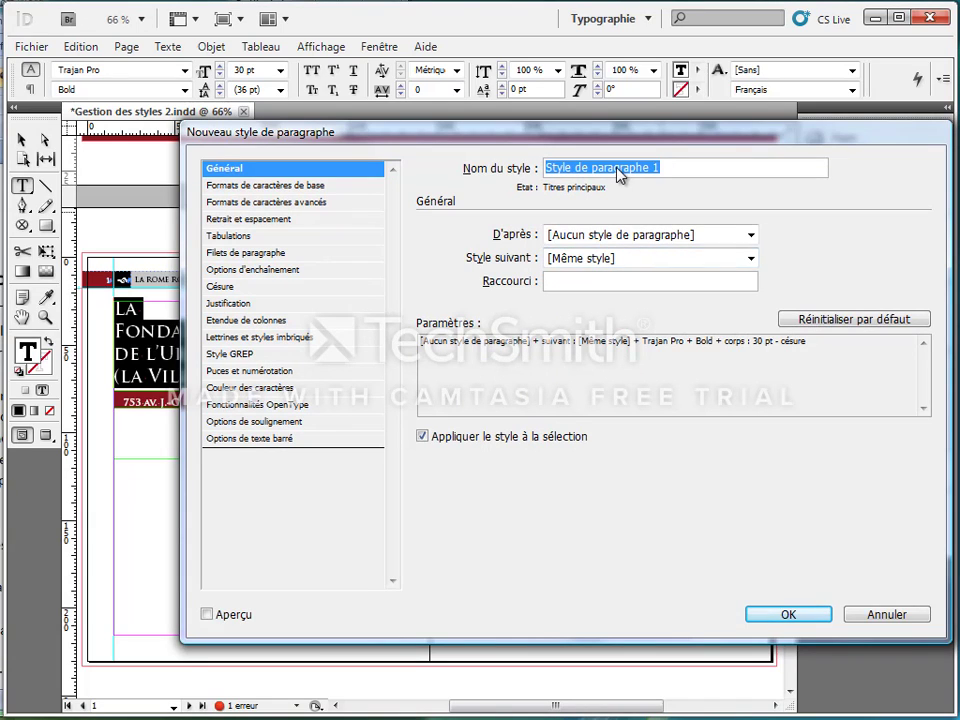
pyautogui.write('T')
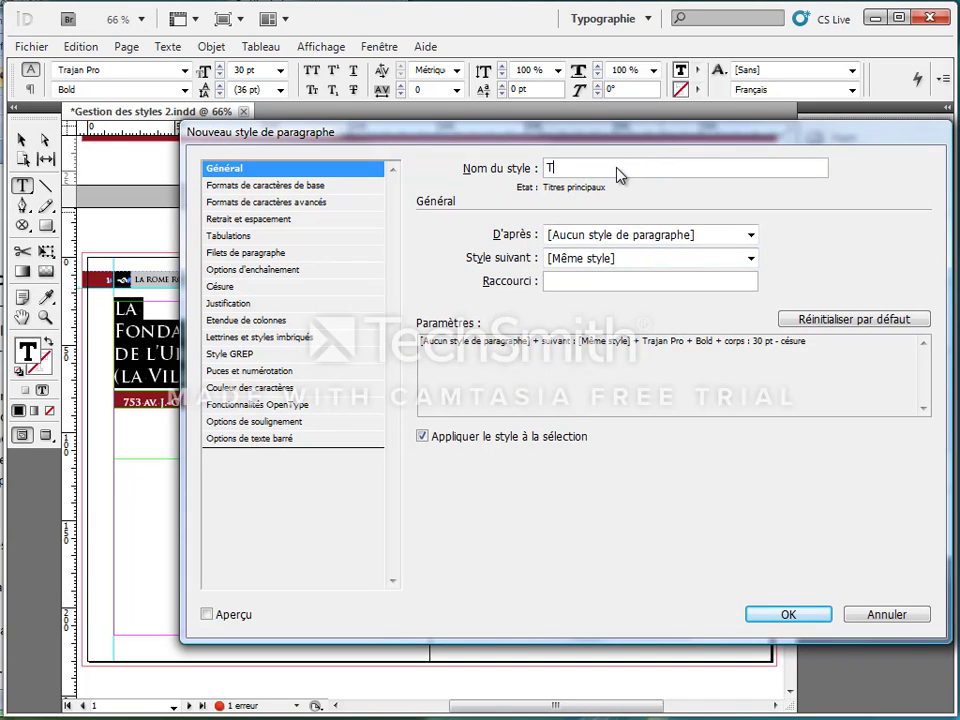
pyautogui.write('itre principal')
pyautogui.click(788, 614)
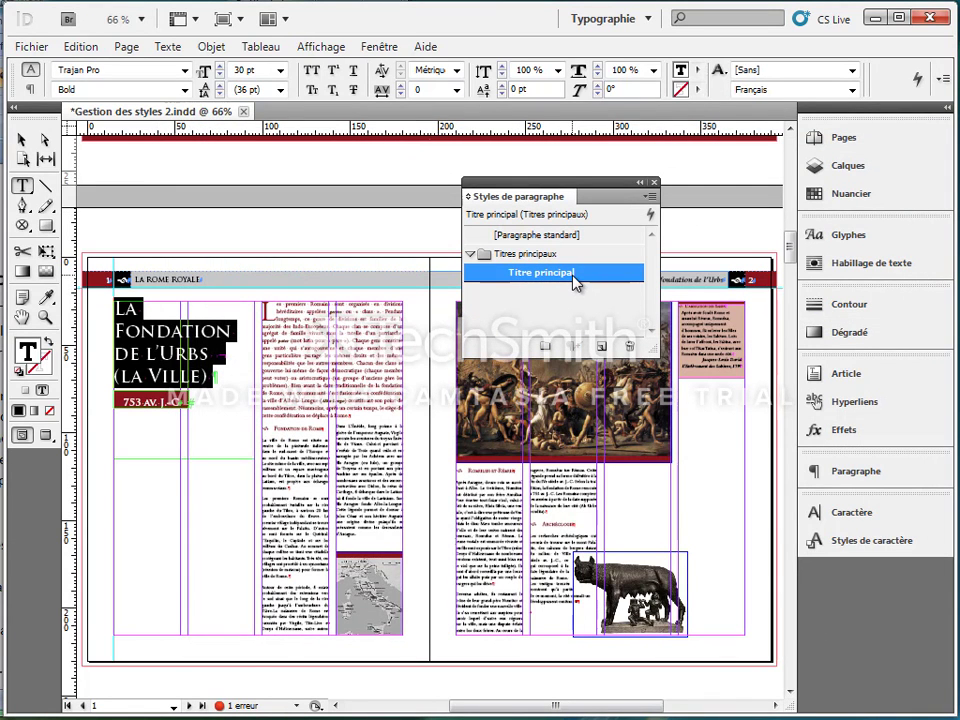
# - Apply the Titre principal style to the titles "Les débuts de la Monarchie" on page 3 and "La Monarchie tardive" on page 5
pyautogui.scroll(-5, 198, 445)
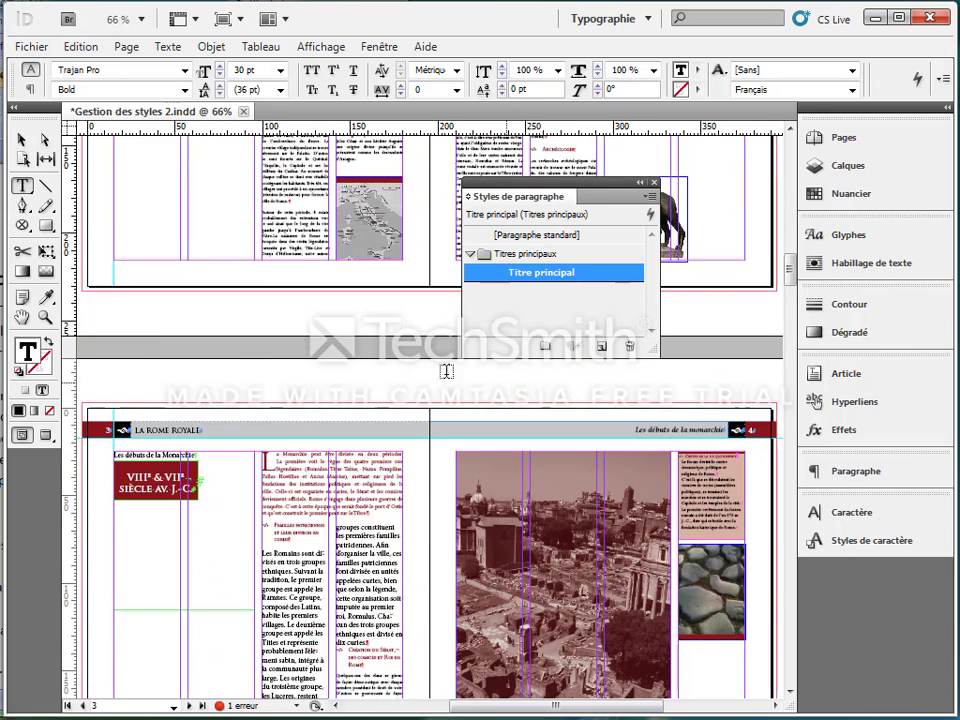
pyautogui.moveTo(200, 455); pyautogui.dragTo(121, 447)
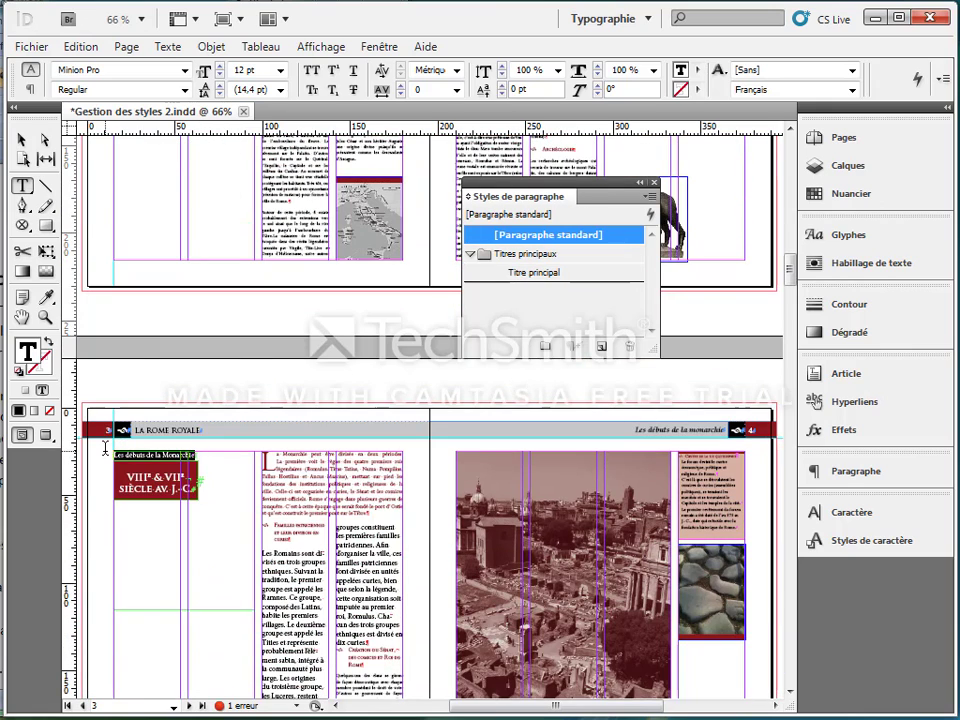
pyautogui.click(536, 274)
pyautogui.scroll(-3, 380, 458)
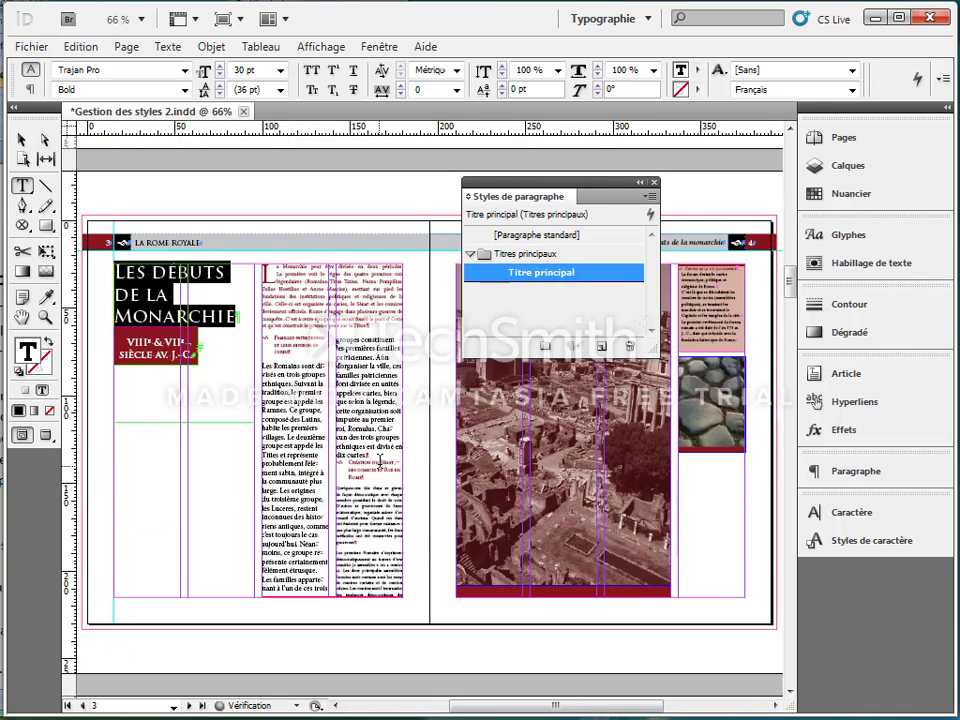
pyautogui.scroll(-5, 380, 458)
pyautogui.moveTo(185, 440); pyautogui.dragTo(115, 422)
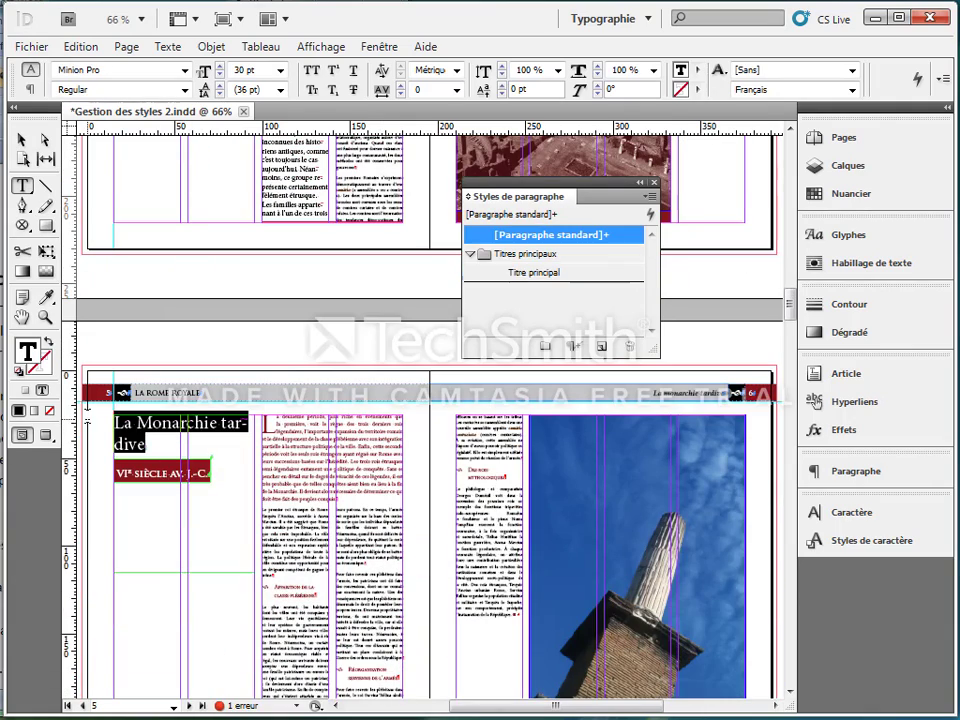
pyautogui.click(540, 272)
# - Apply the Titre principal style to the titles "Avènement de la République" on page 7 and "Conquête de l'Italie" on page 11
pyautogui.scroll(-3, 430, 527)
pyautogui.scroll(-8, 430, 527)
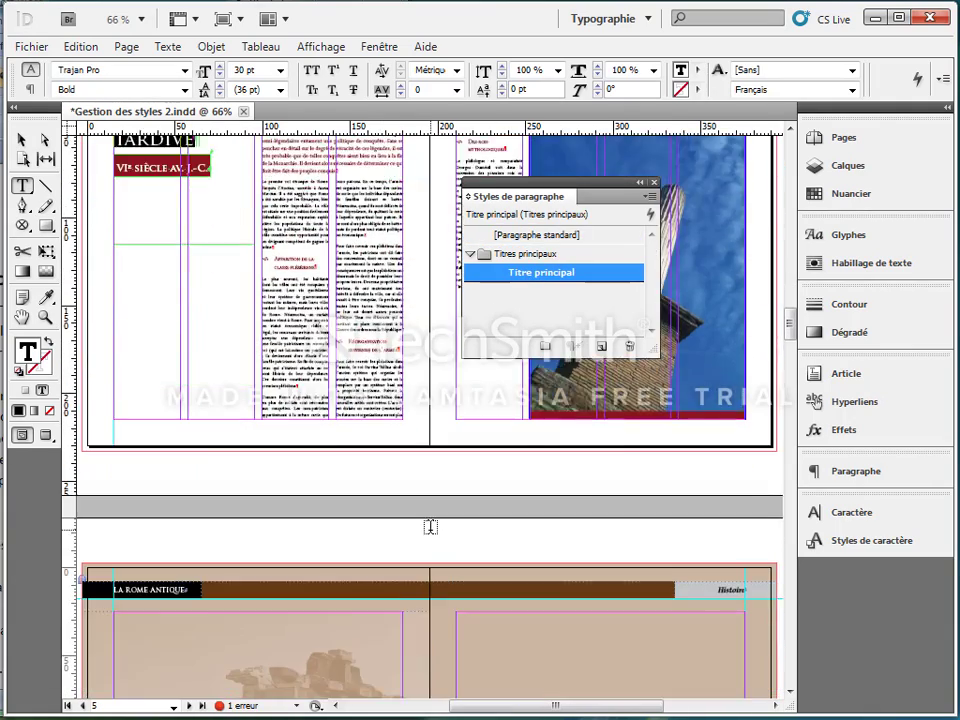
pyautogui.scroll(-4, 430, 527)
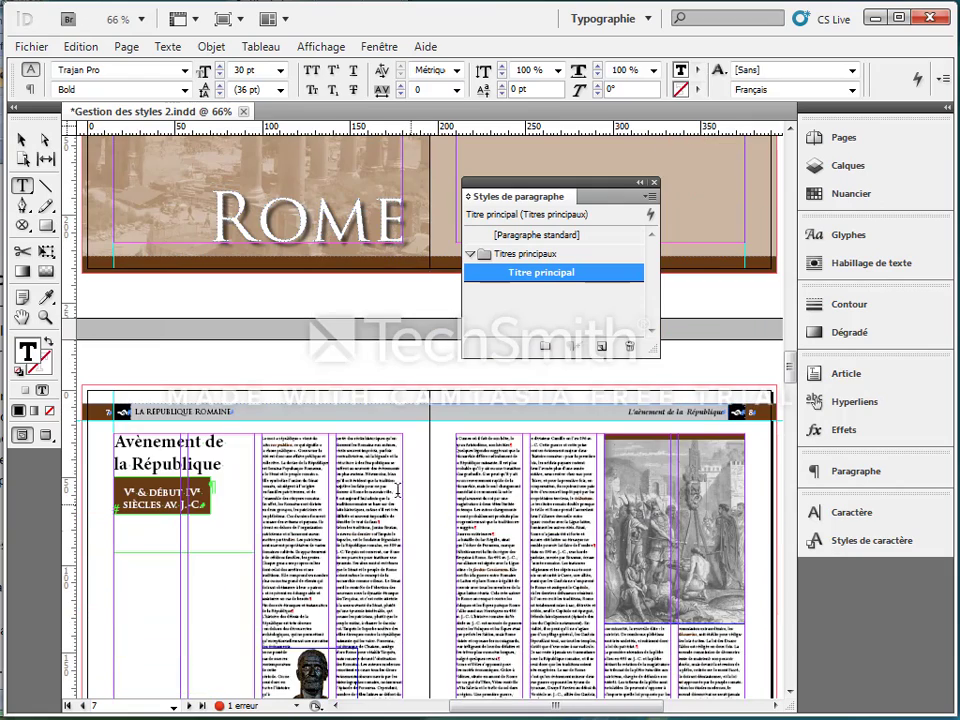
pyautogui.moveTo(216, 463); pyautogui.dragTo(115, 440)
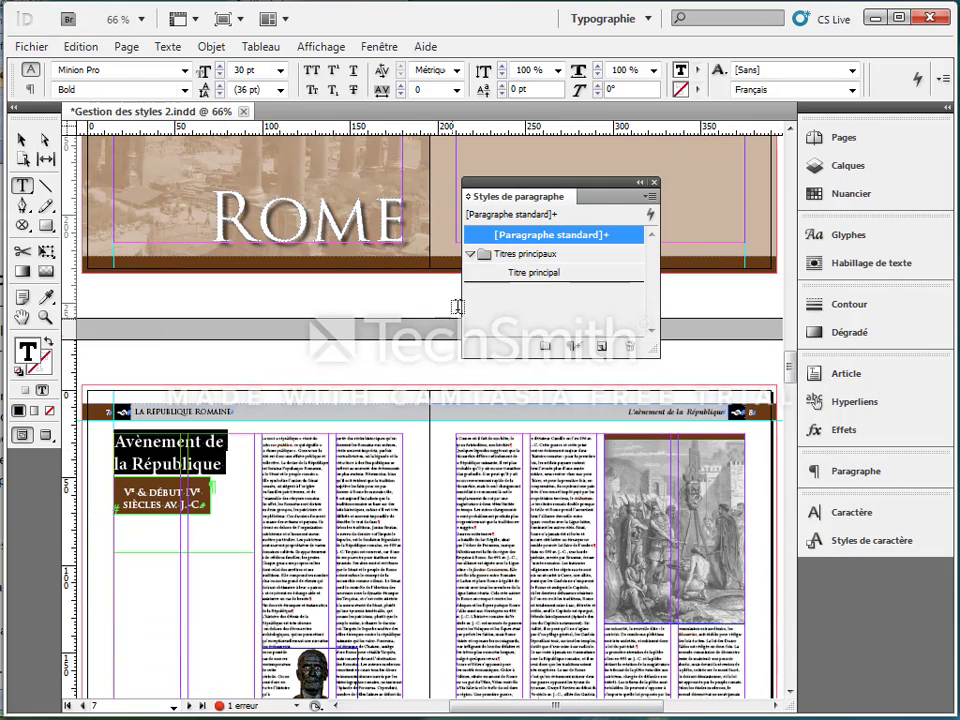
pyautogui.click(525, 274)
pyautogui.scroll(-5, 375, 596)
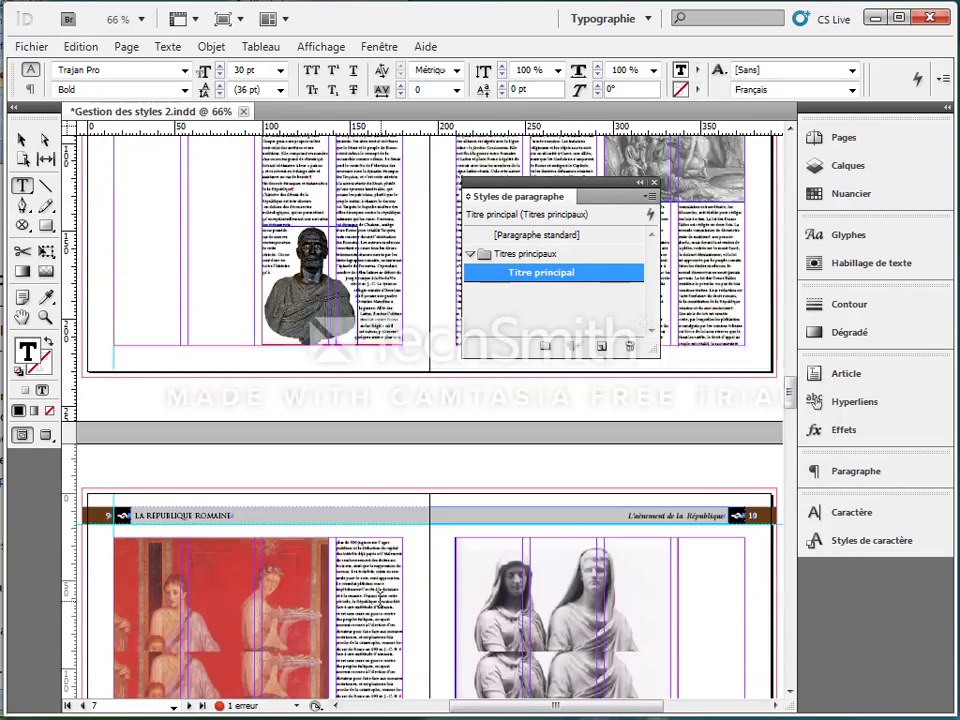
pyautogui.scroll(-10, 378, 594)
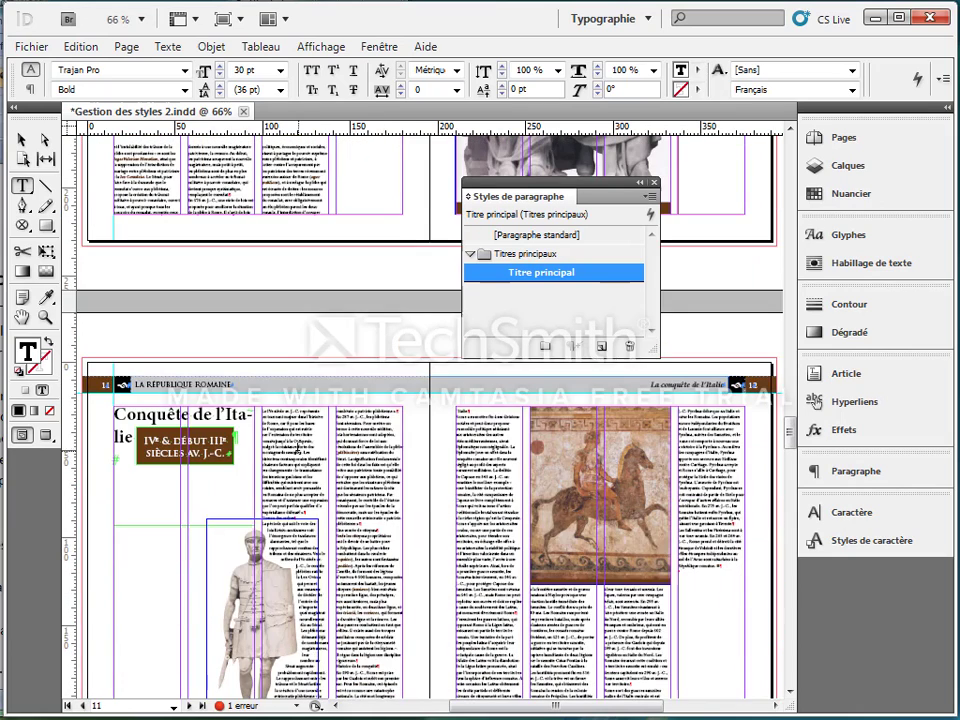
pyautogui.moveTo(134, 438); pyautogui.dragTo(114, 412)
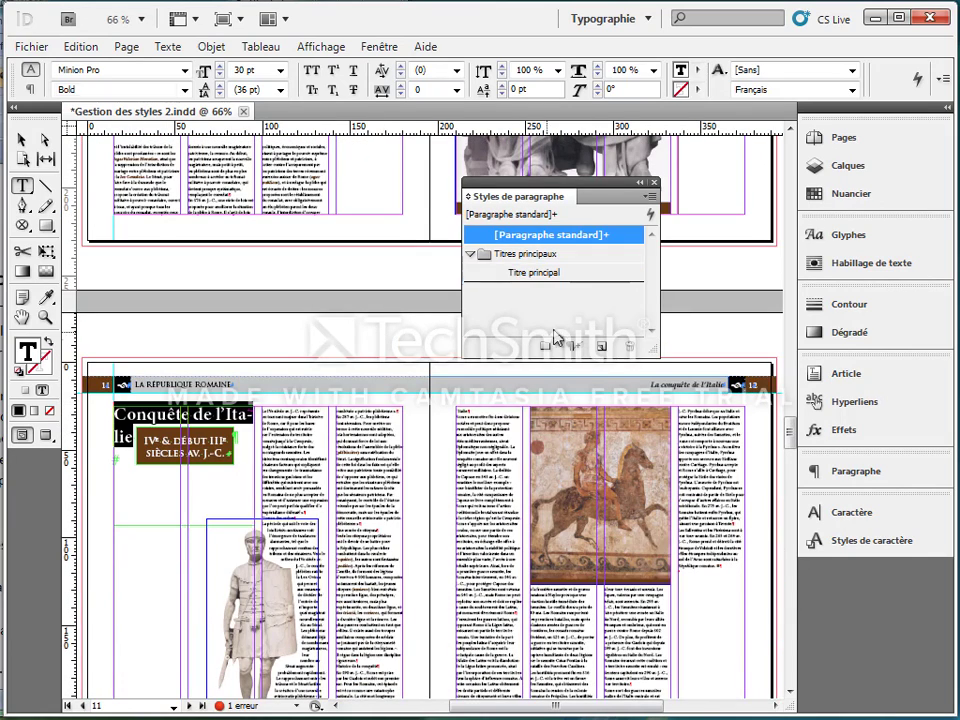
pyautogui.click(583, 274)
# - Apply the Titre principal style to the title "Économie, société et organisation de l'Italie" on page 13
pyautogui.scroll(-10, 420, 500)
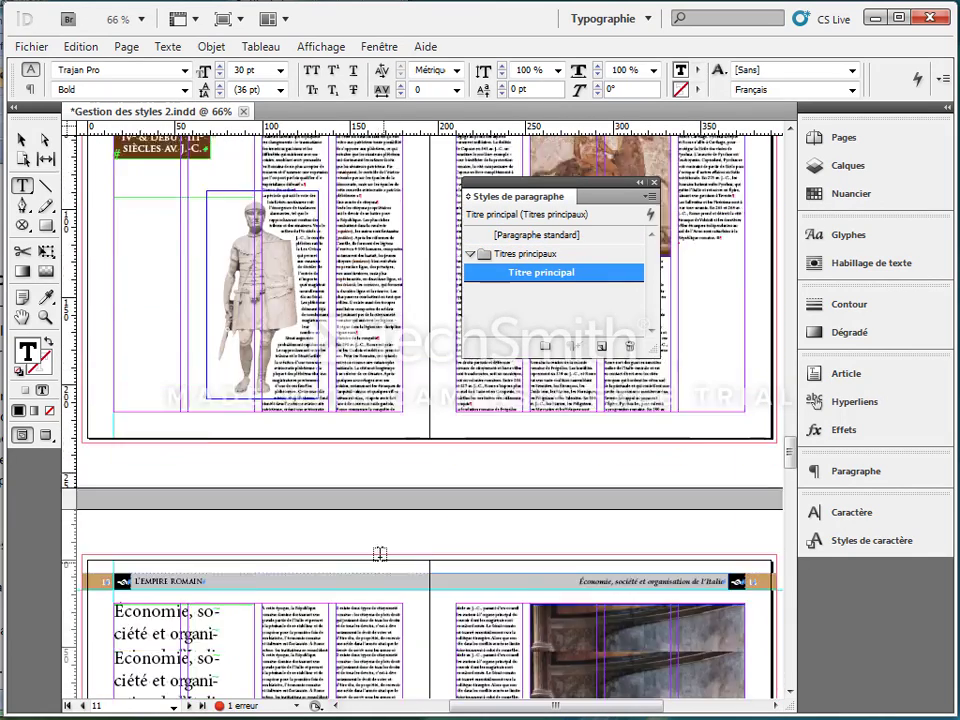
pyautogui.moveTo(224, 515); pyautogui.dragTo(122, 458)
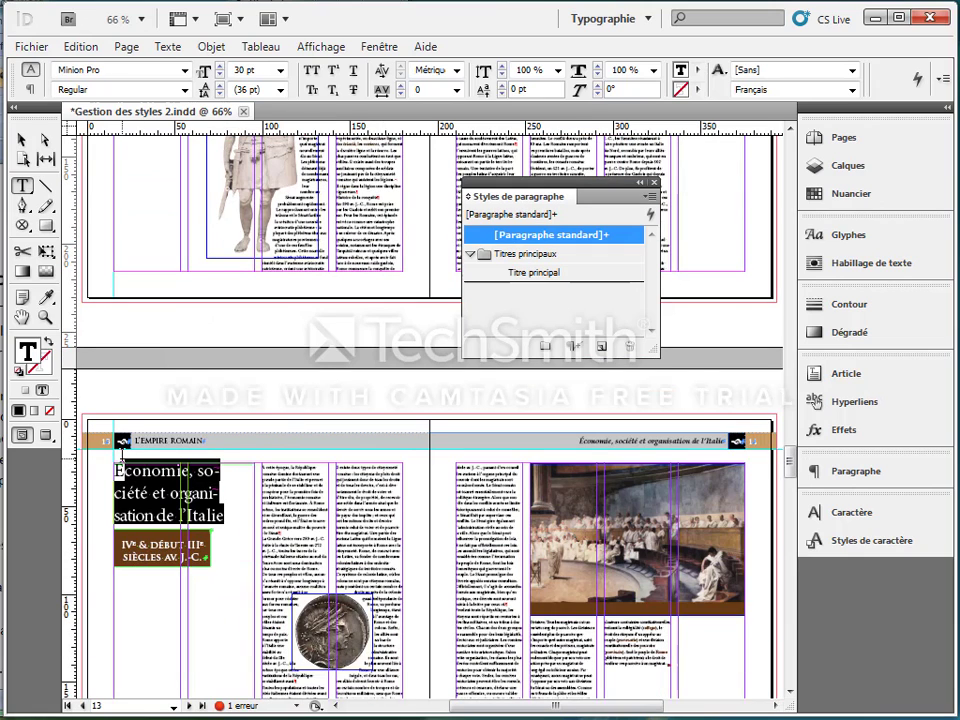
pyautogui.click(580, 275)
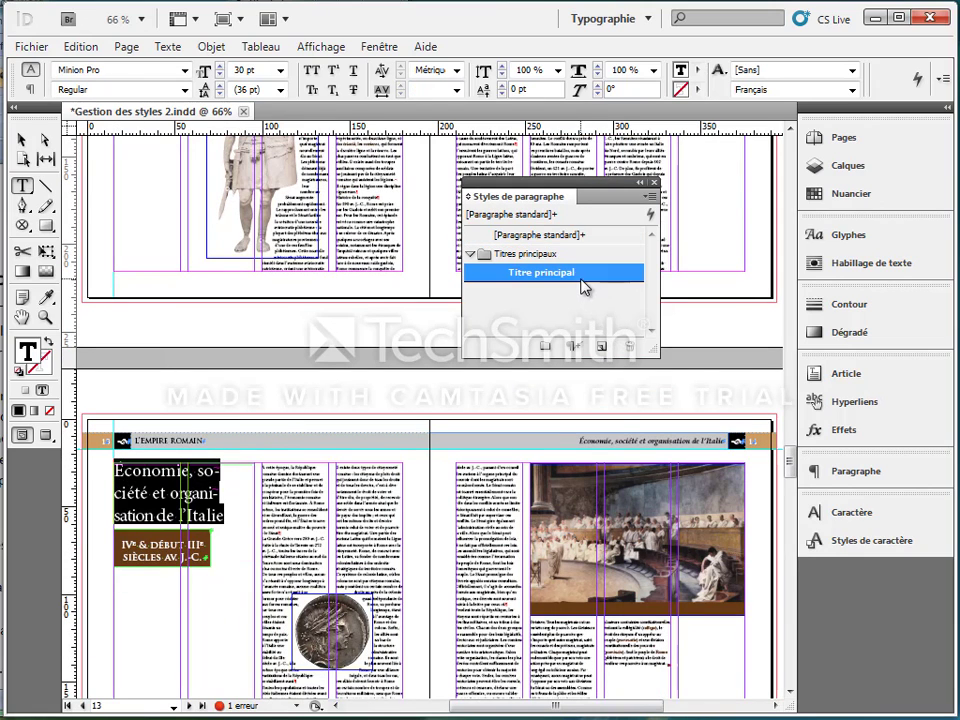
pyautogui.scroll(-10, 553, 425)
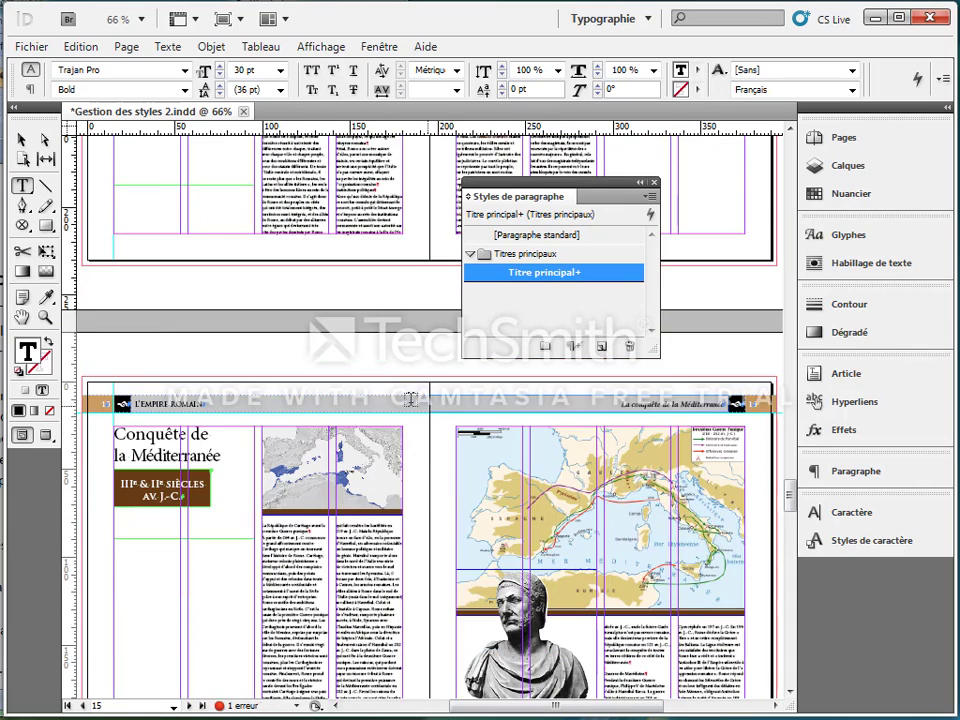
# - Apply the Titre principal style to the titles "Conquête de la Méditerranée" on page 15 and "Crises de la République" on page 19
pyautogui.click(213, 456)
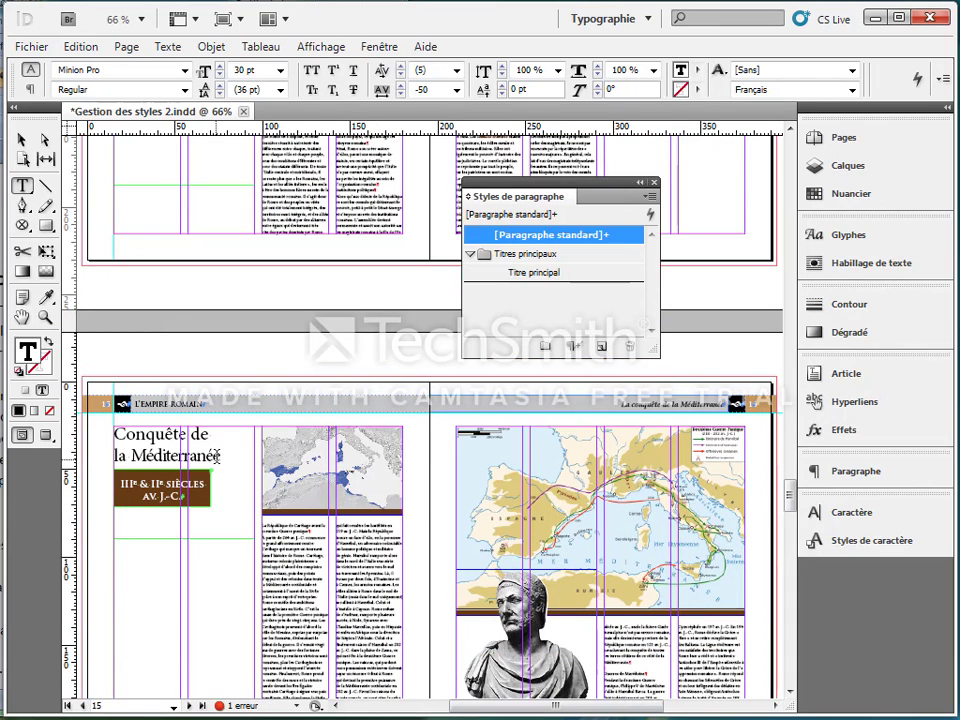
pyautogui.moveTo(217, 455); pyautogui.dragTo(106, 429)
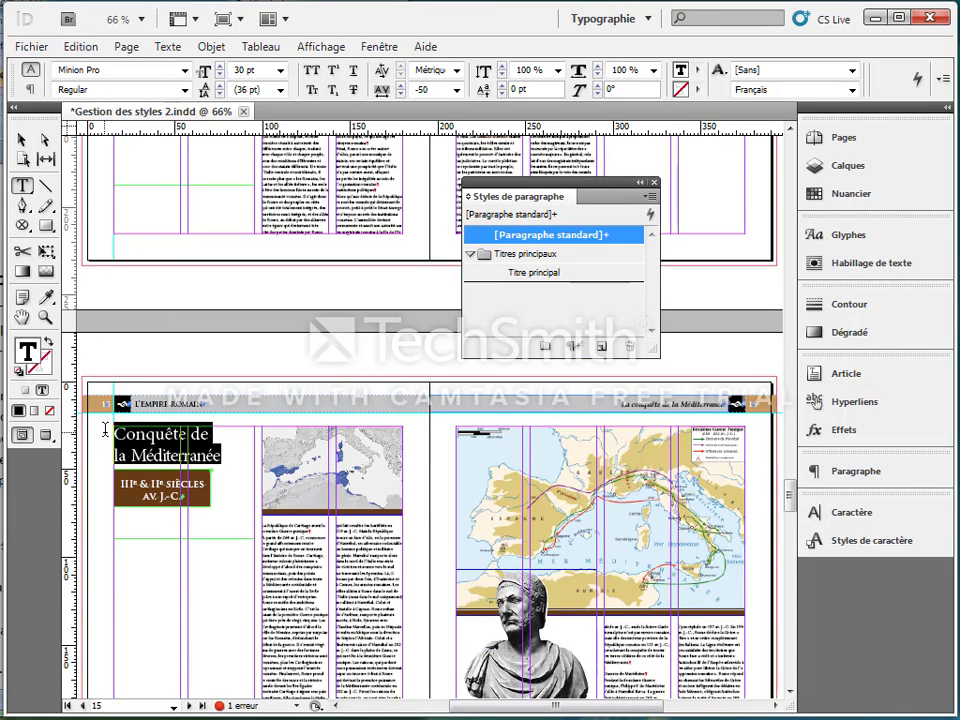
pyautogui.click(511, 261)
pyautogui.click(513, 272)
pyautogui.scroll(-10, 481, 577)
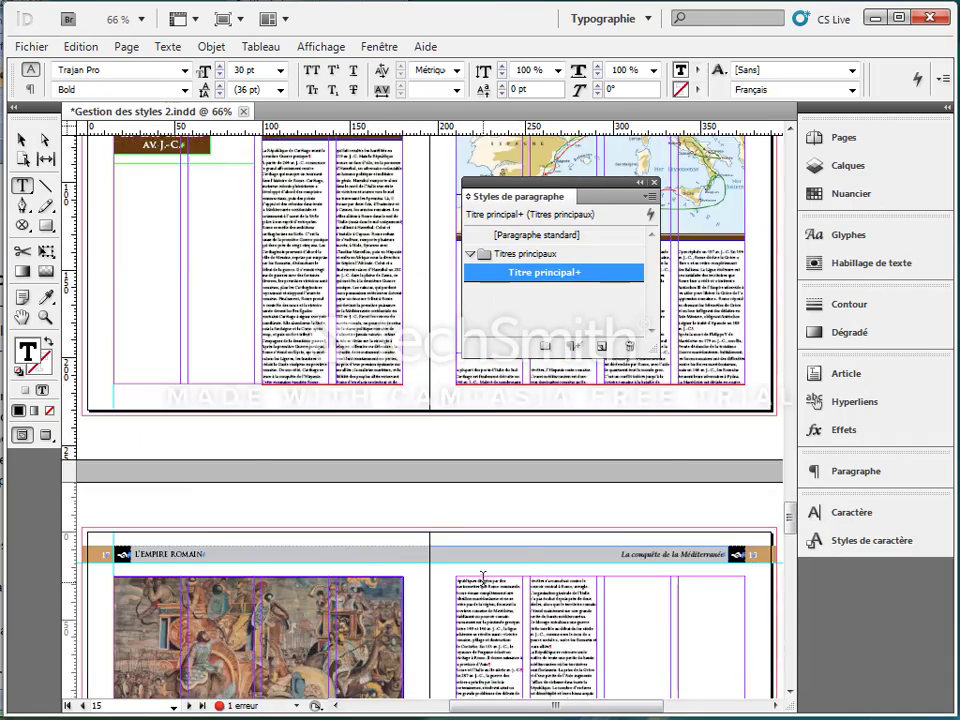
pyautogui.scroll(-5, 481, 577)
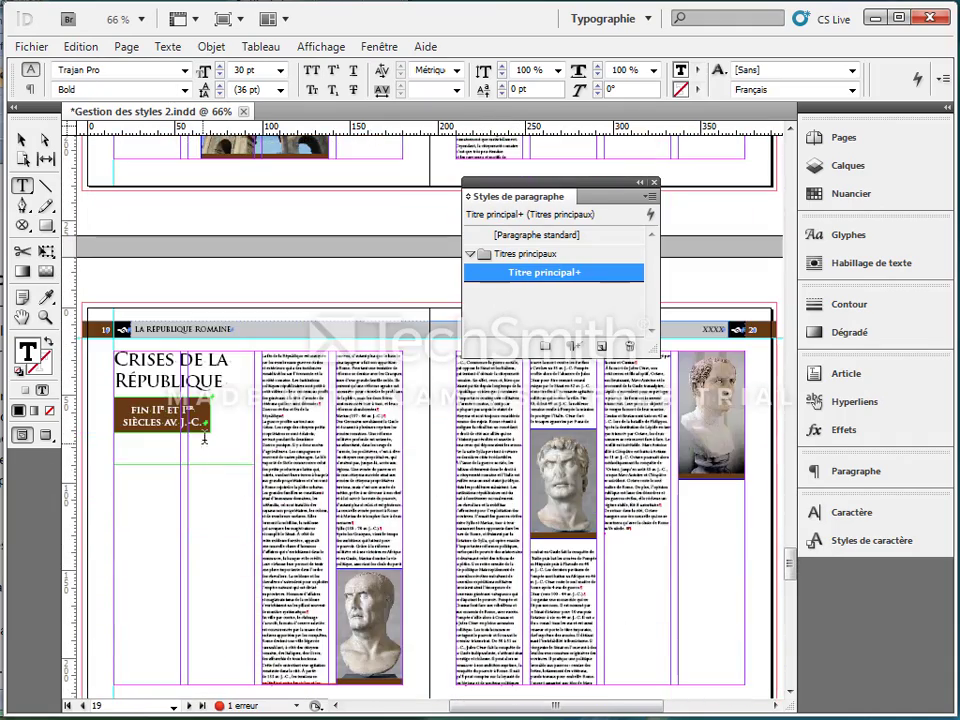
pyautogui.moveTo(223, 383); pyautogui.dragTo(111, 356)
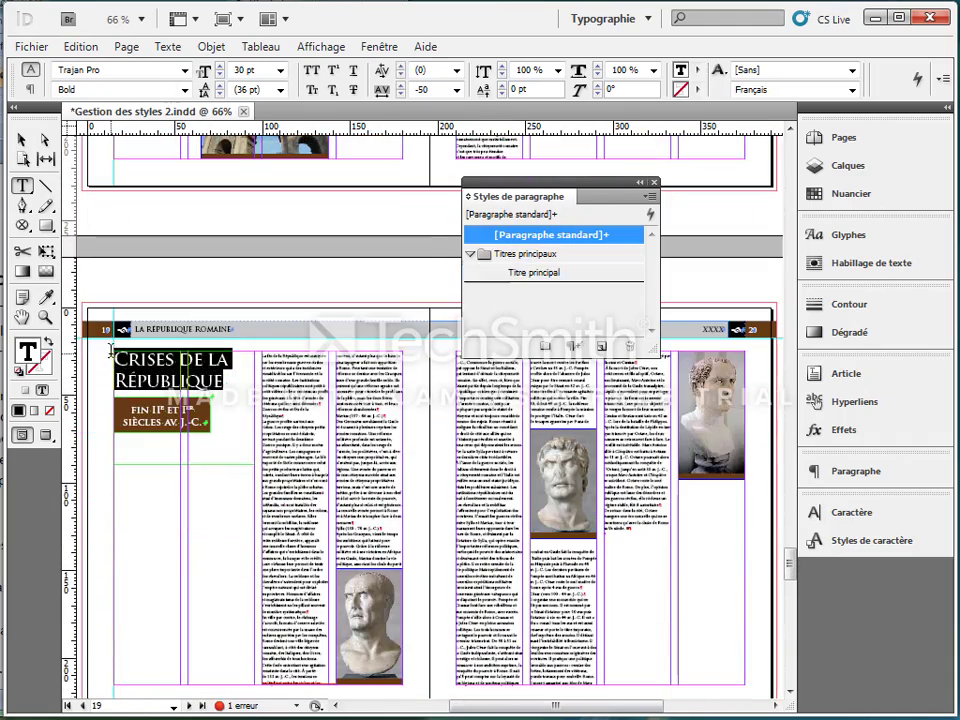
pyautogui.click(533, 273)
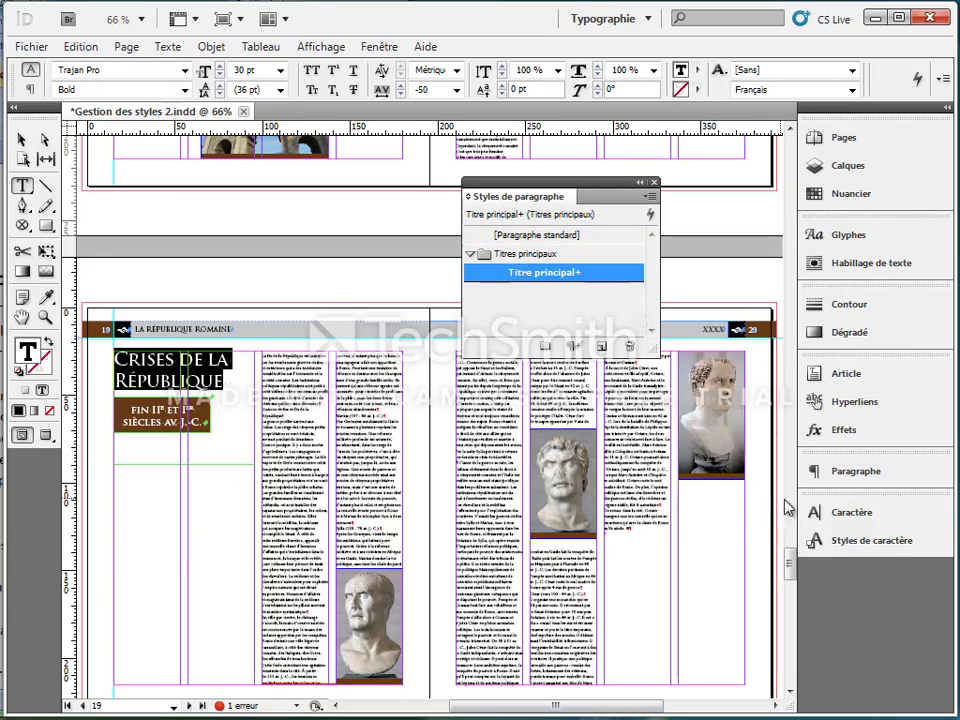
# - Set the character colour of the Titre principal paragraph style to the dark red swatch C=28 M=100 J=95 N=33
pyautogui.moveTo(792, 567); pyautogui.dragTo(793, 276)
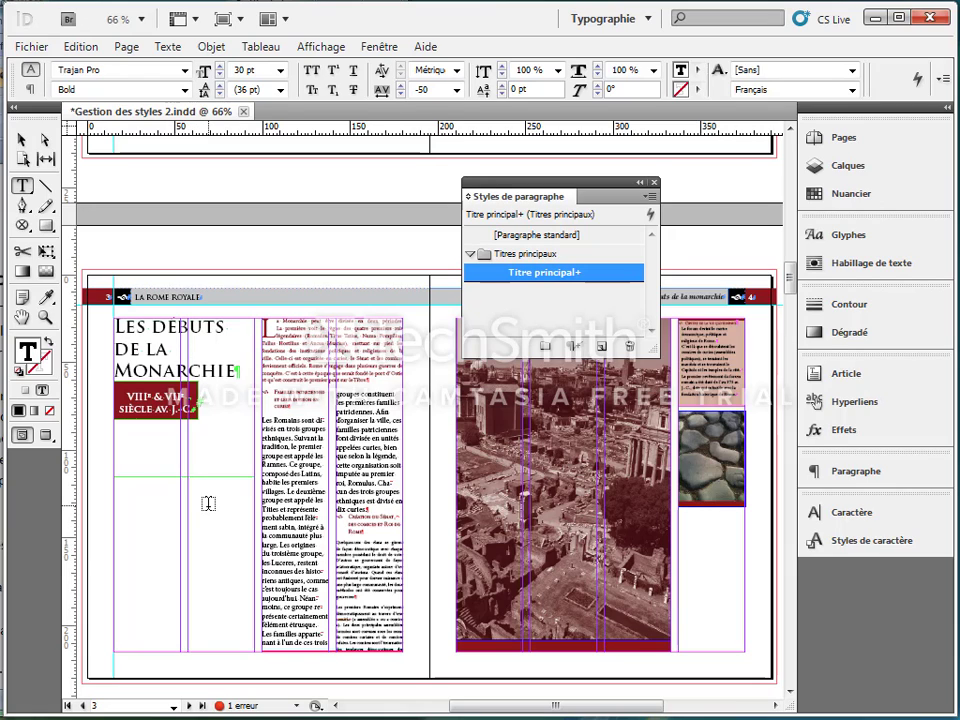
pyautogui.doubleClick(548, 282)
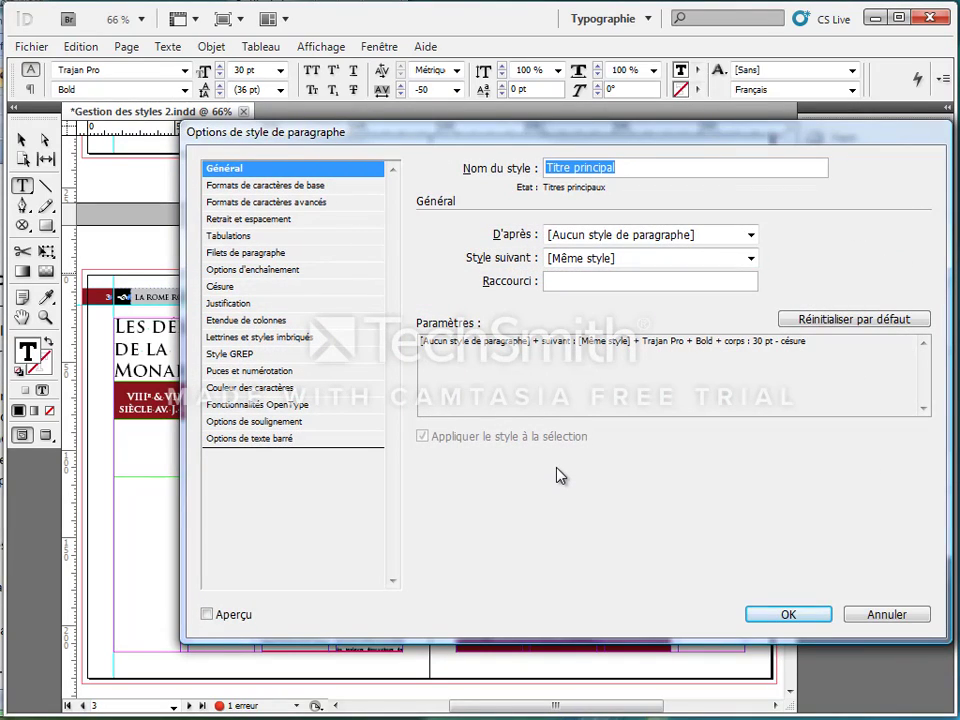
pyautogui.moveTo(547, 124); pyautogui.dragTo(527, 136)
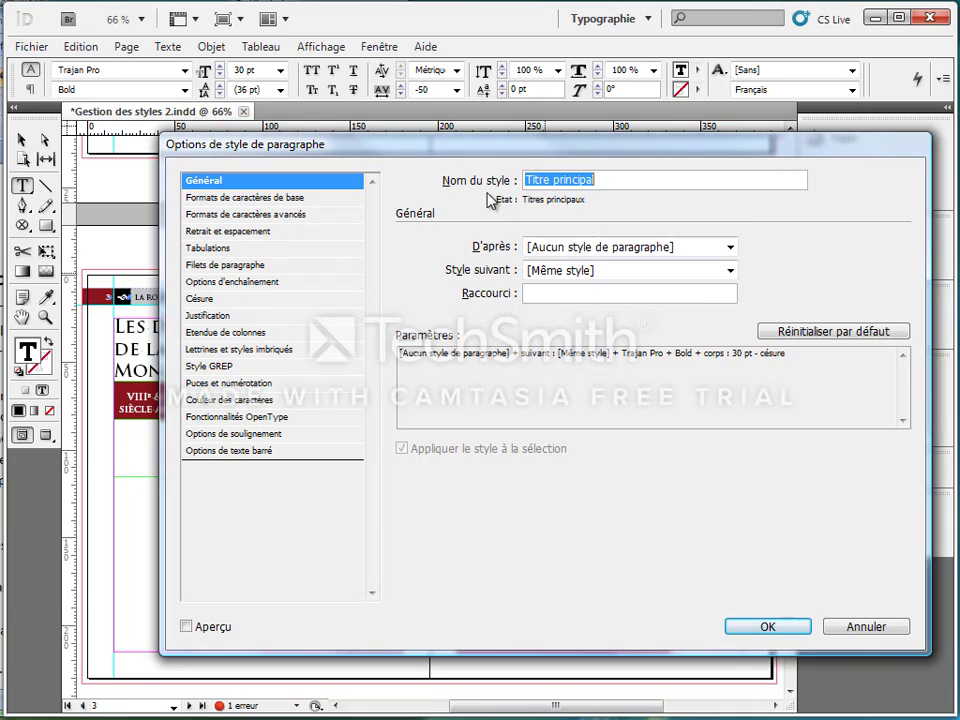
pyautogui.click(210, 402)
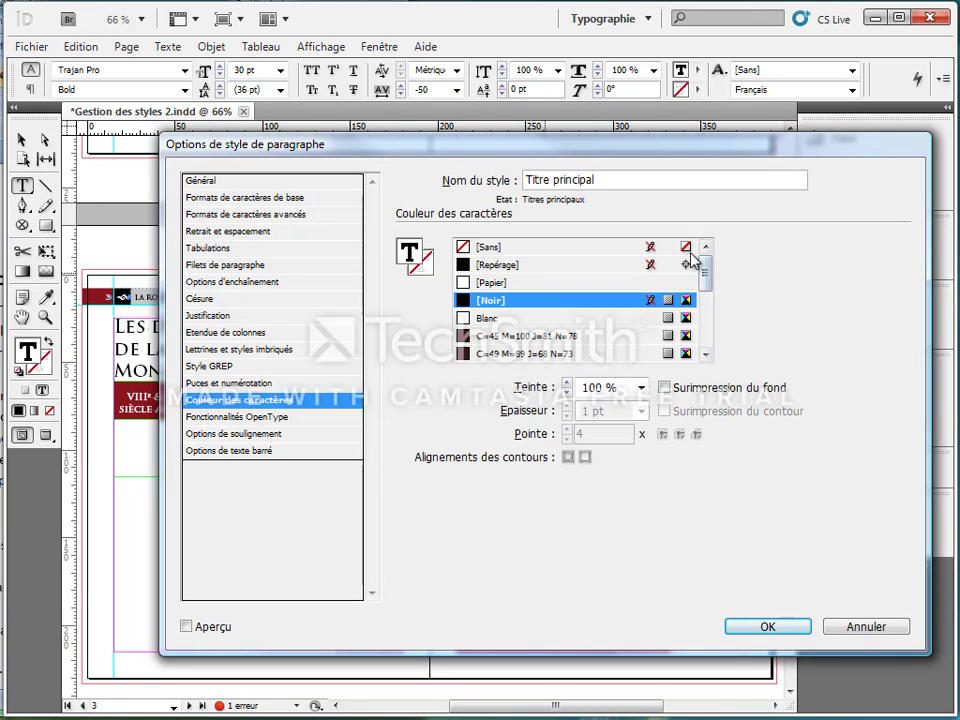
pyautogui.moveTo(706, 278); pyautogui.dragTo(705, 308)
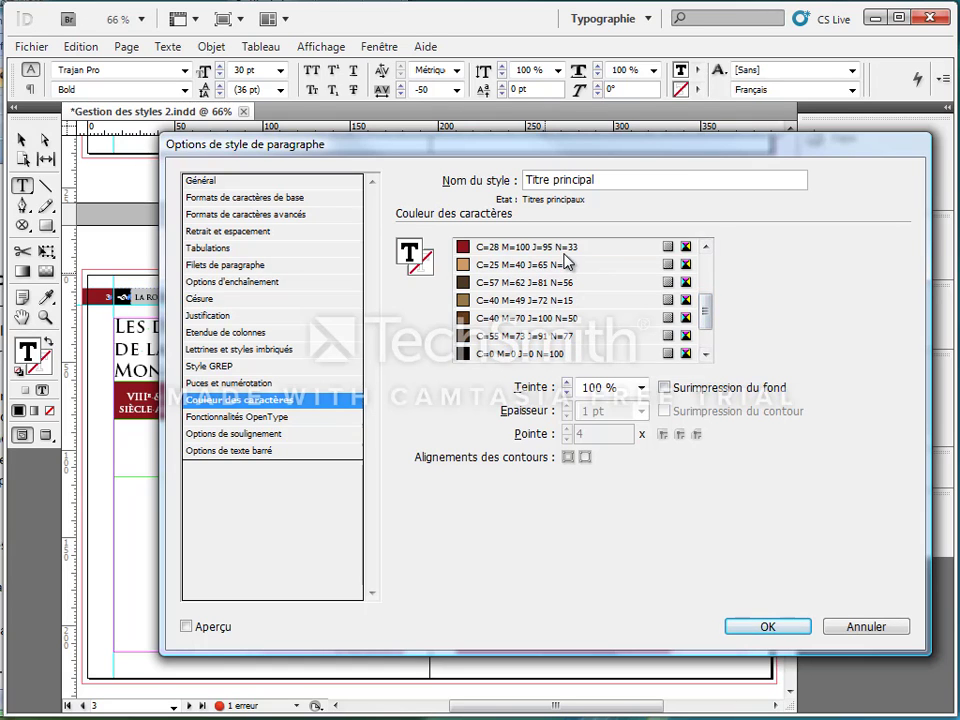
pyautogui.click(565, 247)
pyautogui.click(766, 630)
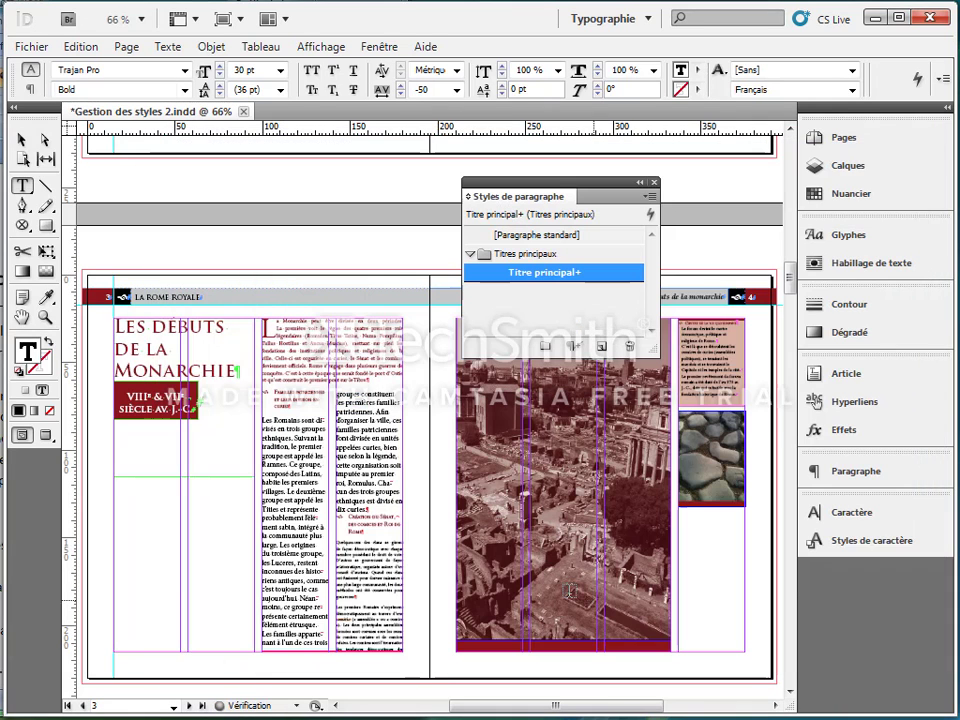
# - Undo the colour change made in the Titre principal style options
pyautogui.moveTo(791, 264)
pyautogui.mouseDown()
pyautogui.moveTo(797, 450)
pyautogui.moveTo(793, 260)
pyautogui.mouseUp()
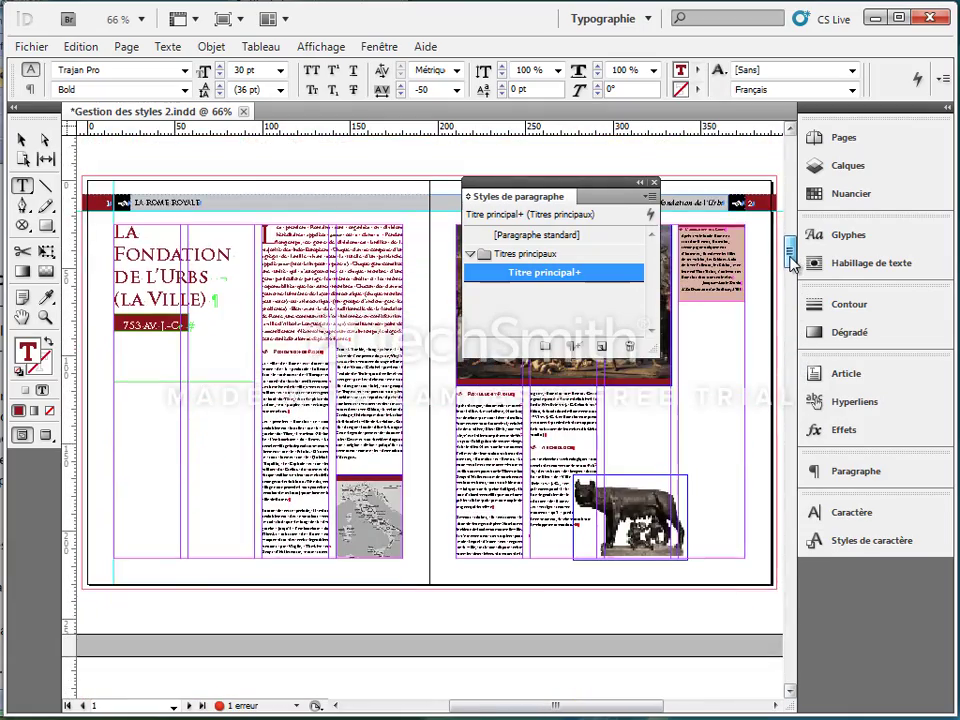
pyautogui.click(81, 46)
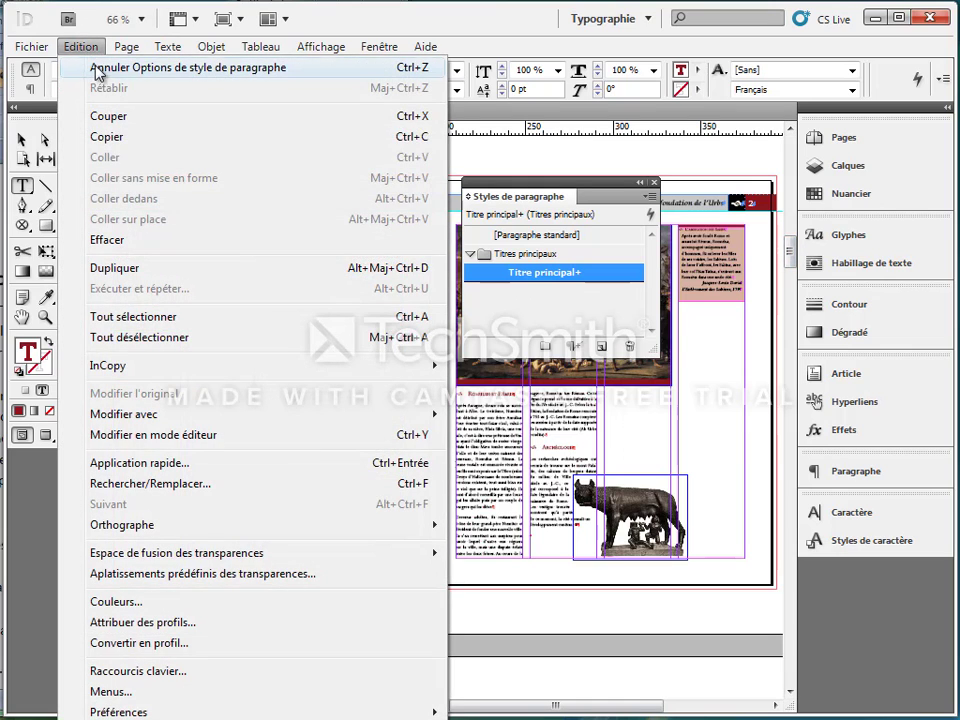
pyautogui.click(98, 68)
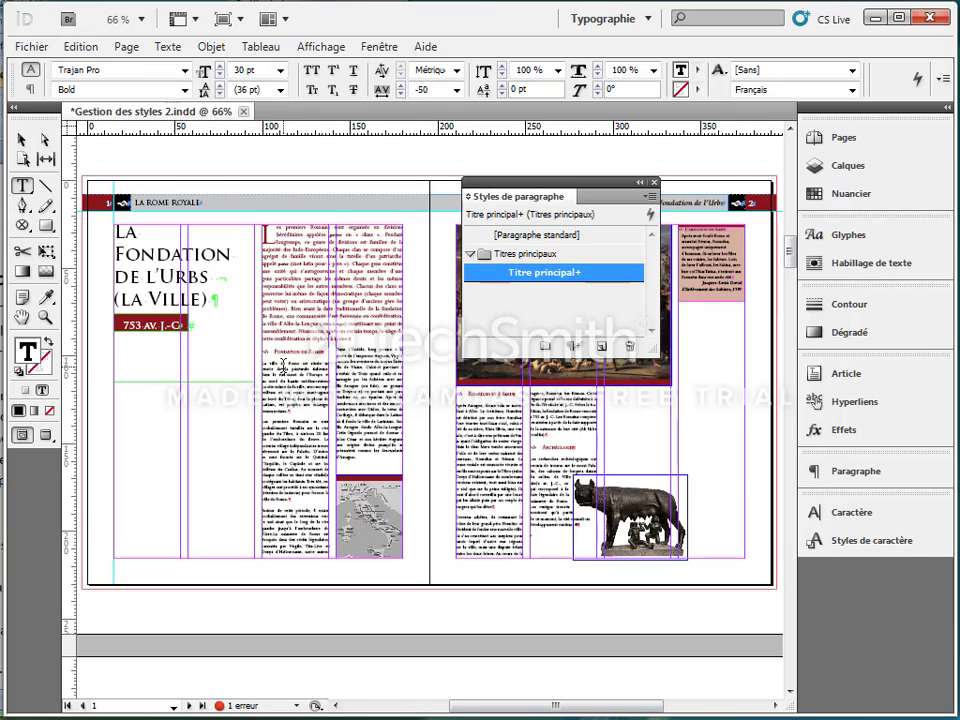
pyautogui.click(287, 350)
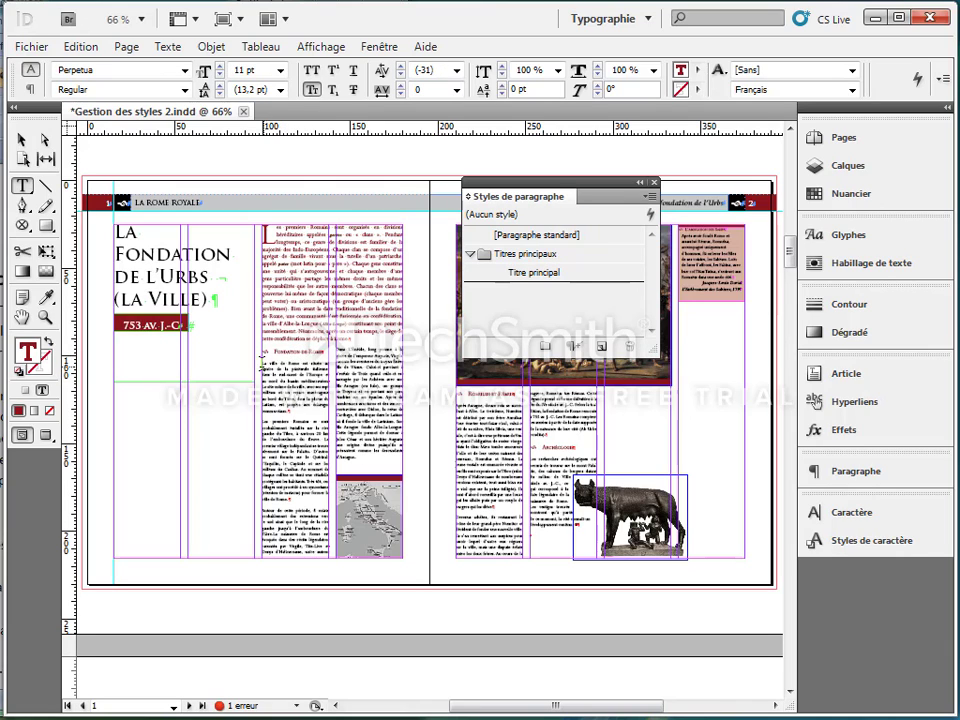
pyautogui.moveTo(262, 363); pyautogui.dragTo(381, 453)
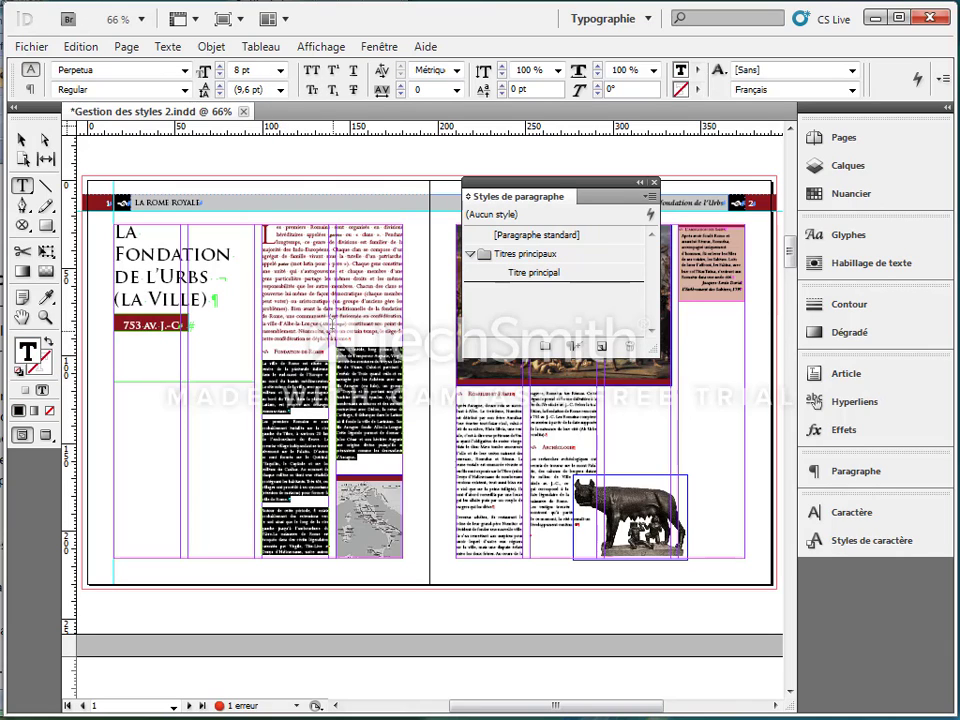
pyautogui.click(332, 324)
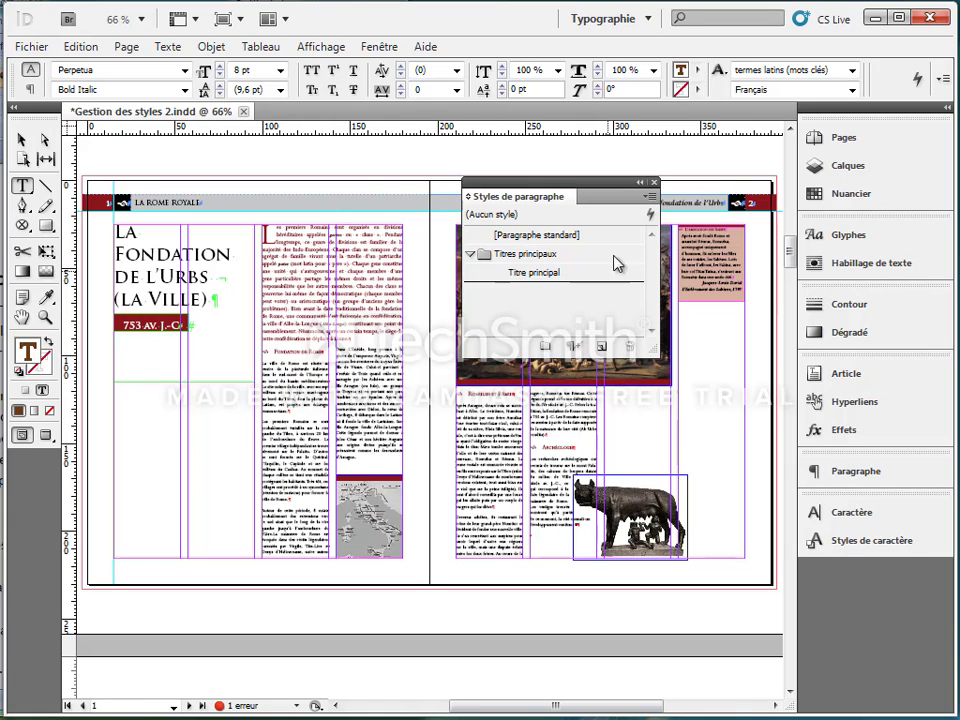
# - Create a new paragraph style group named "Texte"
pyautogui.click(650, 202)
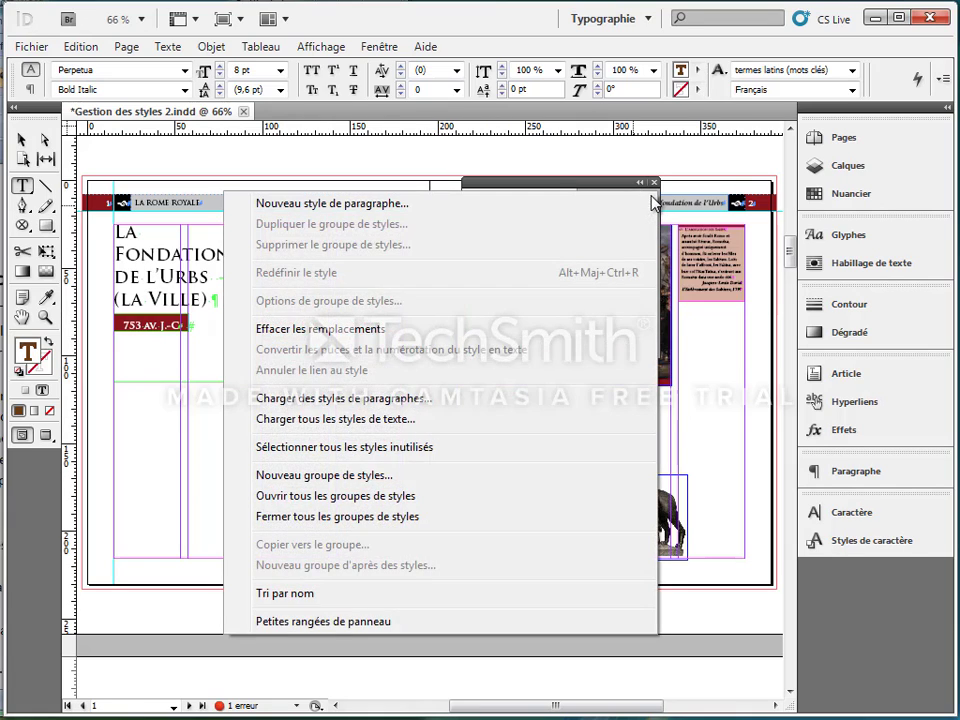
pyautogui.click(325, 476)
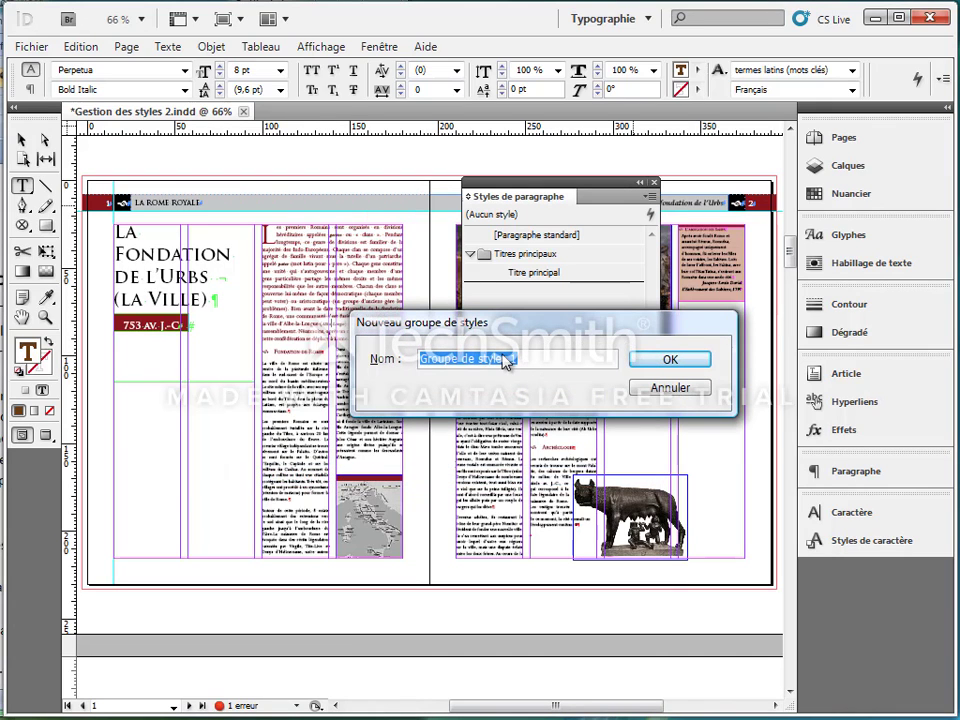
pyautogui.write('Texte')
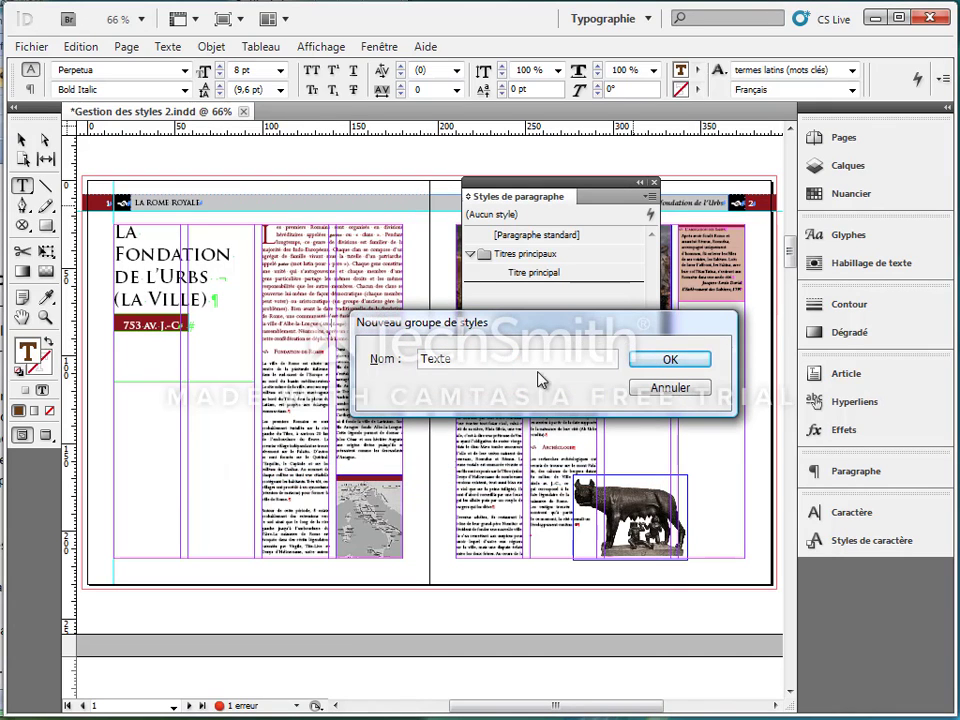
pyautogui.click(670, 359)
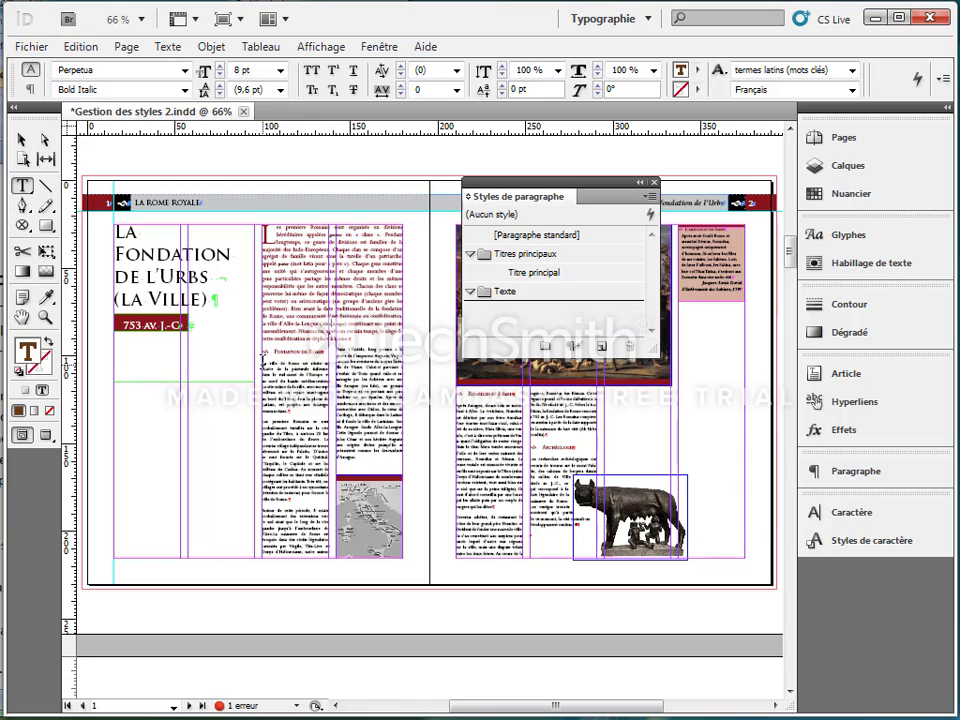
# - Create the paragraph style "Texte courant" in the Texte group from the body text under "Fondation de Rome" on page 1, applying it to that text
pyautogui.moveTo(263, 363); pyautogui.dragTo(400, 460)
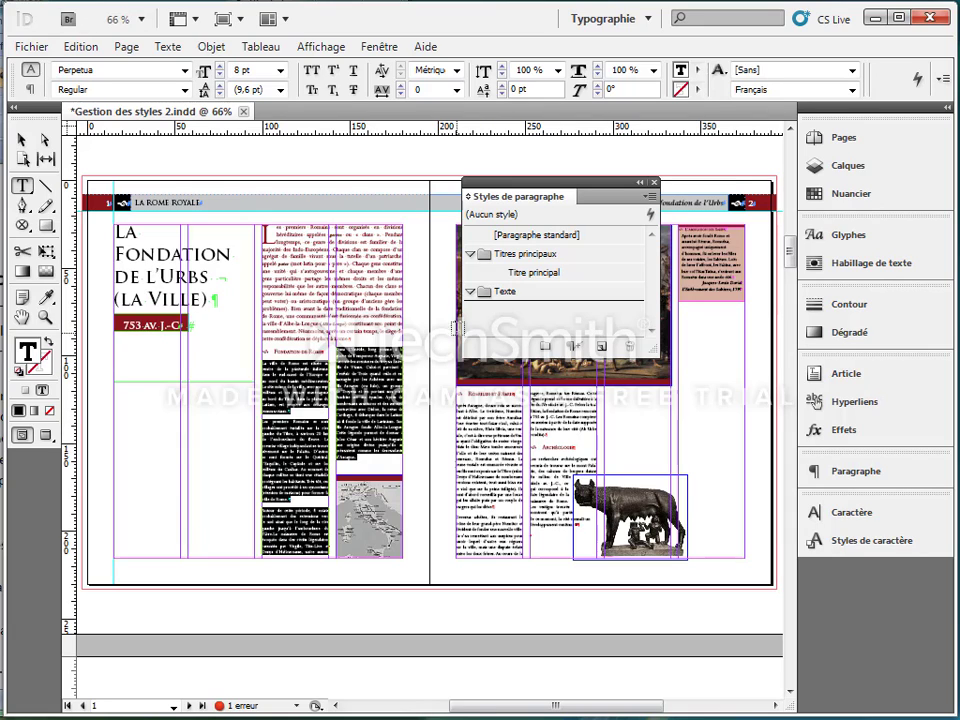
pyautogui.click(505, 291)
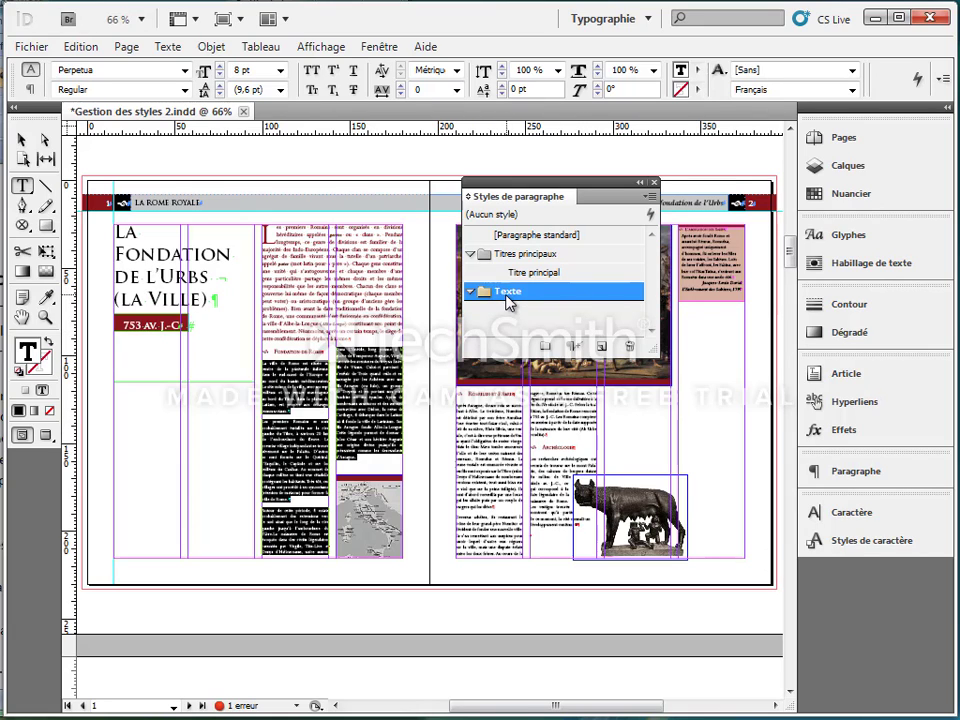
pyautogui.click(650, 197)
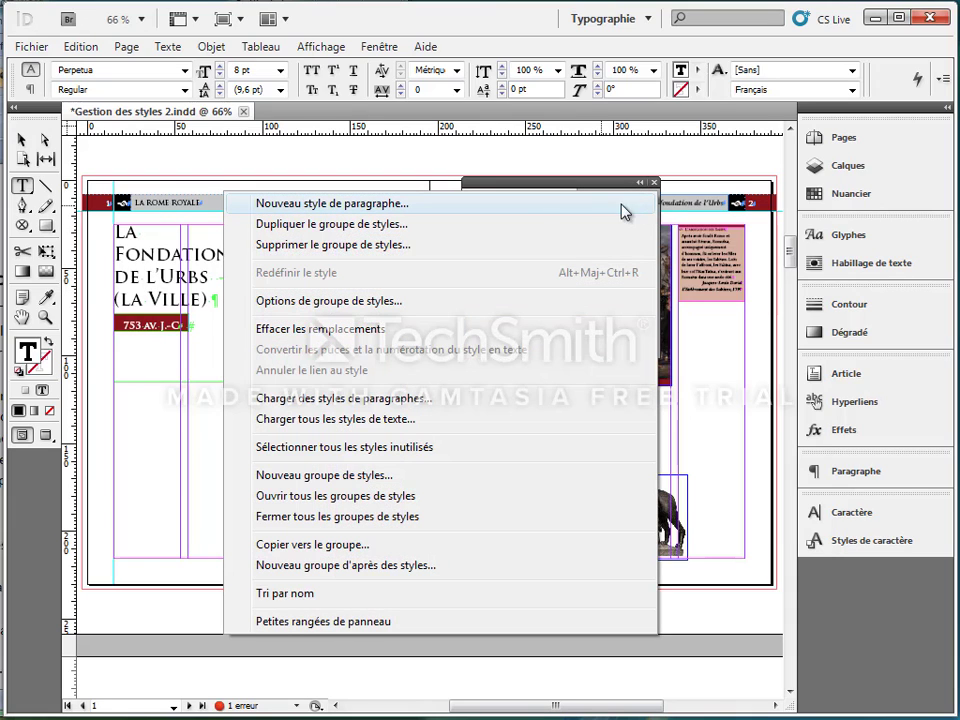
pyautogui.click(444, 205)
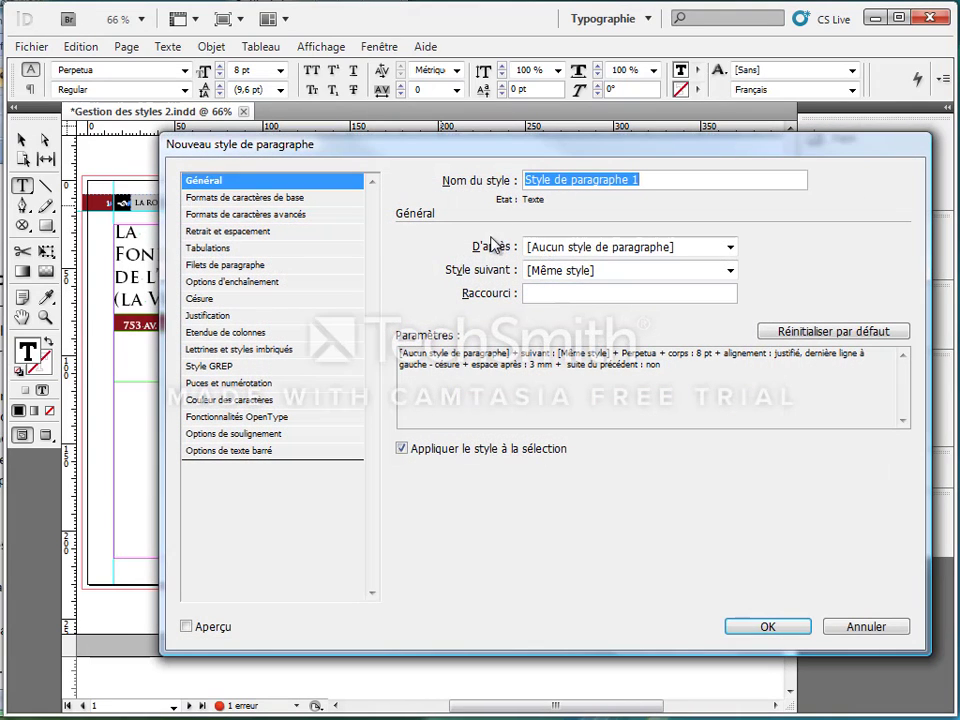
pyautogui.write('Texte courant')
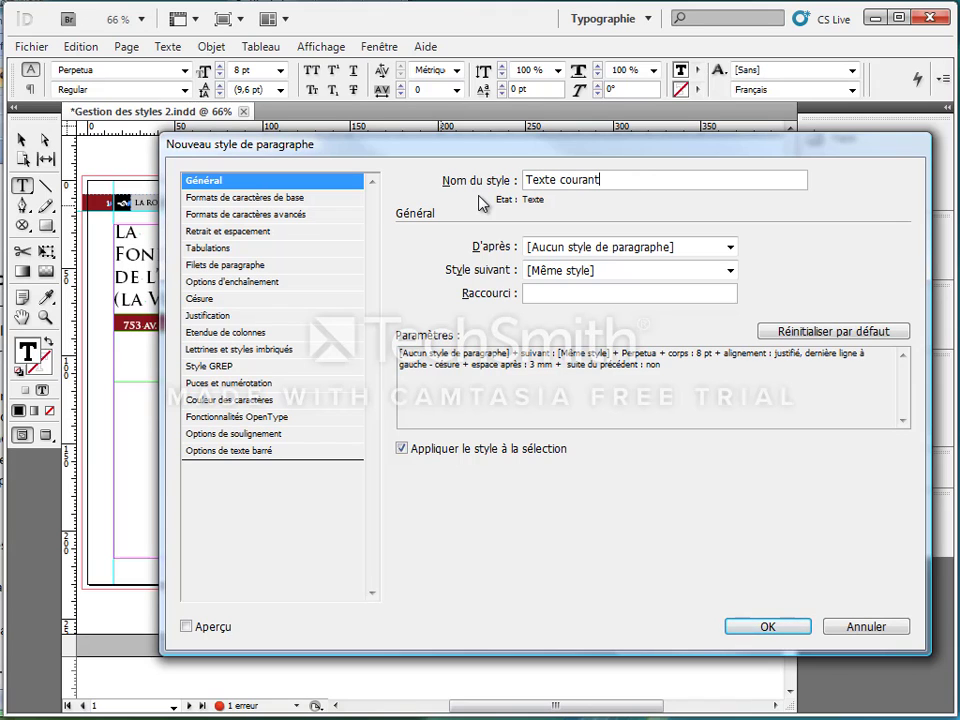
pyautogui.press('Return')
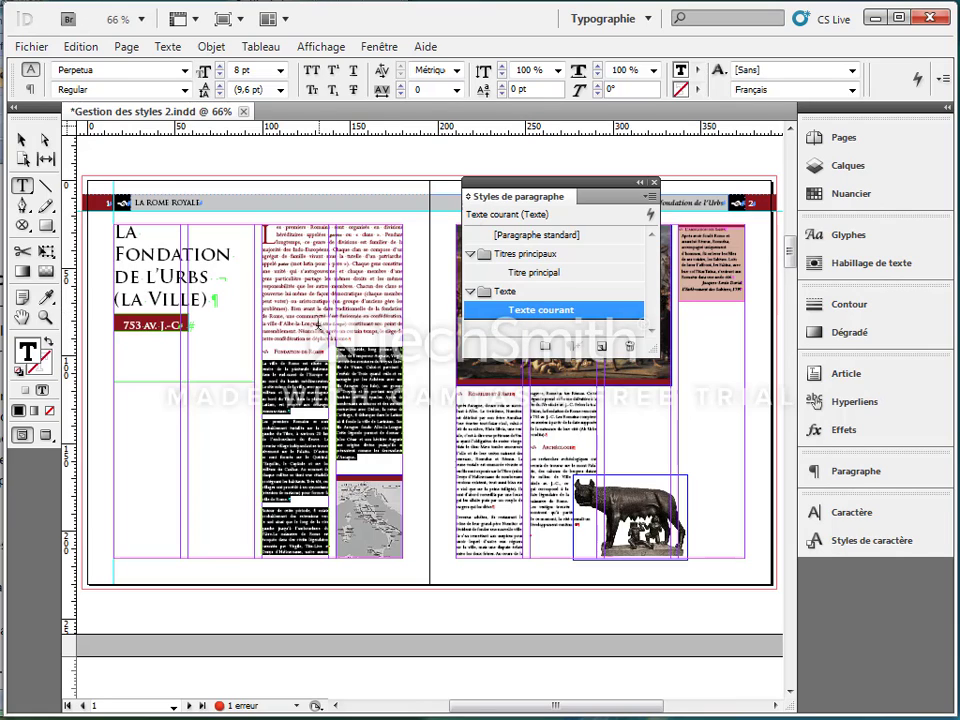
# - Create the paragraph style "Titre article" in the Texte group from the "Fondation de Rome" heading on page 1, with Texte courant as its next style
pyautogui.moveTo(327, 352); pyautogui.dragTo(266, 353)
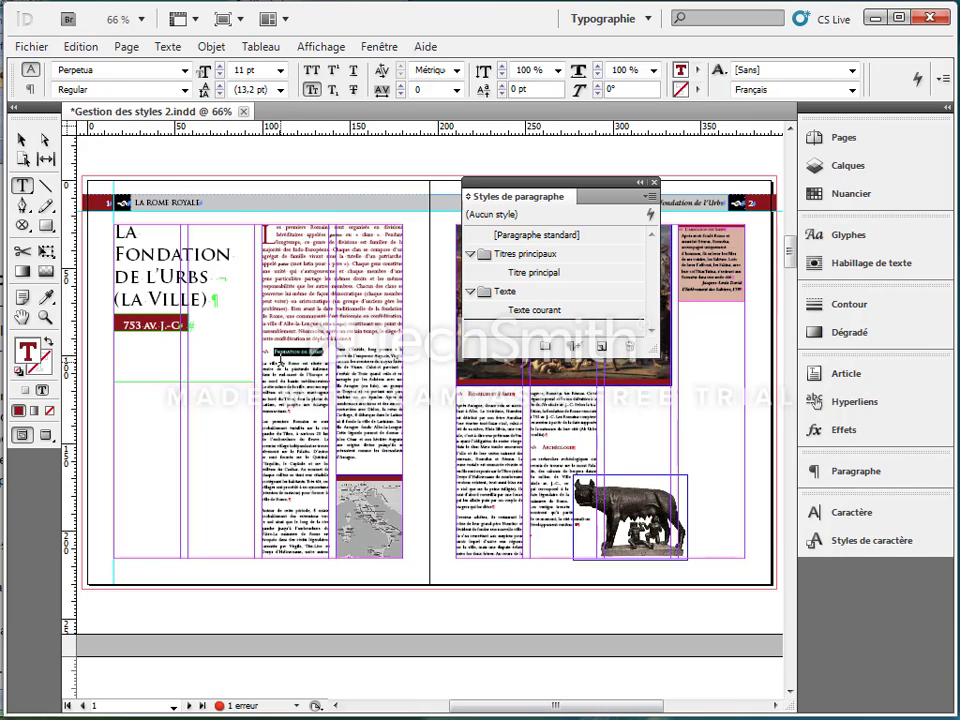
pyautogui.click(501, 294)
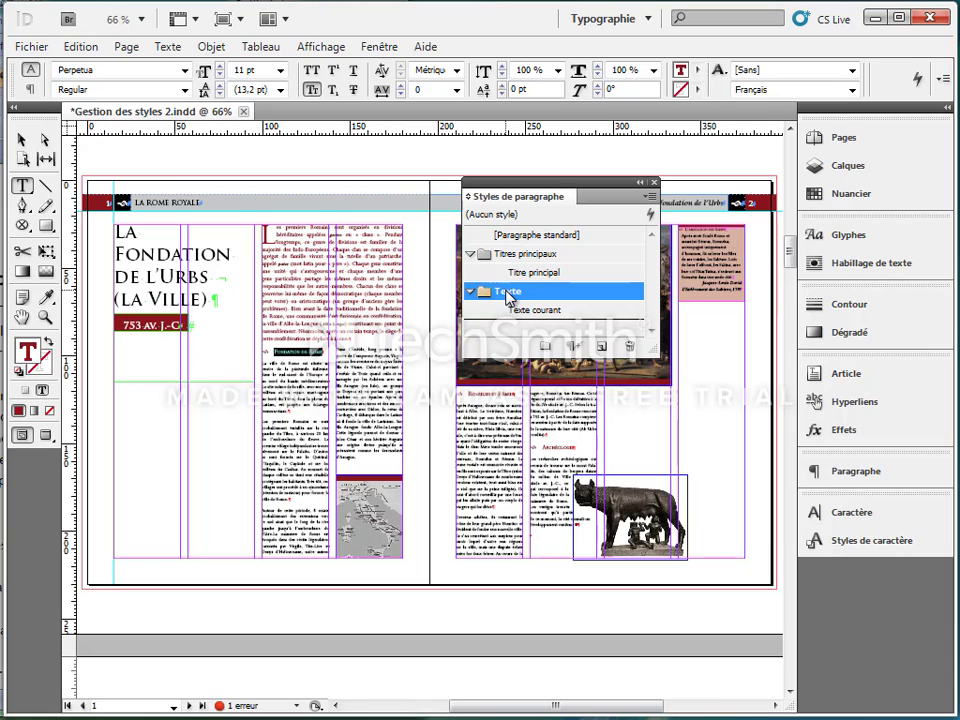
pyautogui.click(651, 196)
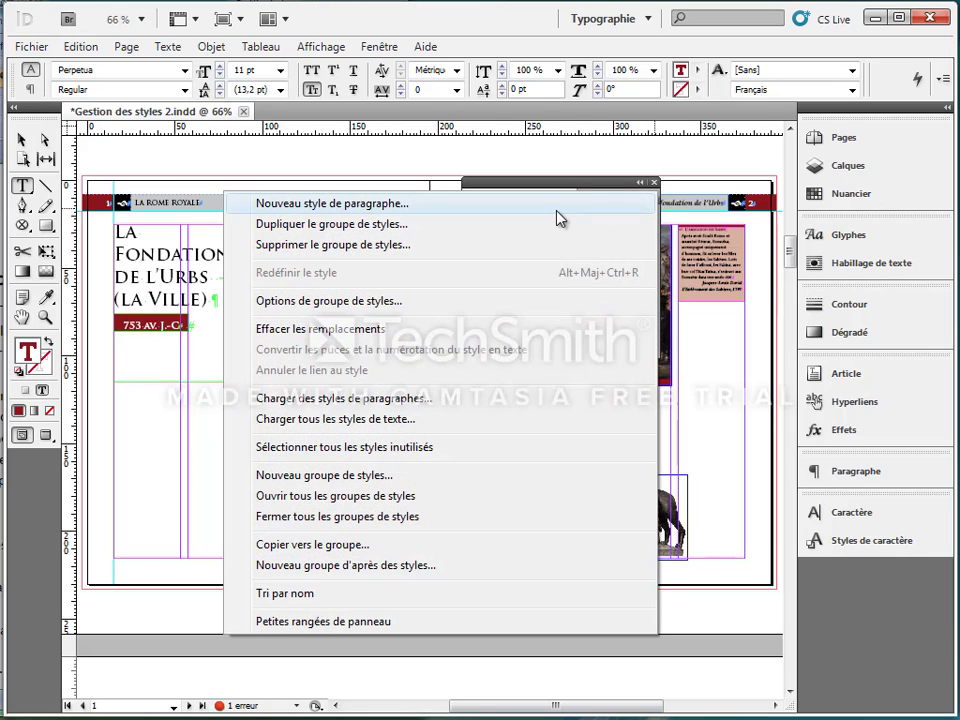
pyautogui.click(543, 209)
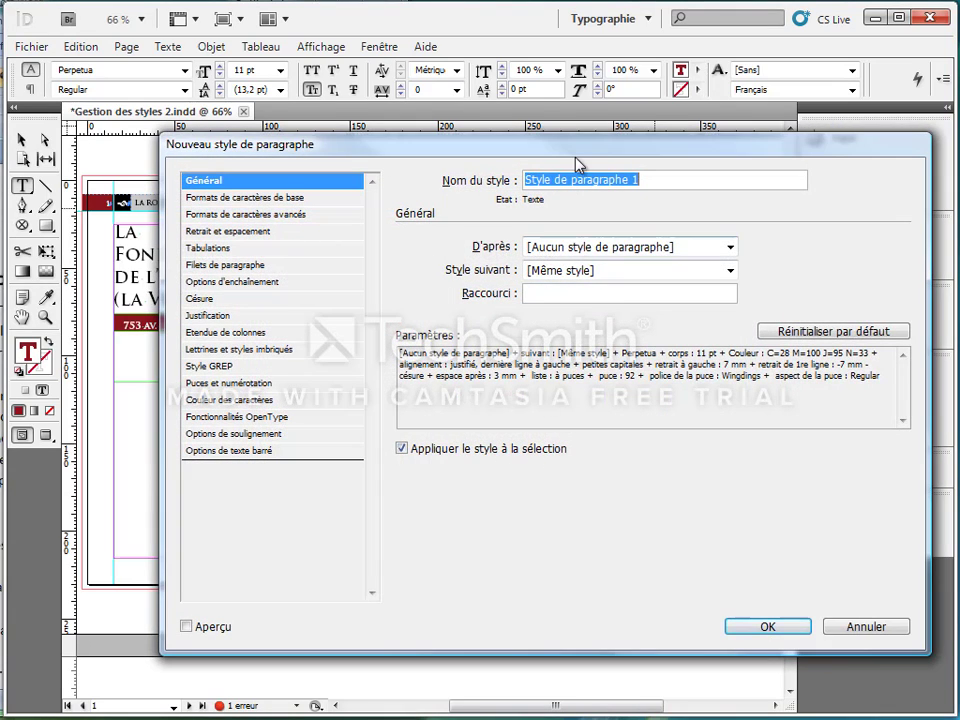
pyautogui.moveTo(570, 155); pyautogui.dragTo(507, 232)
pyautogui.write('Titre article')
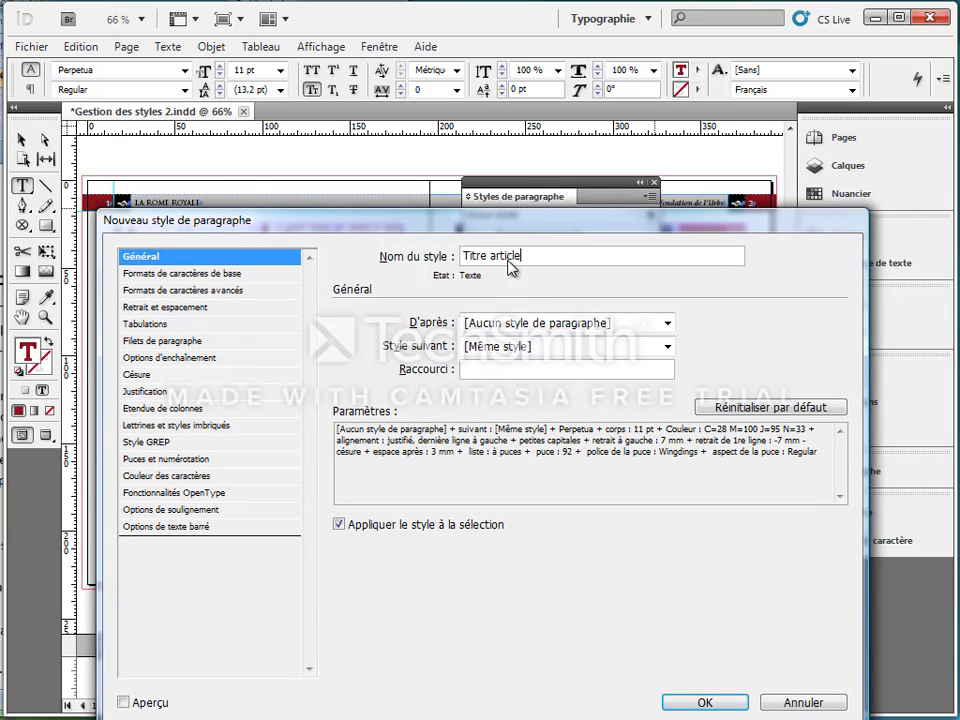
pyautogui.moveTo(517, 230); pyautogui.dragTo(613, 79)
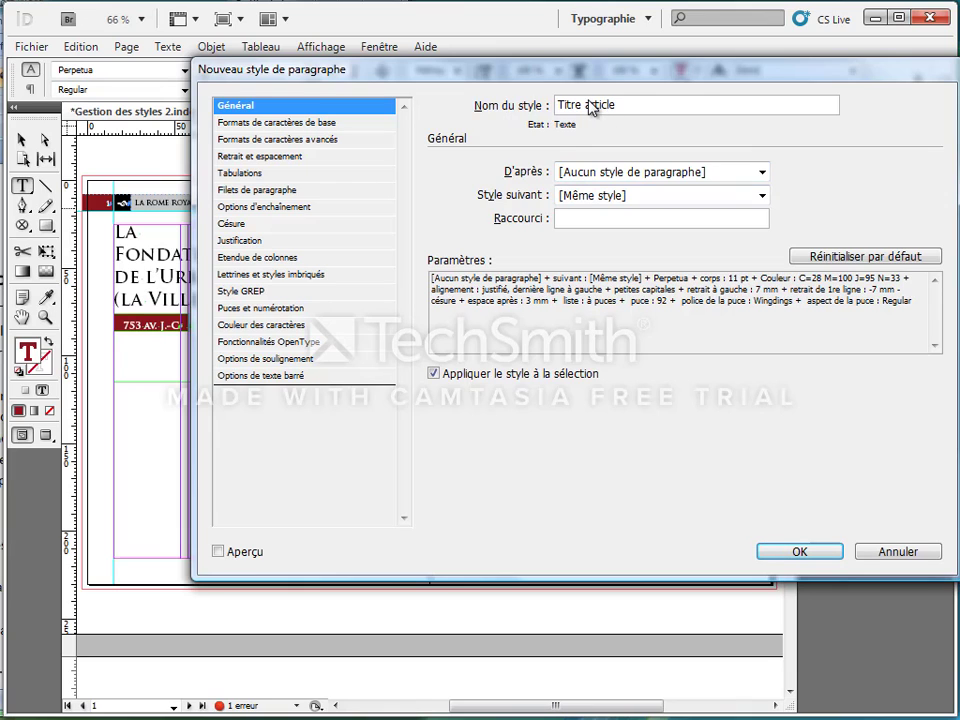
pyautogui.click(704, 199)
pyautogui.click(621, 326)
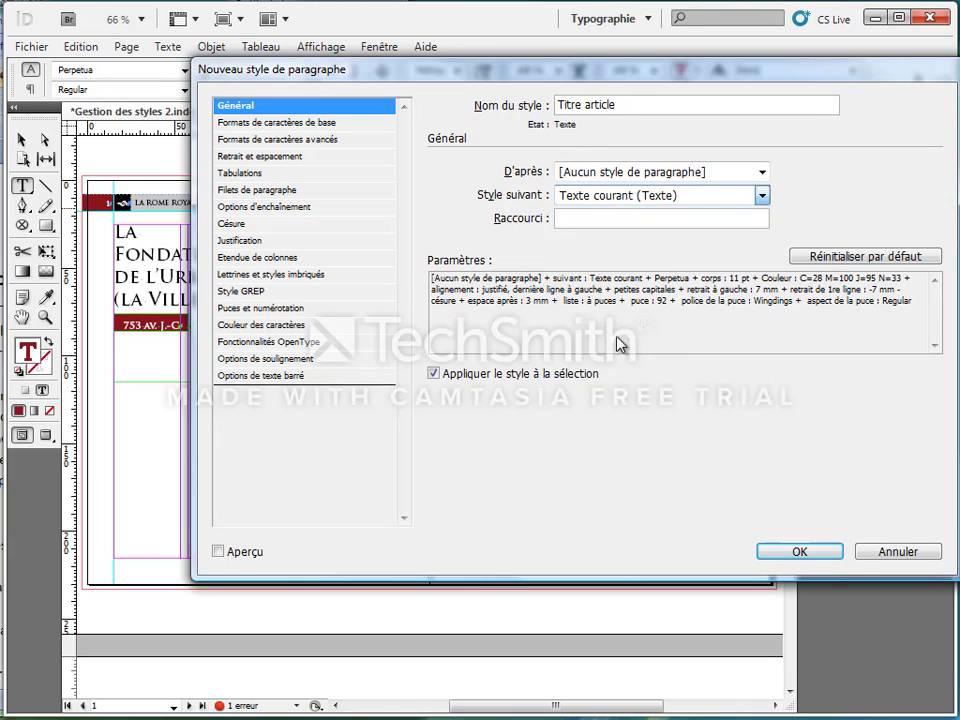
pyautogui.click(801, 556)
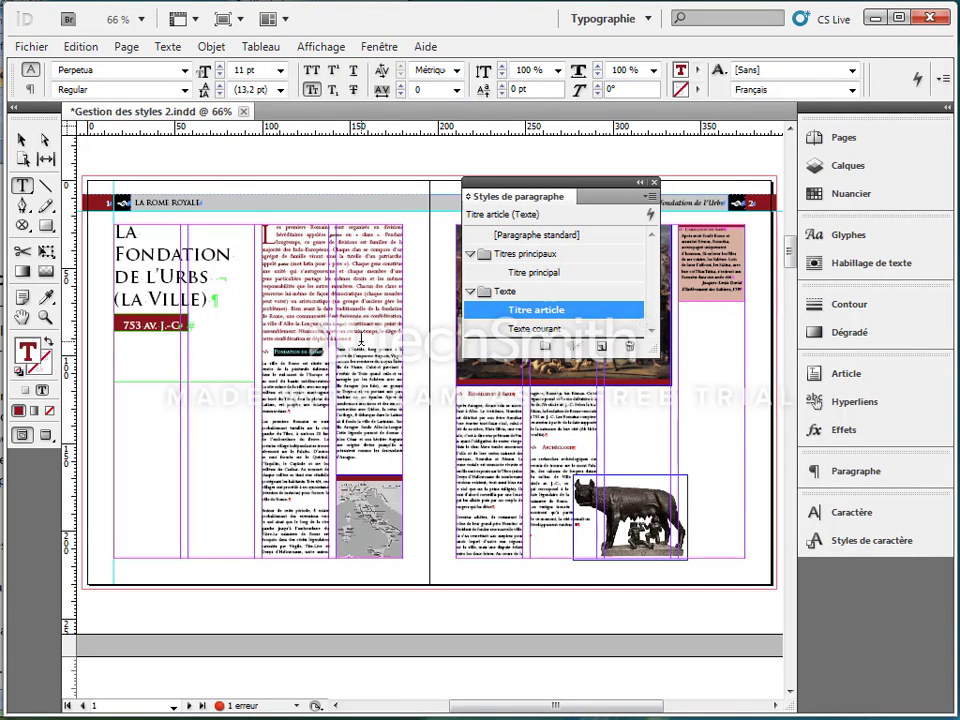
# - Create the paragraph style "Introduction monarchie" in the Texte group from the red drop-cap introduction on page 1, applying it to that text
pyautogui.moveTo(360, 338); pyautogui.dragTo(272, 232)
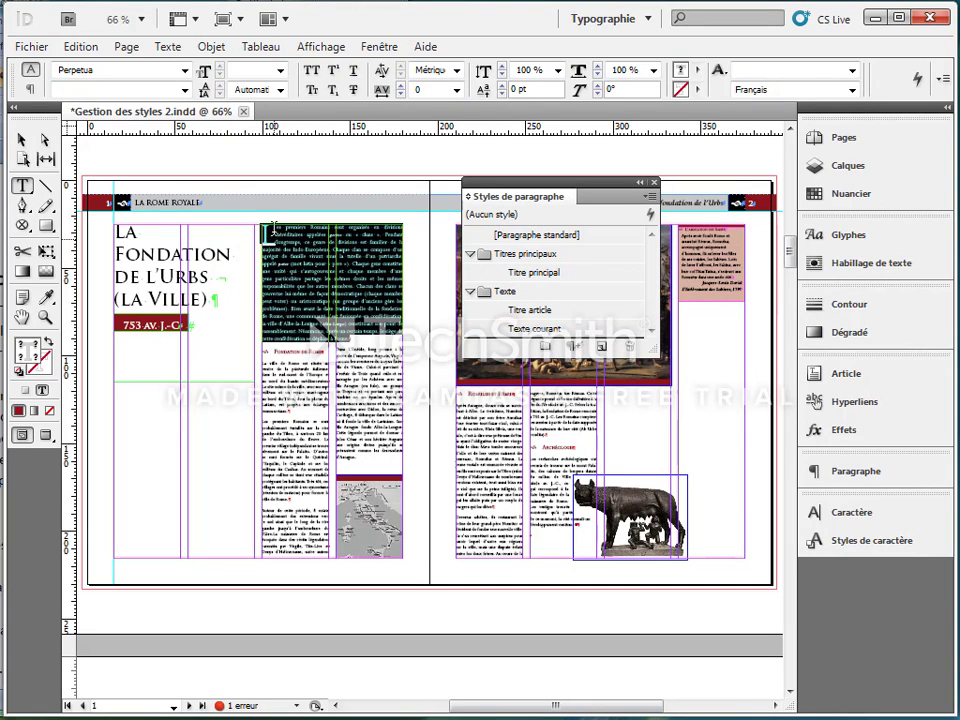
pyautogui.click(503, 293)
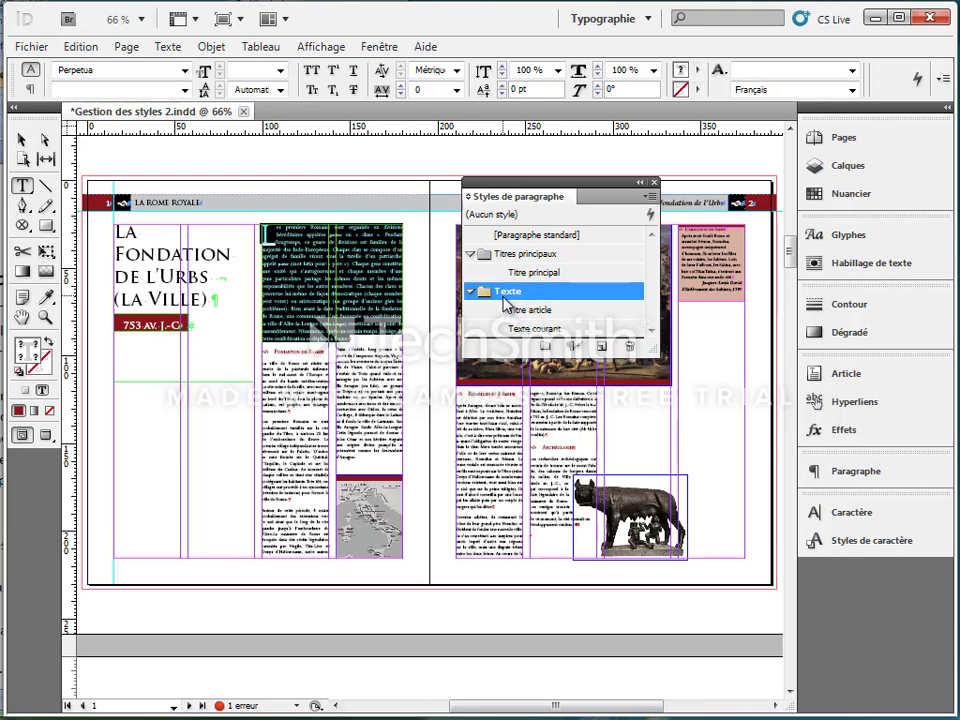
pyautogui.click(650, 197)
pyautogui.click(374, 205)
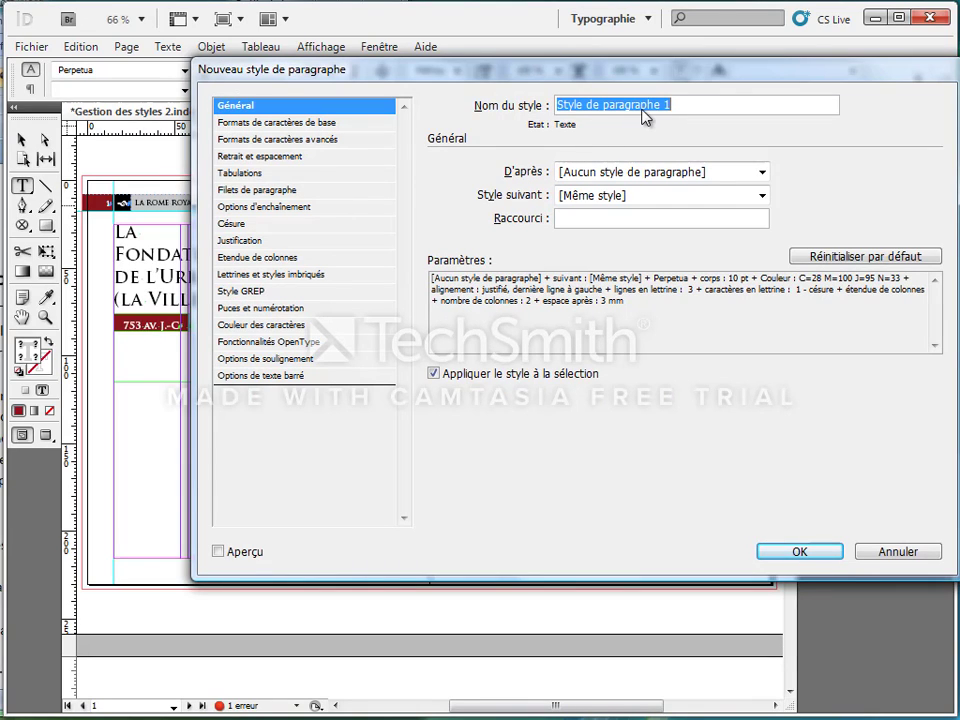
pyautogui.write('1')
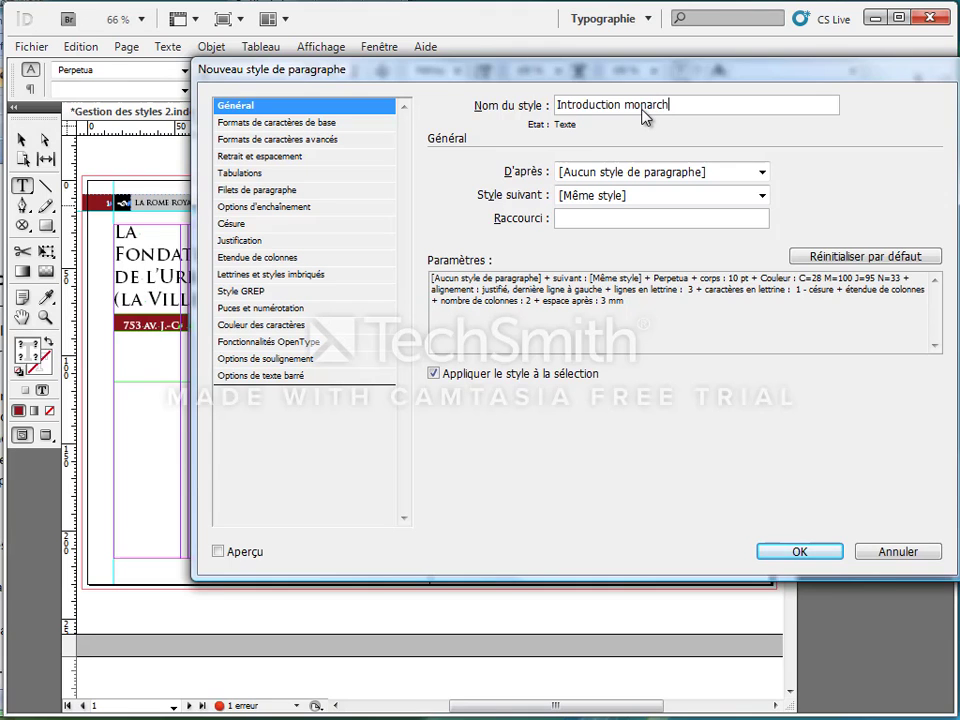
pyautogui.press('Return')
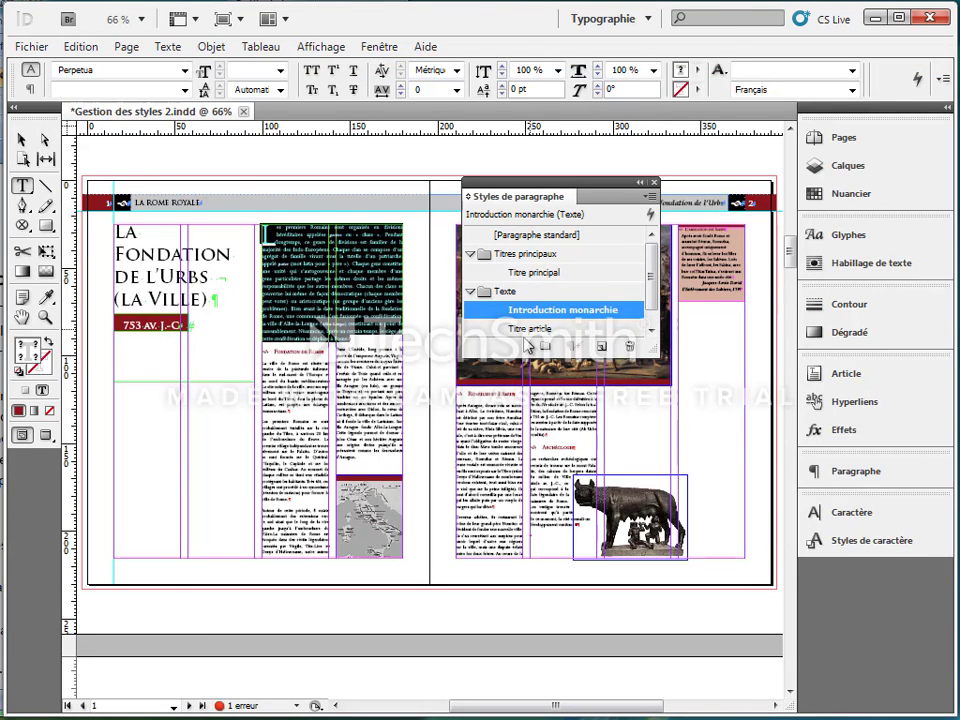
# - Rename the Titre article paragraph style as "Titre article monarchie"
pyautogui.click(282, 350)
pyautogui.click(530, 329)
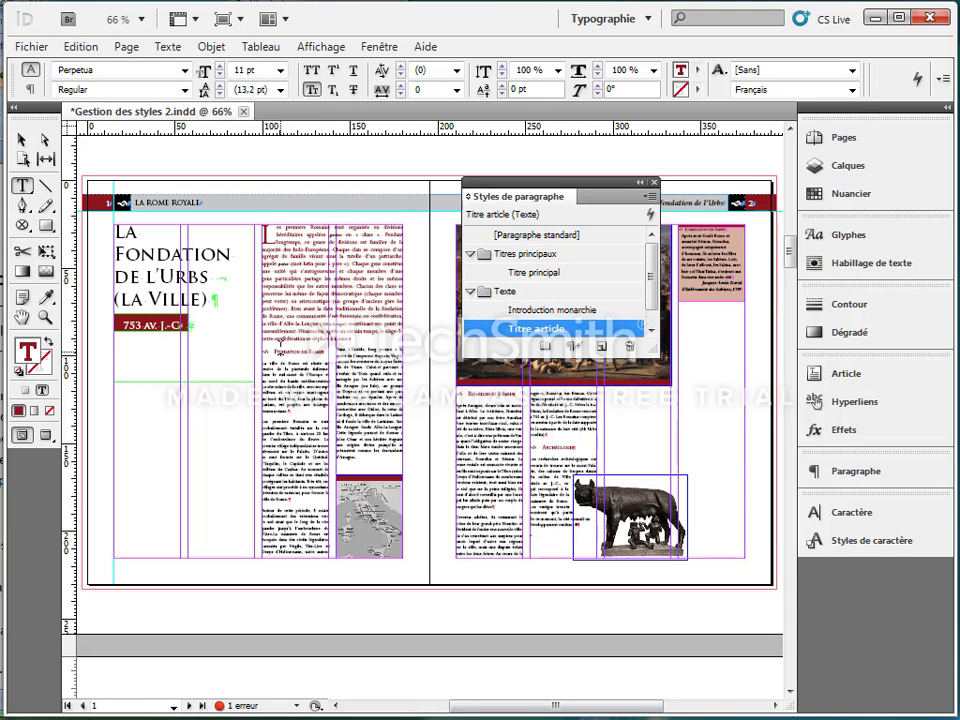
pyautogui.doubleClick(530, 330)
pyautogui.click(638, 109)
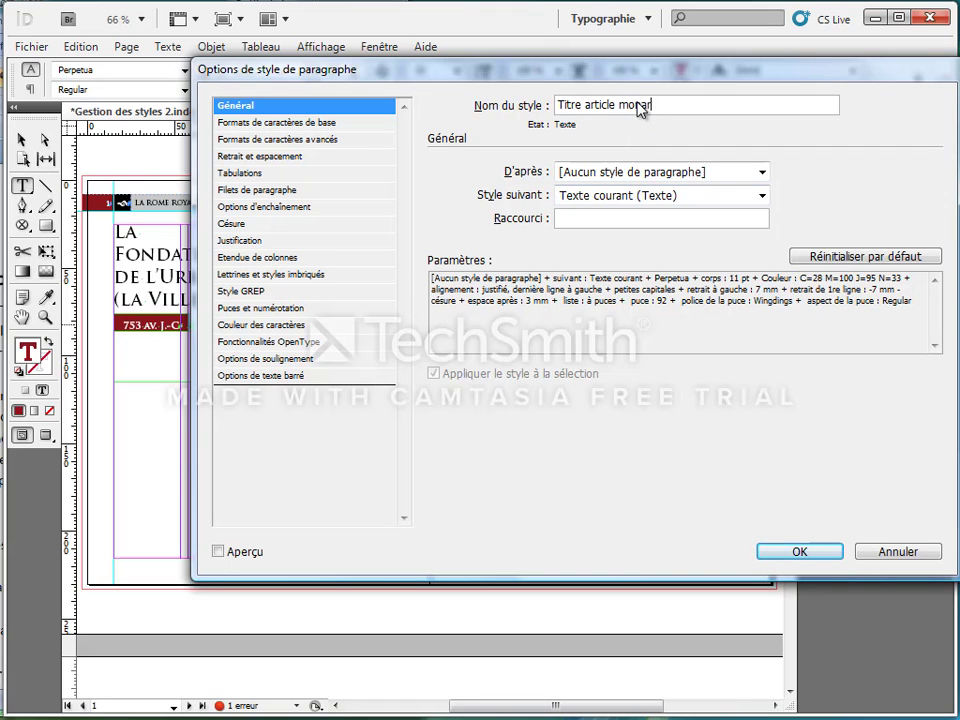
pyautogui.press('Return')
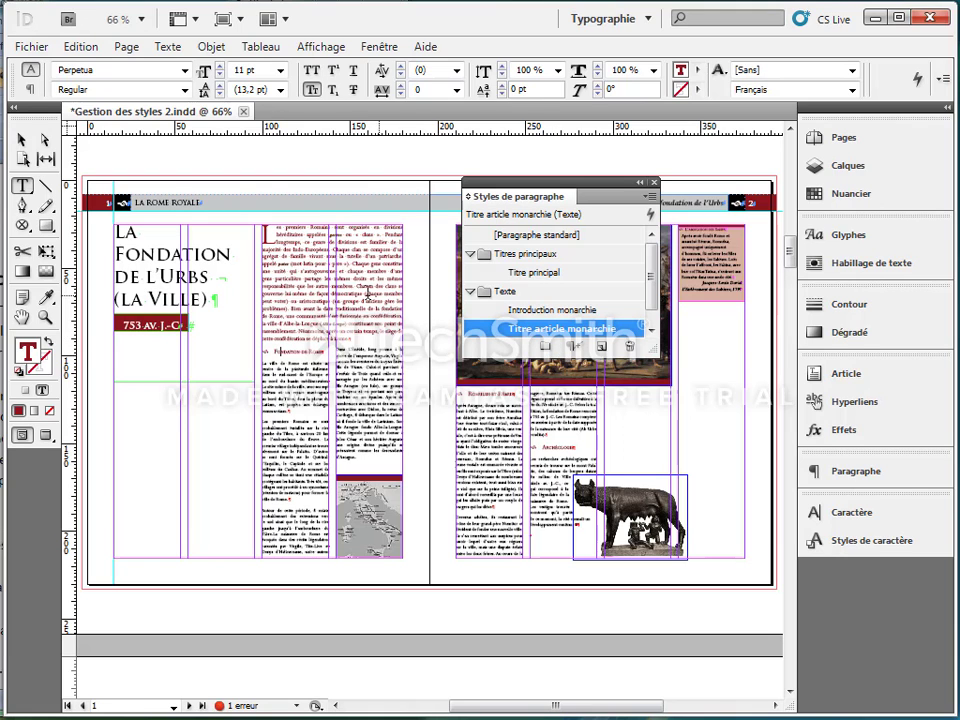
# - Set the next style of the Introduction monarchie paragraph style to Titre article monarchie
pyautogui.click(502, 311)
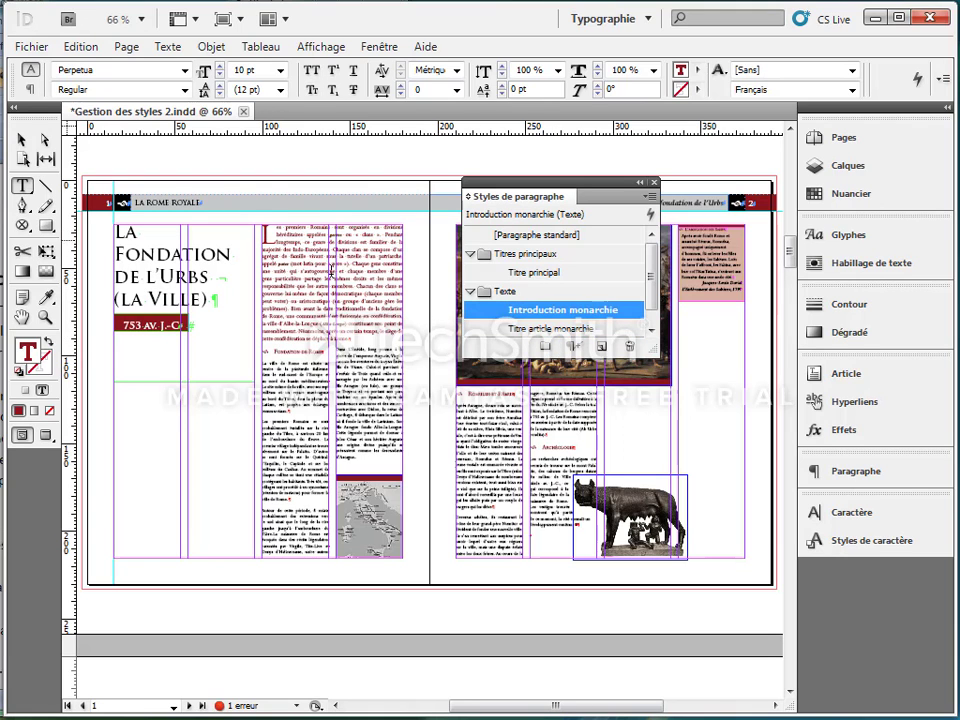
pyautogui.doubleClick(549, 309)
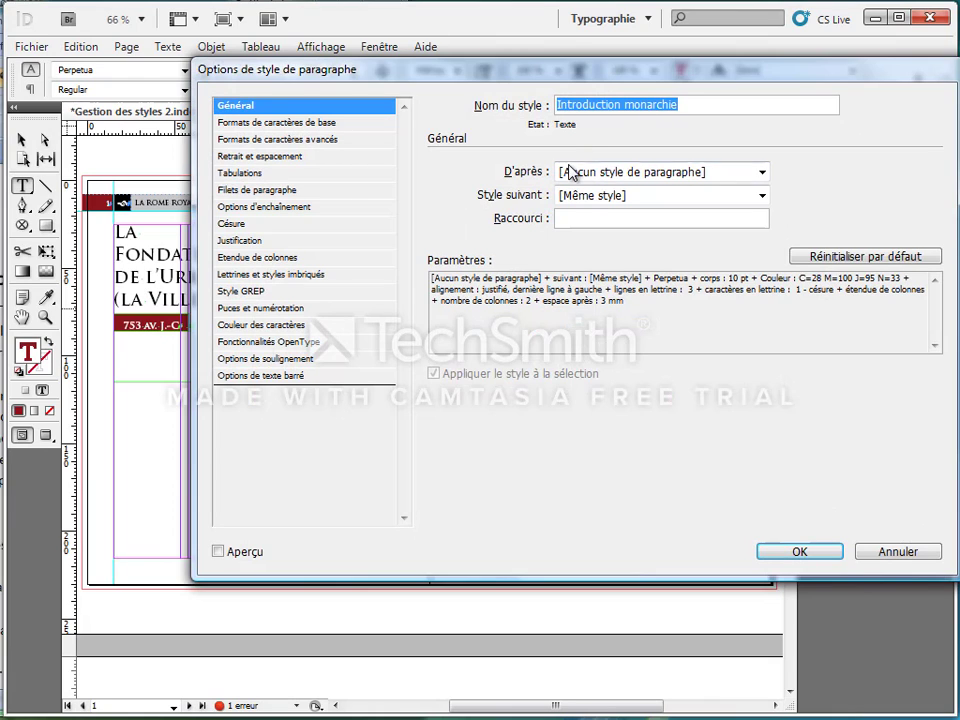
pyautogui.click(615, 197)
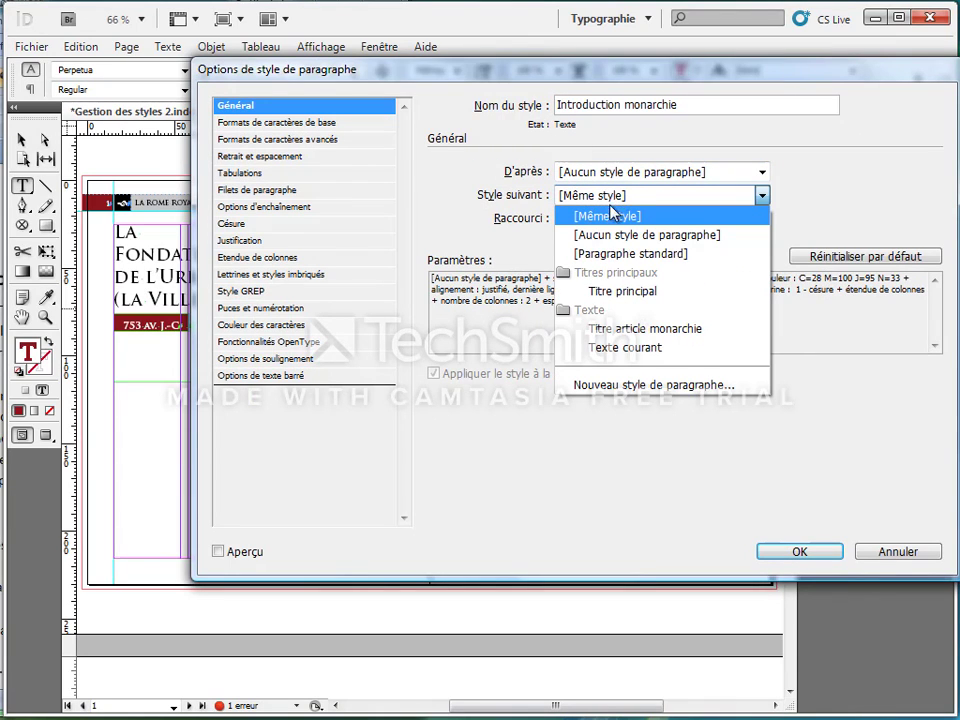
pyautogui.click(640, 328)
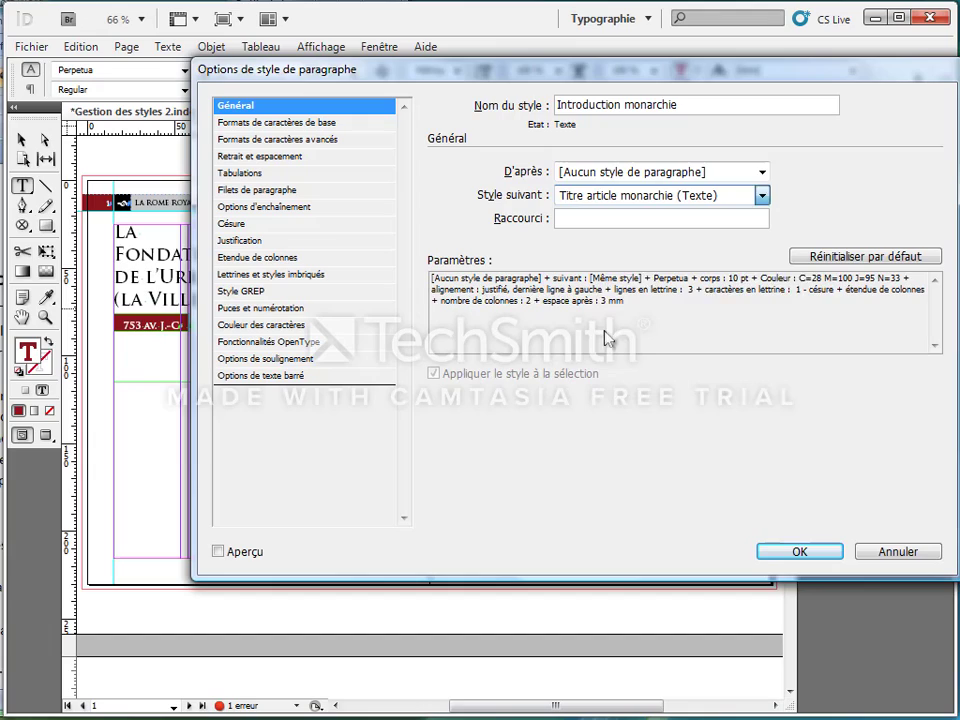
pyautogui.click(800, 553)
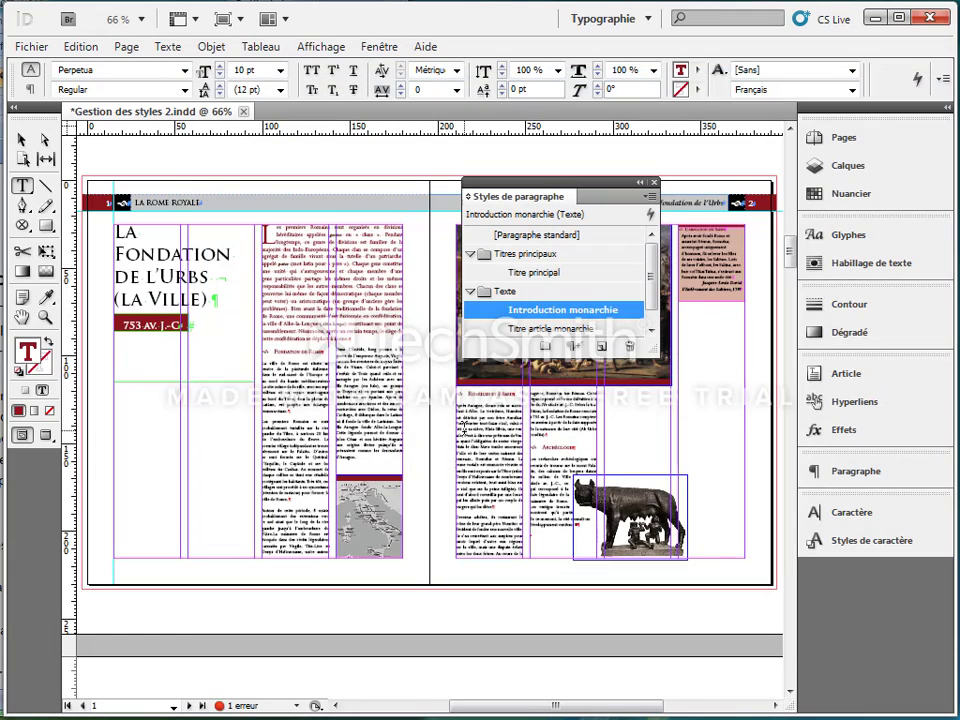
# - Apply the [Paragraphe standard] style to the introduction, headings and body text of the two-column article on page 3
pyautogui.scroll(-10, 463, 410)
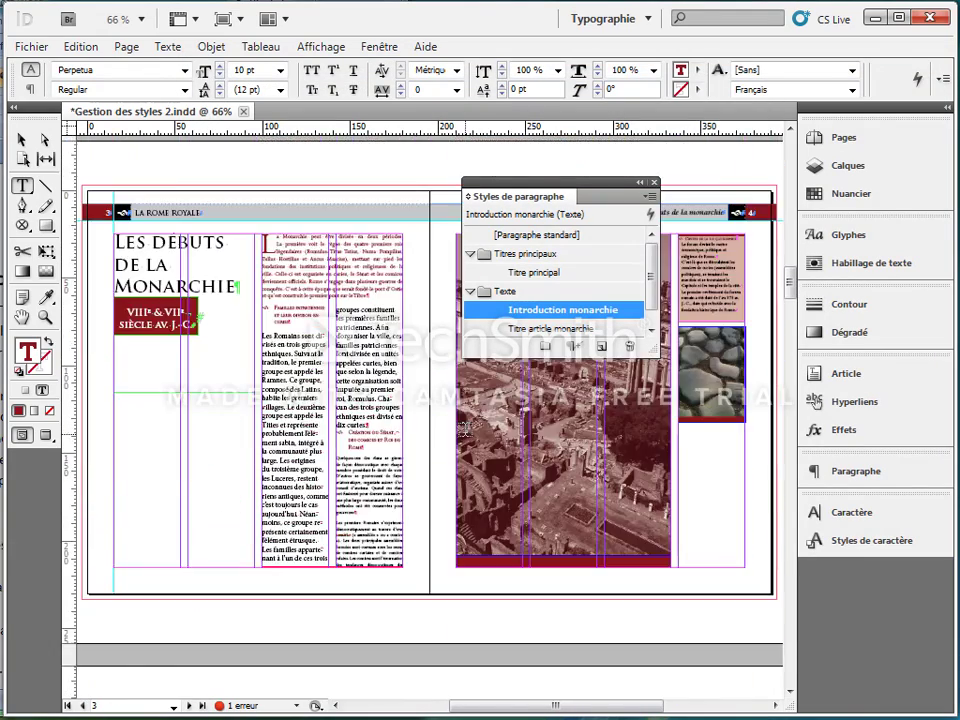
pyautogui.scroll(-5, 463, 427)
pyautogui.scroll(3, 463, 425)
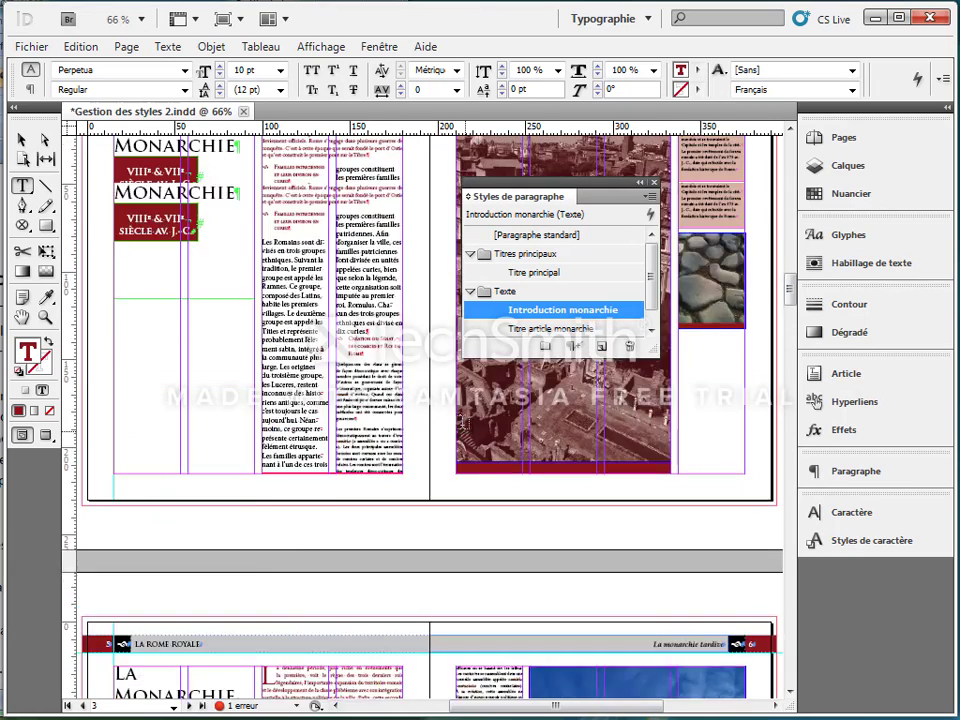
pyautogui.scroll(5, 463, 425)
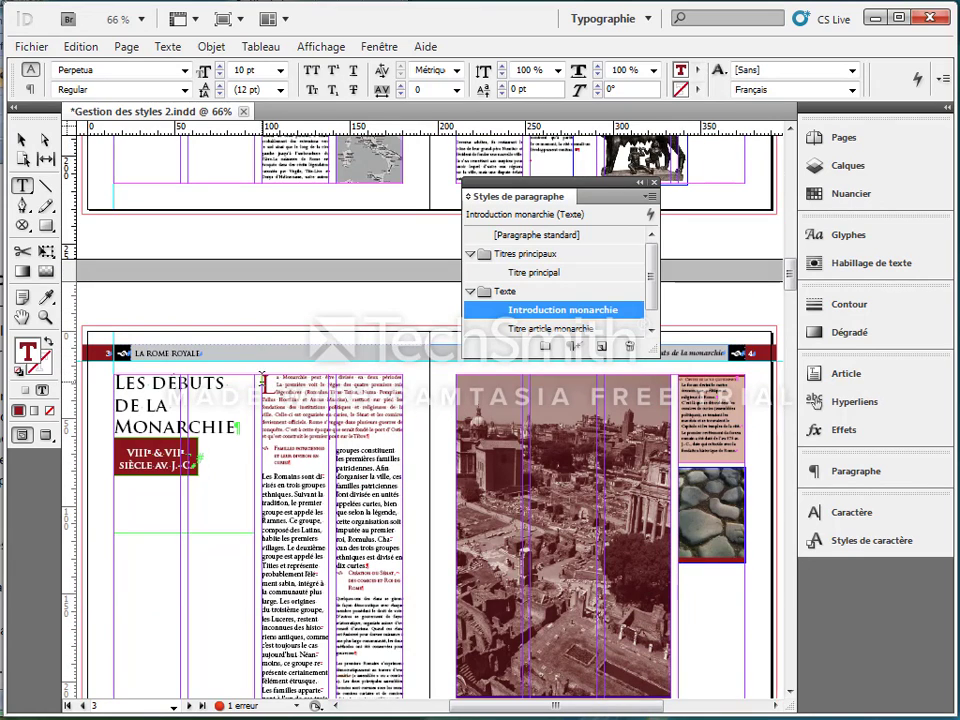
pyautogui.moveTo(262, 378); pyautogui.dragTo(476, 640)
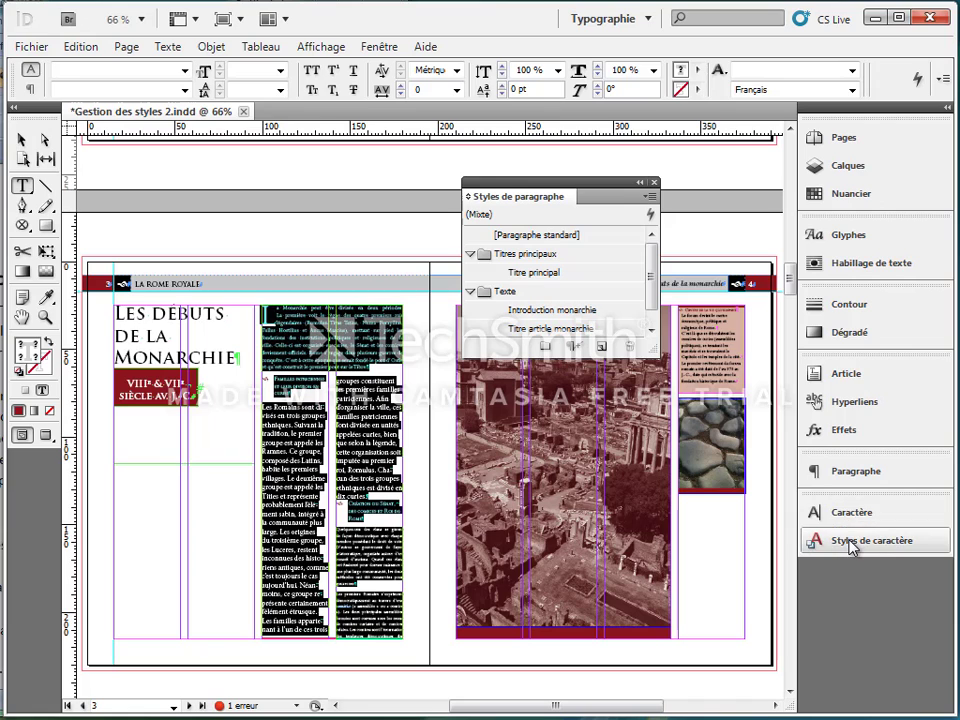
pyautogui.click(521, 241)
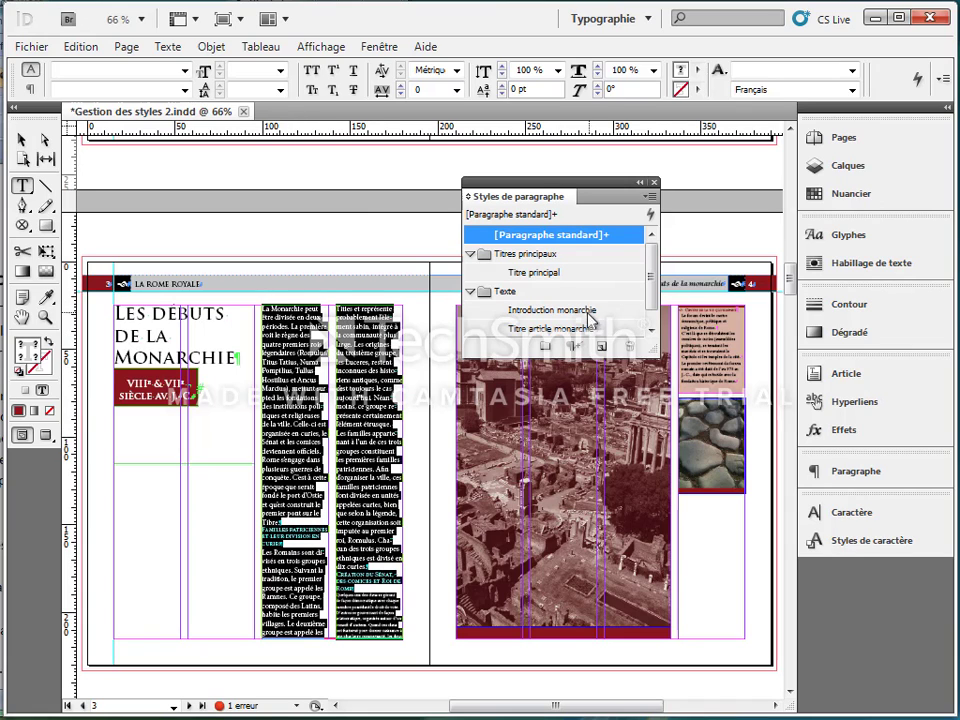
# - Apply Introduction monarchie followed by its chain of next styles to the entire article text on page 3
pyautogui.click(652, 314)
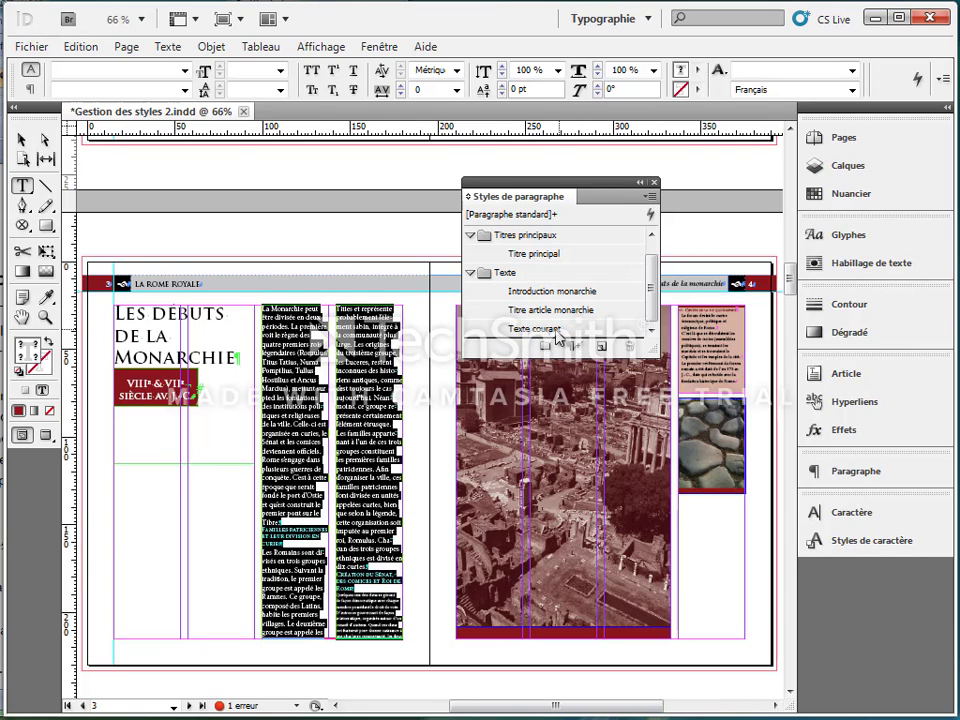
pyautogui.click(269, 355)
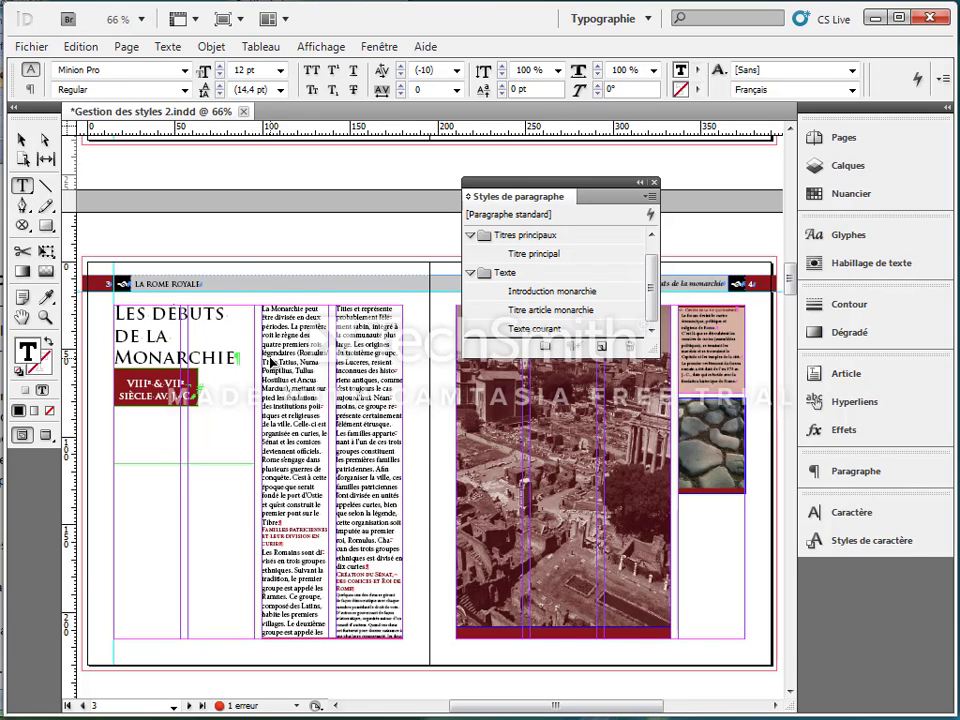
pyautogui.hotkey('ctrl', 'a')
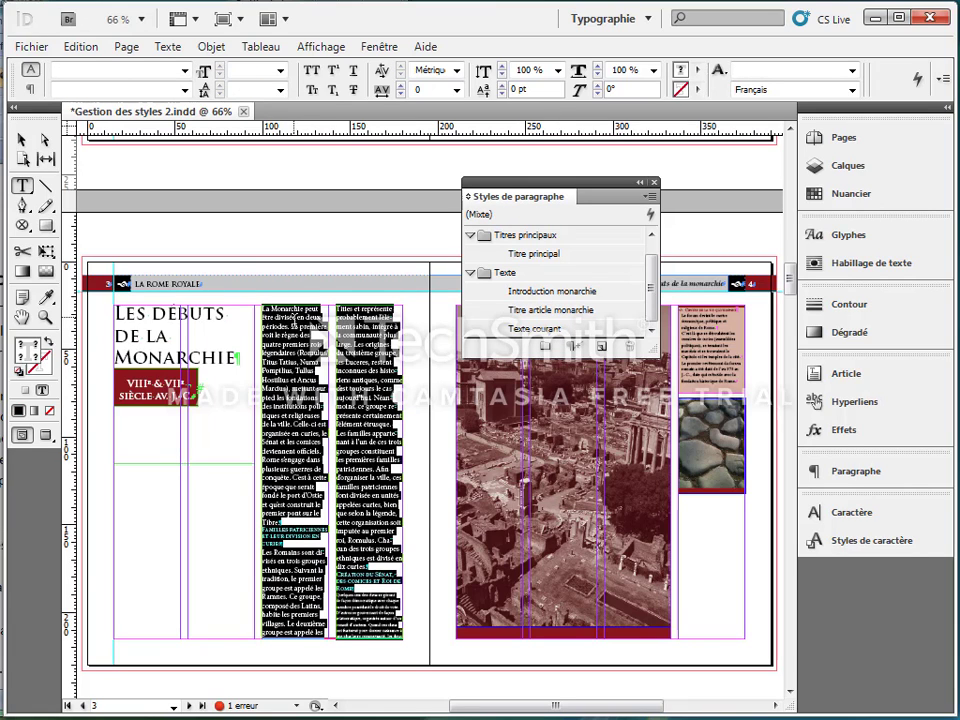
pyautogui.rightClick(550, 298)
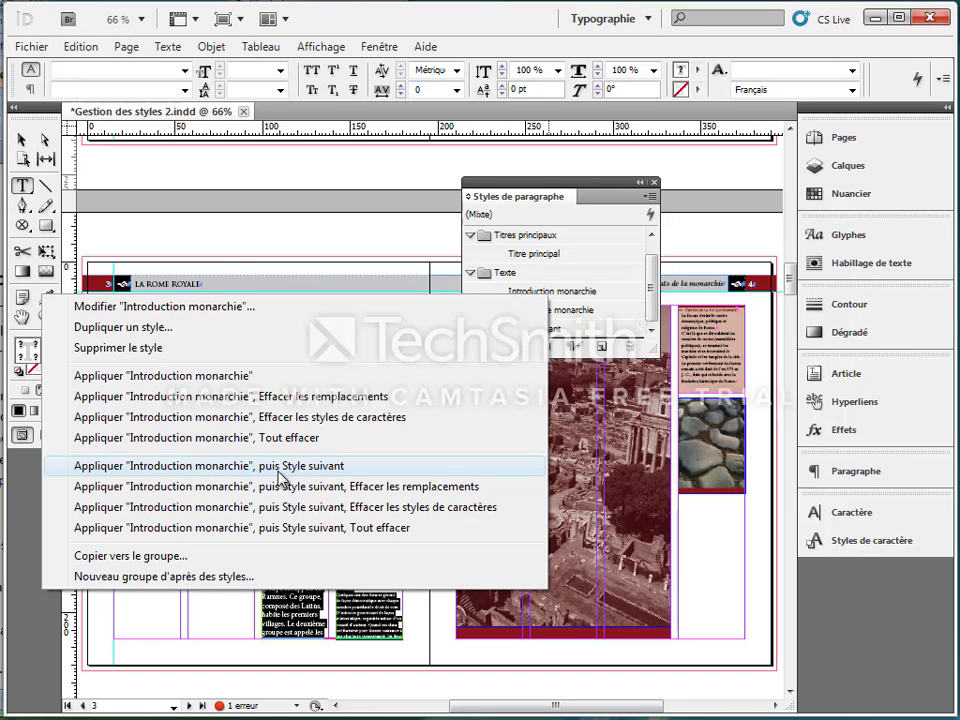
pyautogui.click(322, 475)
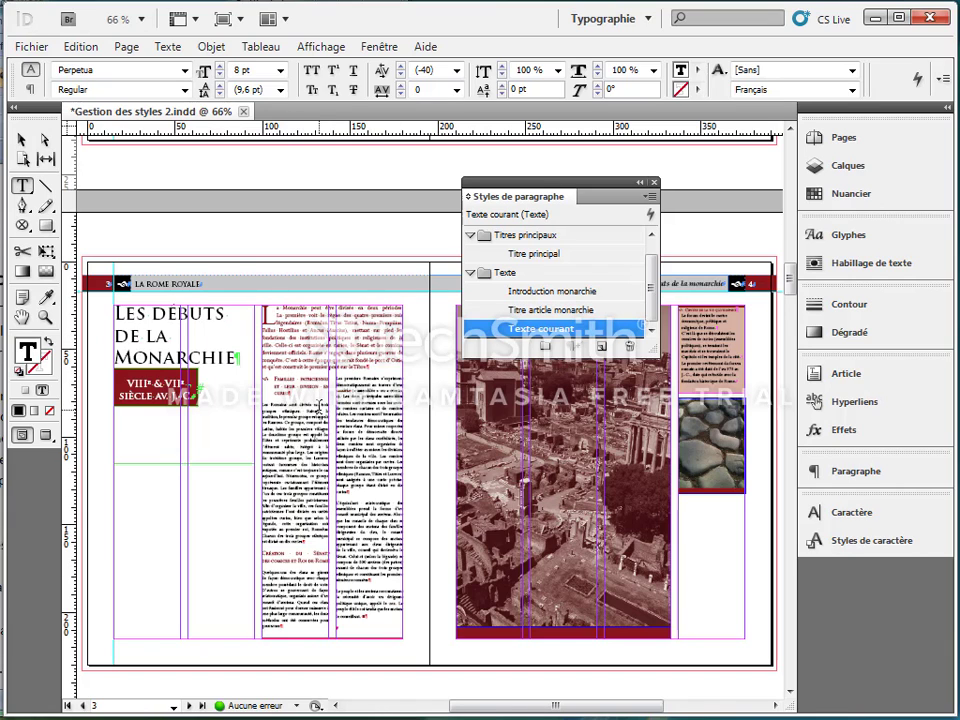
# - Review the restyled article on page 3 and the spreads that follow, up to the République pages starting at page 7
pyautogui.scroll(-5, 319, 408)
pyautogui.scroll(-5, 319, 408)
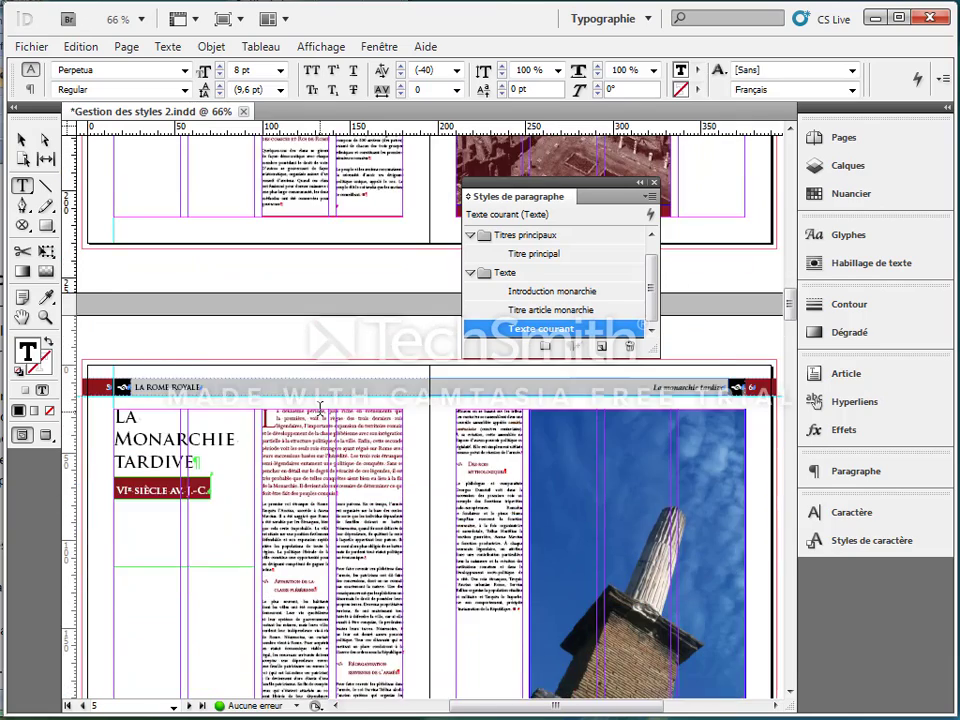
pyautogui.scroll(4, 319, 405)
pyautogui.scroll(6, 319, 408)
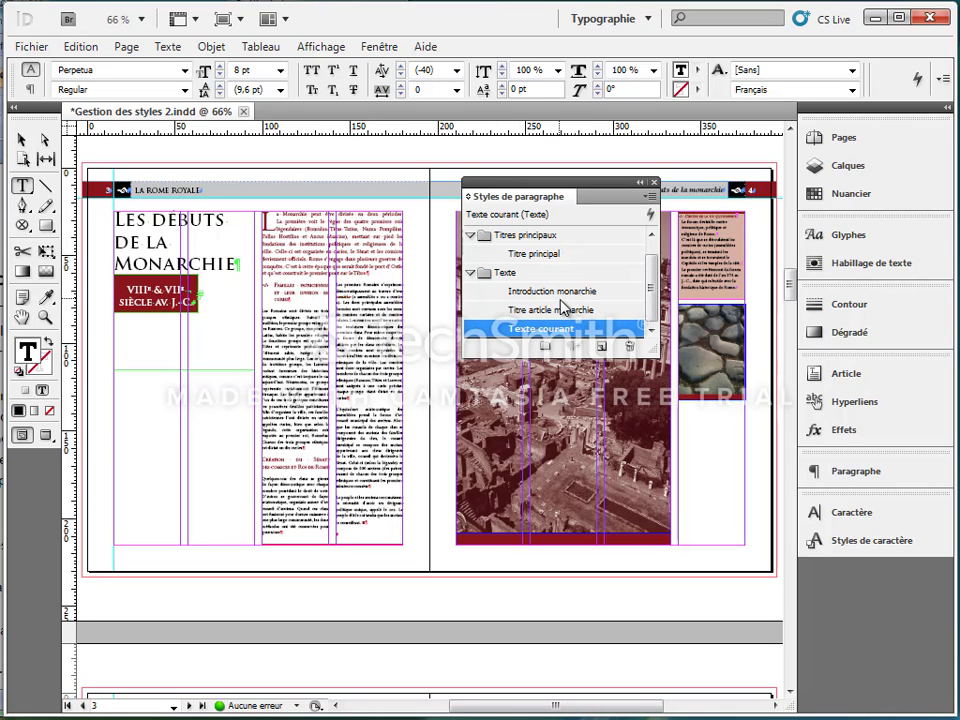
pyautogui.scroll(-1, 470, 467)
pyautogui.scroll(-16, 474, 467)
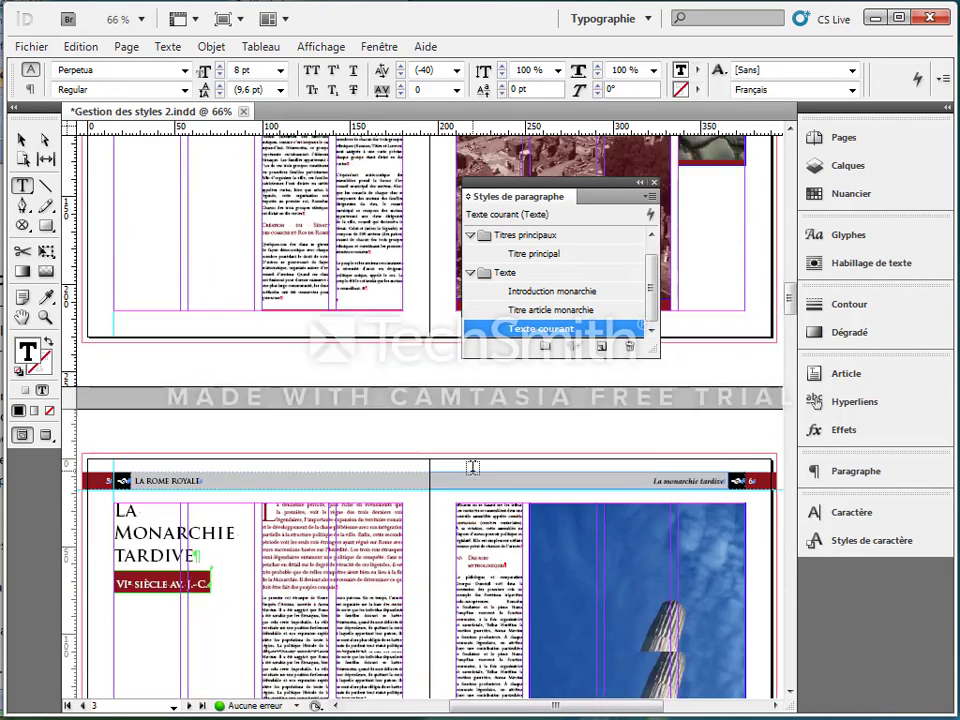
pyautogui.scroll(-10, 473, 460)
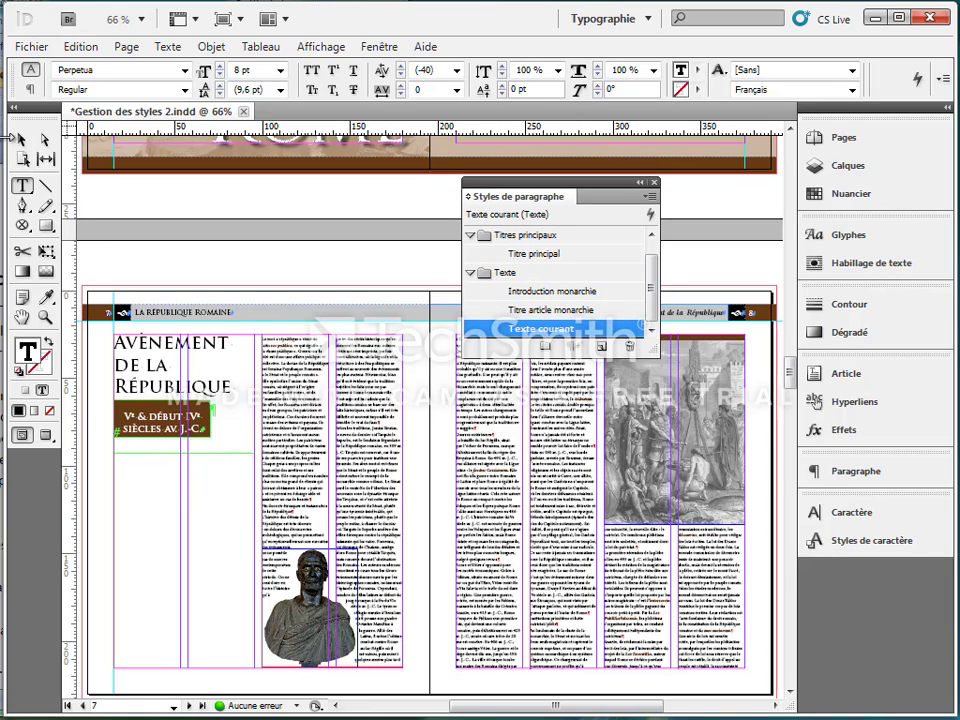
# - Duplicate the Introduction monarchie paragraph style with nothing selected and rename the copy Introduction république
pyautogui.click(20, 139)
pyautogui.click(420, 458)
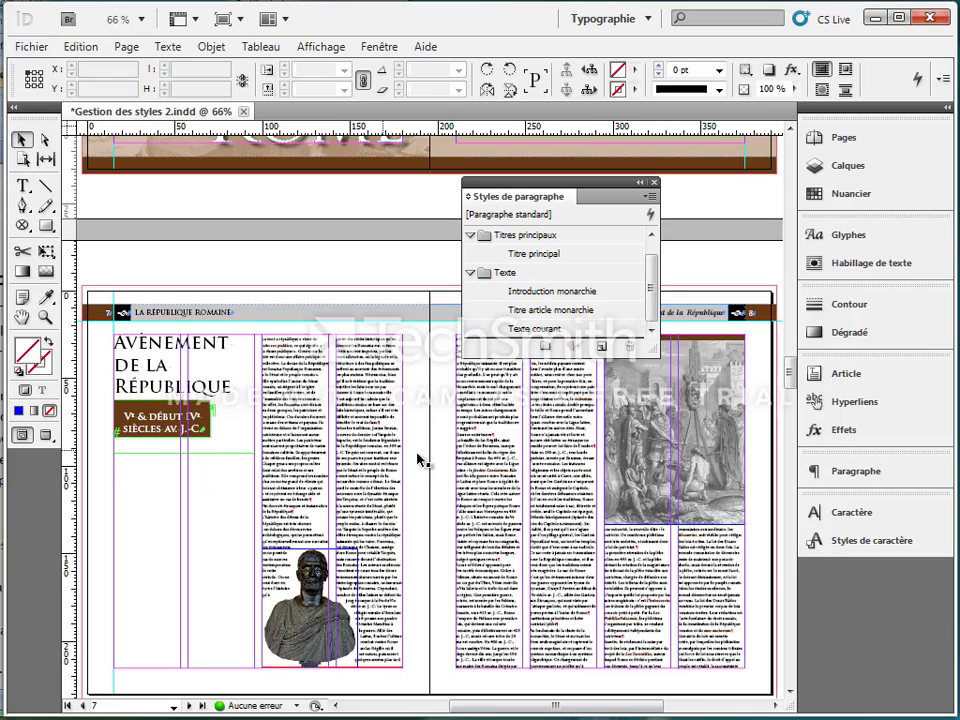
pyautogui.click(563, 293)
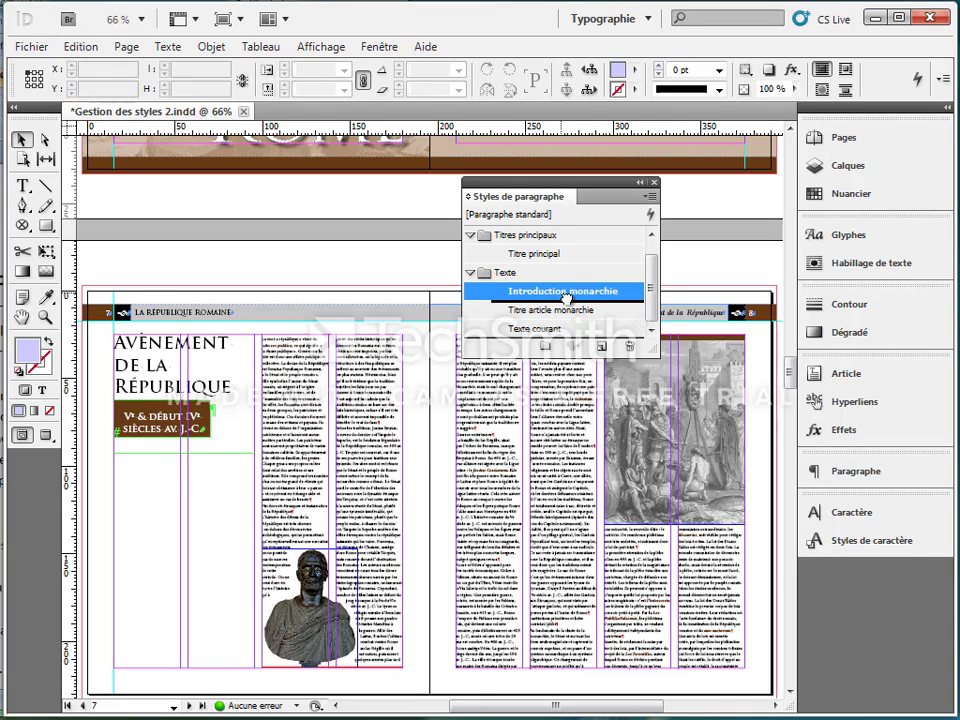
pyautogui.click(601, 346)
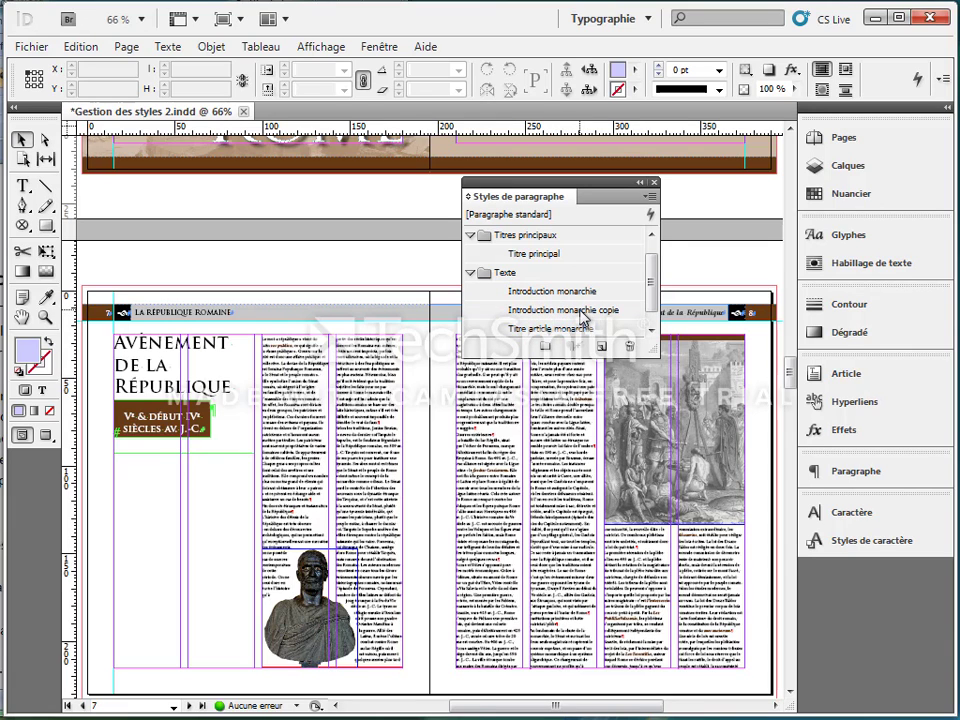
pyautogui.doubleClick(580, 310)
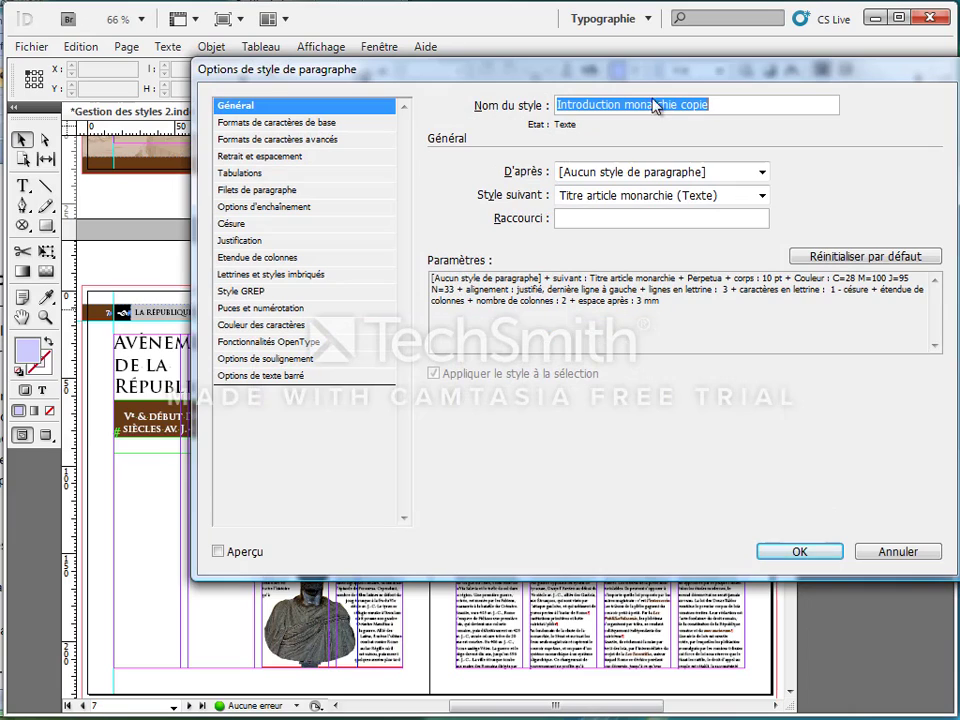
pyautogui.moveTo(626, 108); pyautogui.dragTo(747, 110)
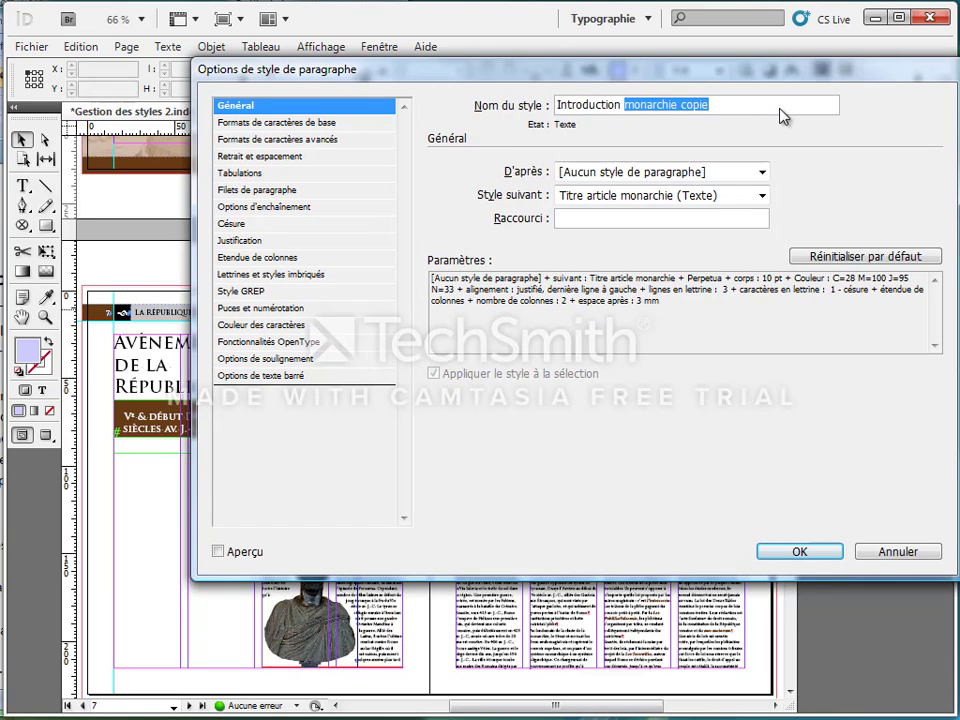
pyautogui.write('républi')
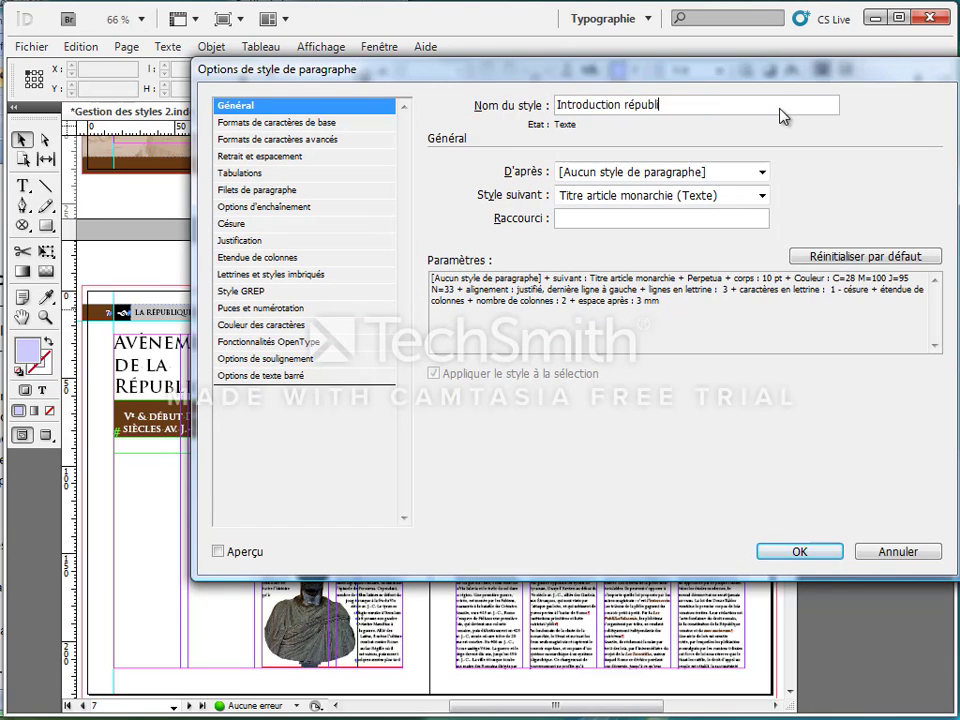
pyautogui.write('que')
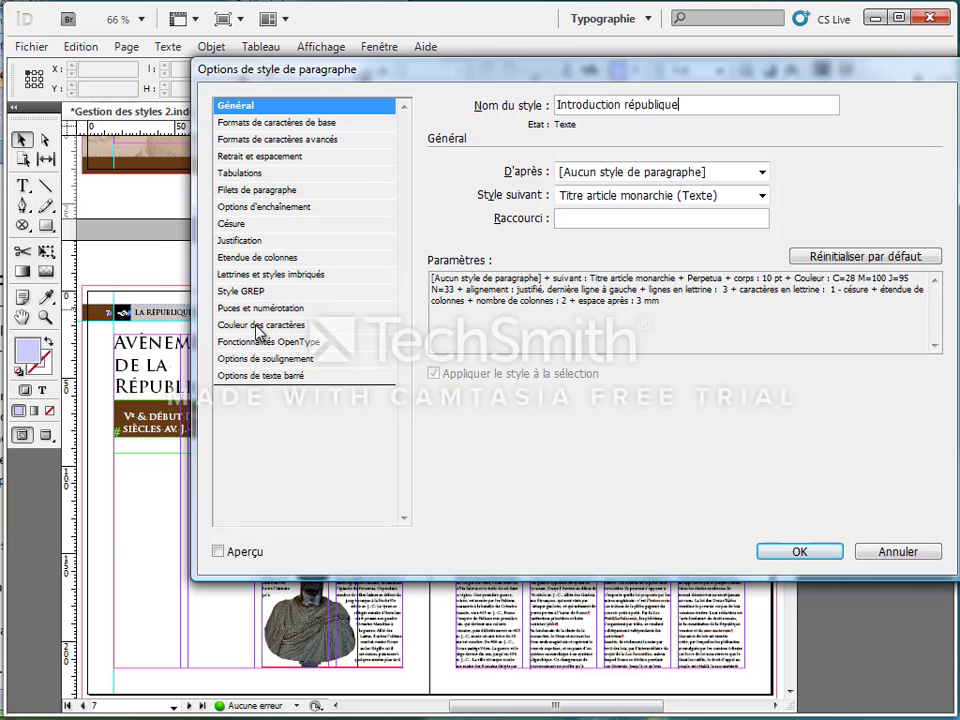
# - Set the character colour of the Introduction république style to the brown swatch C=40 M=70 J=100 N=50
pyautogui.click(258, 328)
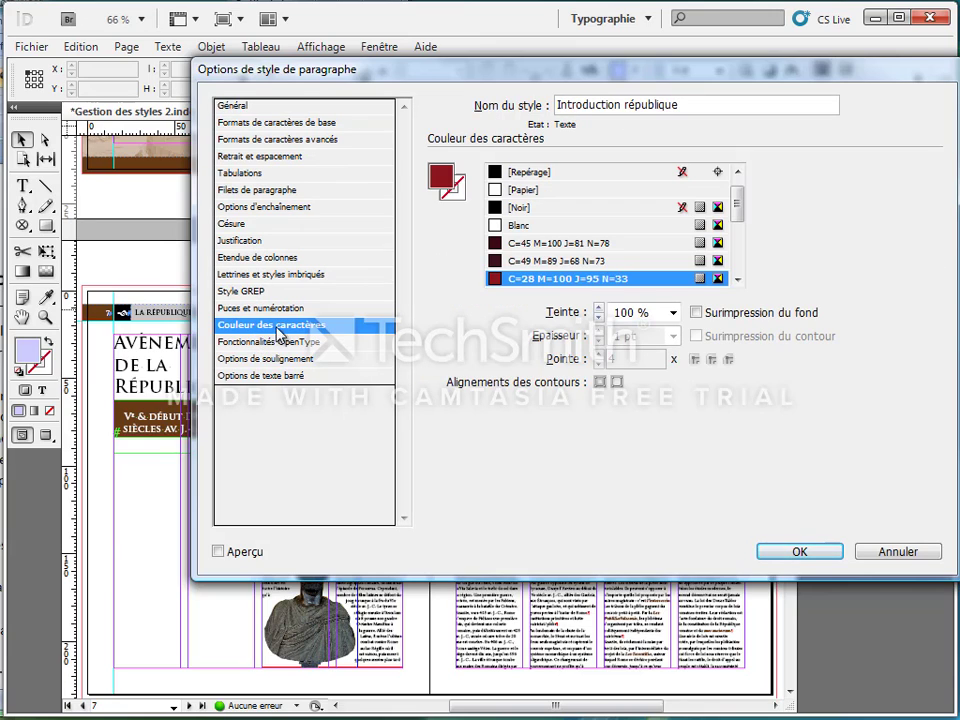
pyautogui.moveTo(739, 206); pyautogui.dragTo(738, 235)
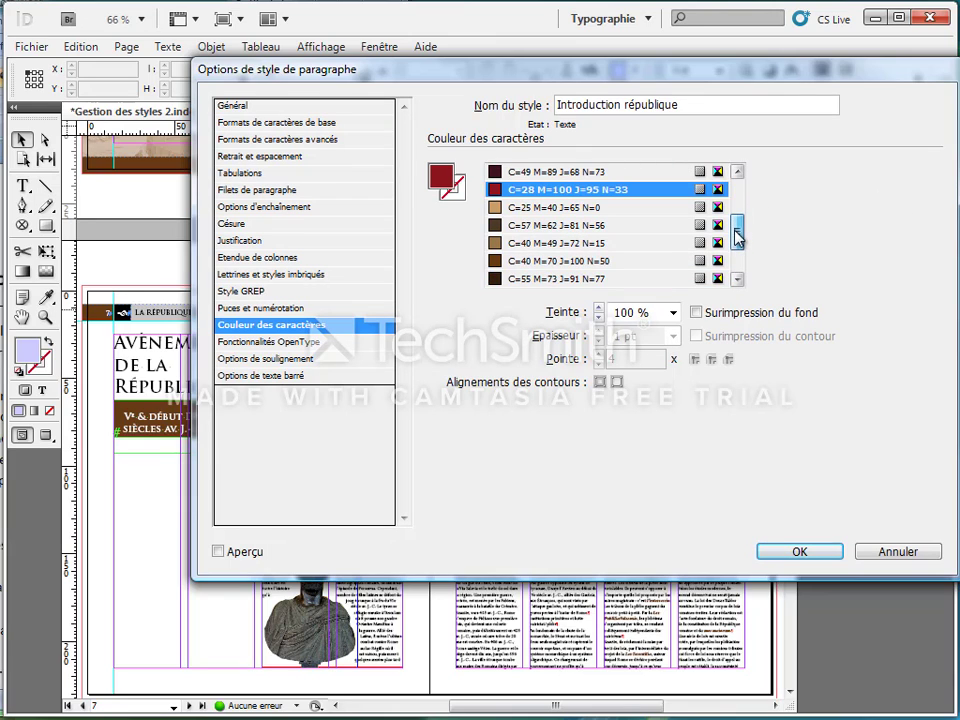
pyautogui.click(559, 264)
pyautogui.click(805, 553)
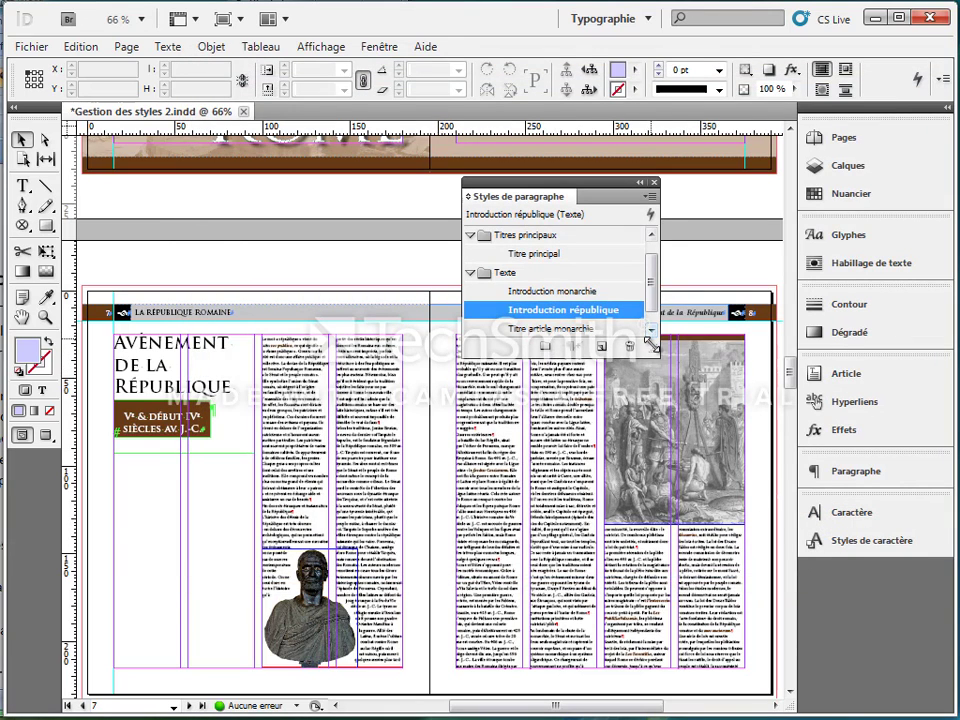
# - Duplicate the Titre article monarchie paragraph style and rename the copy Titre article république
pyautogui.moveTo(650, 343); pyautogui.dragTo(668, 400)
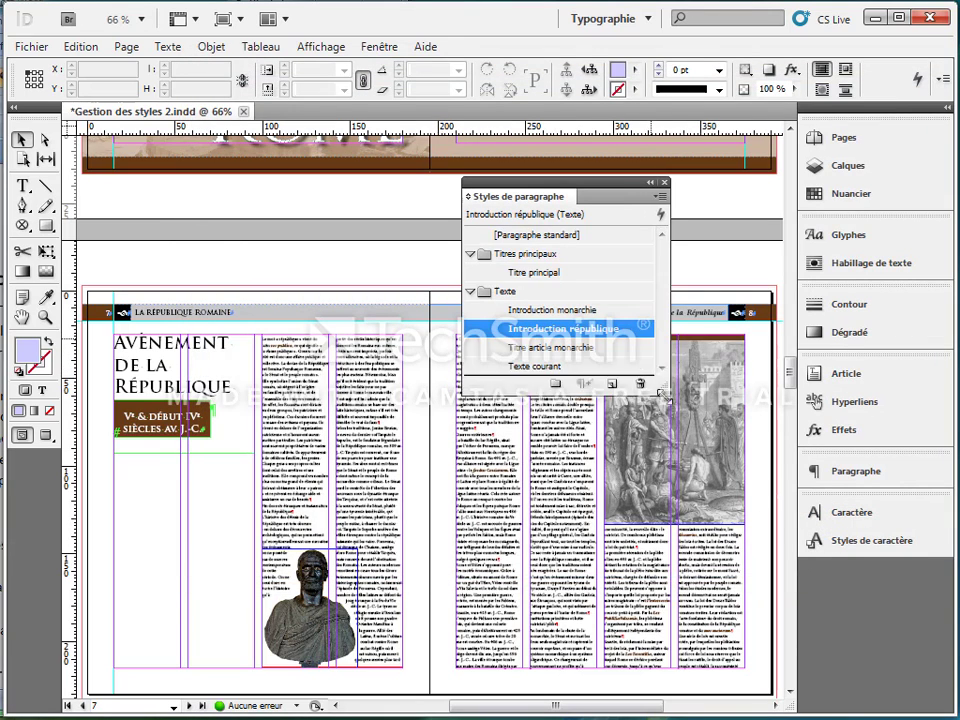
pyautogui.click(566, 350)
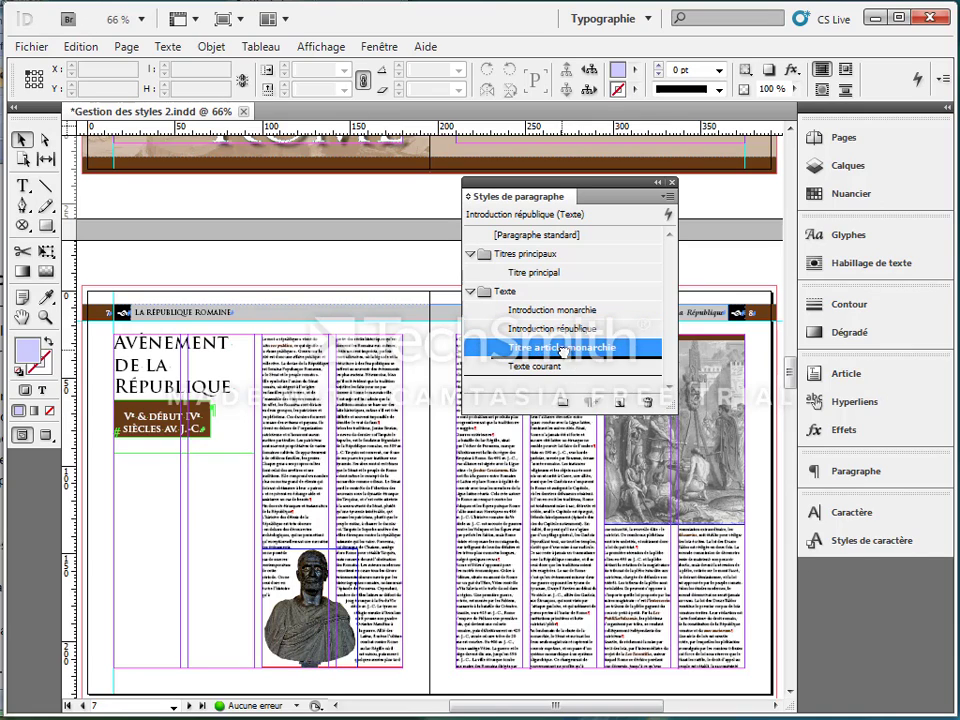
pyautogui.click(619, 403)
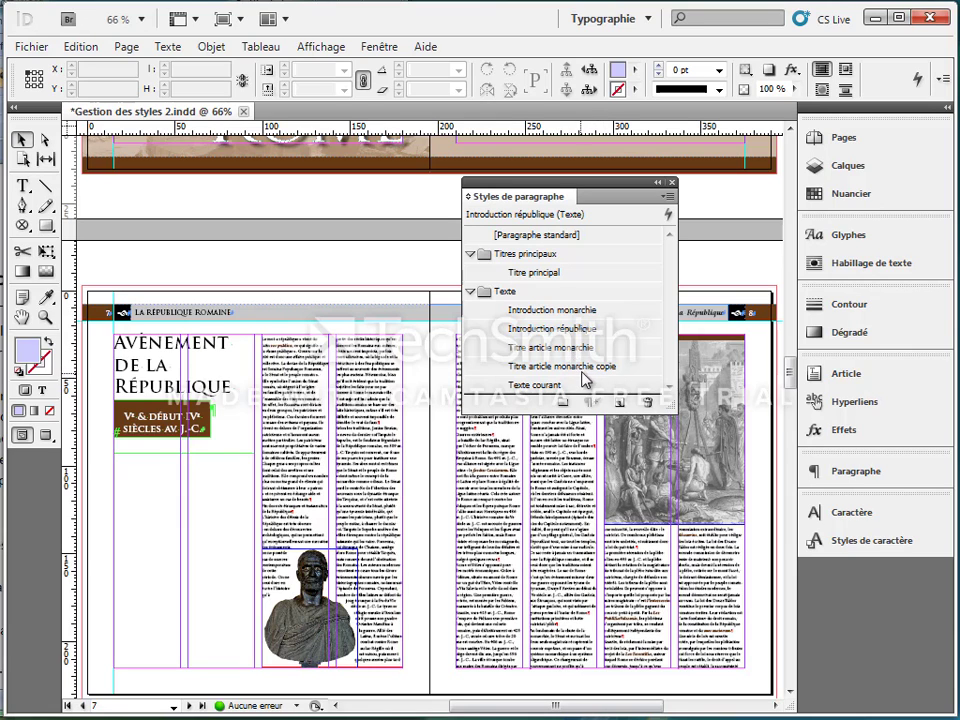
pyautogui.doubleClick(587, 370)
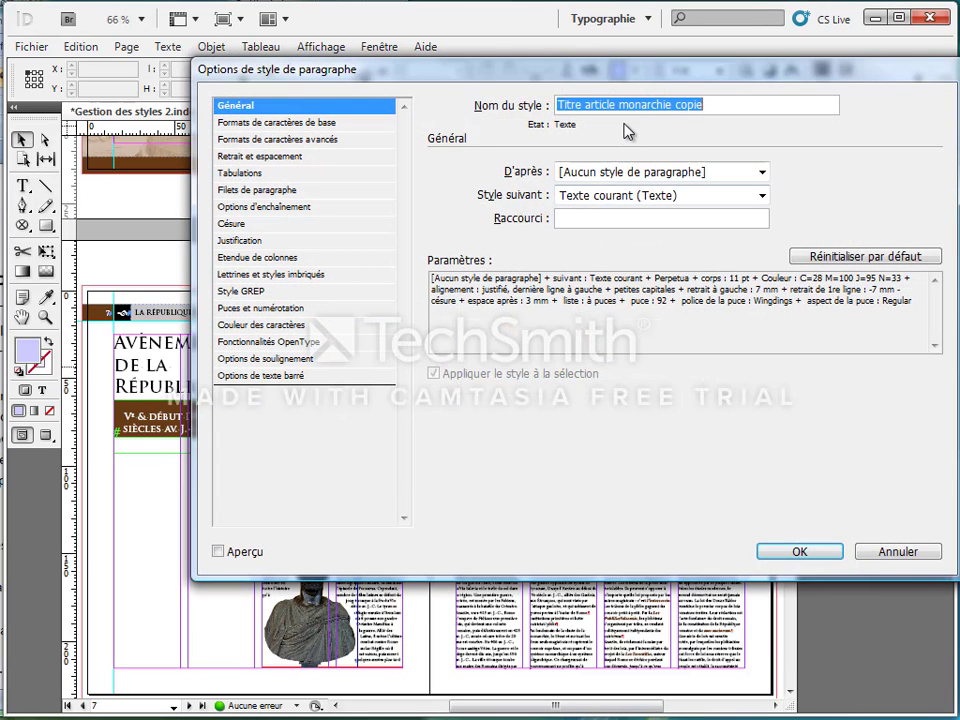
pyautogui.moveTo(619, 105); pyautogui.dragTo(750, 104)
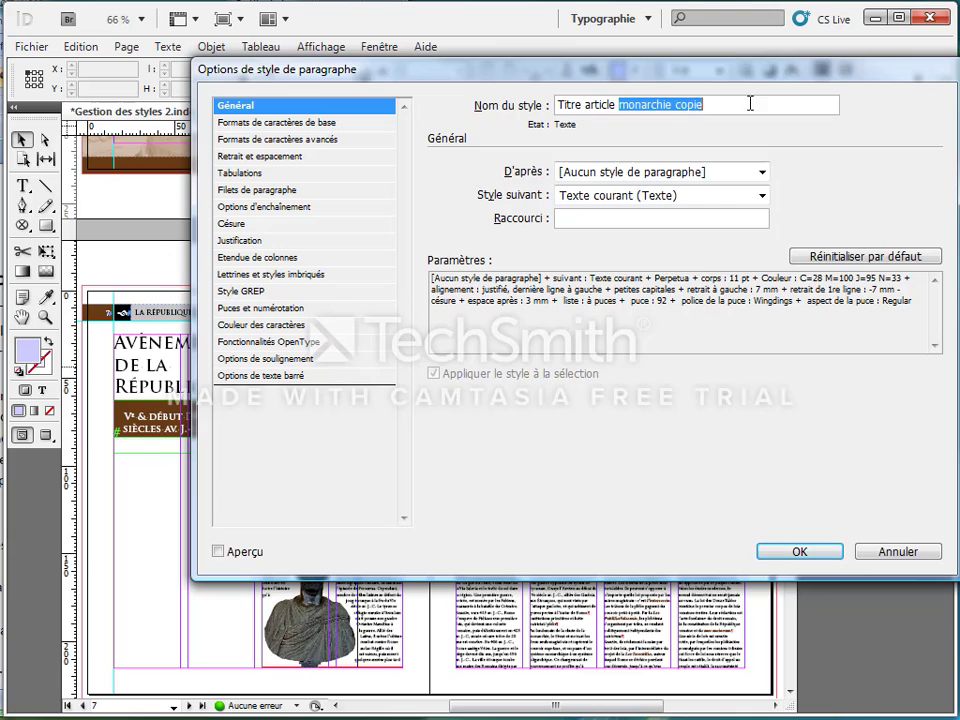
pyautogui.write('ré')
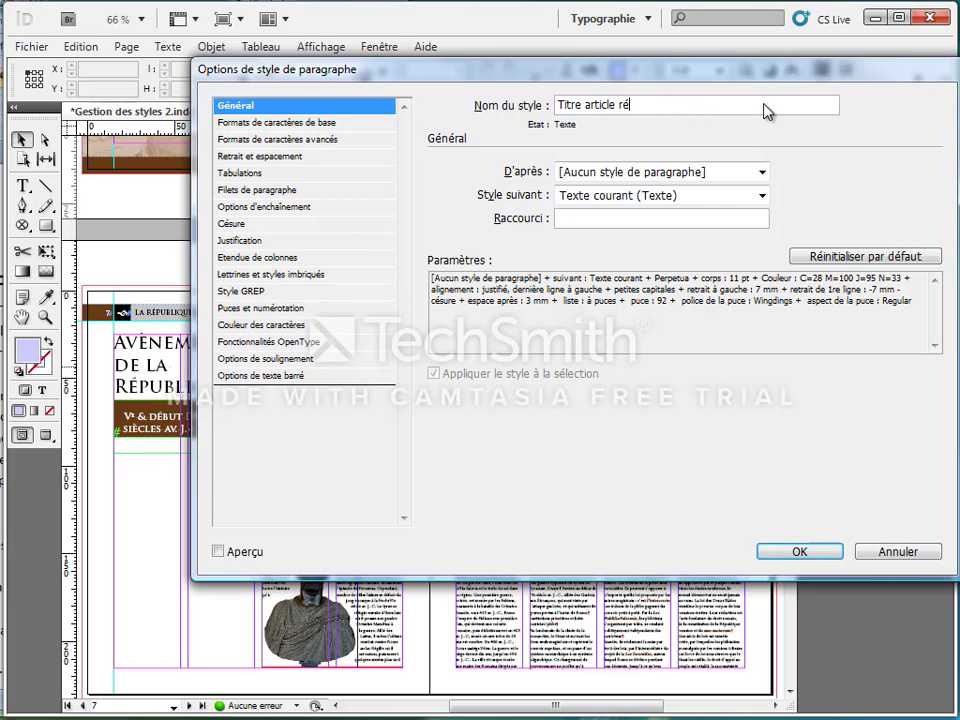
pyautogui.write('publique')
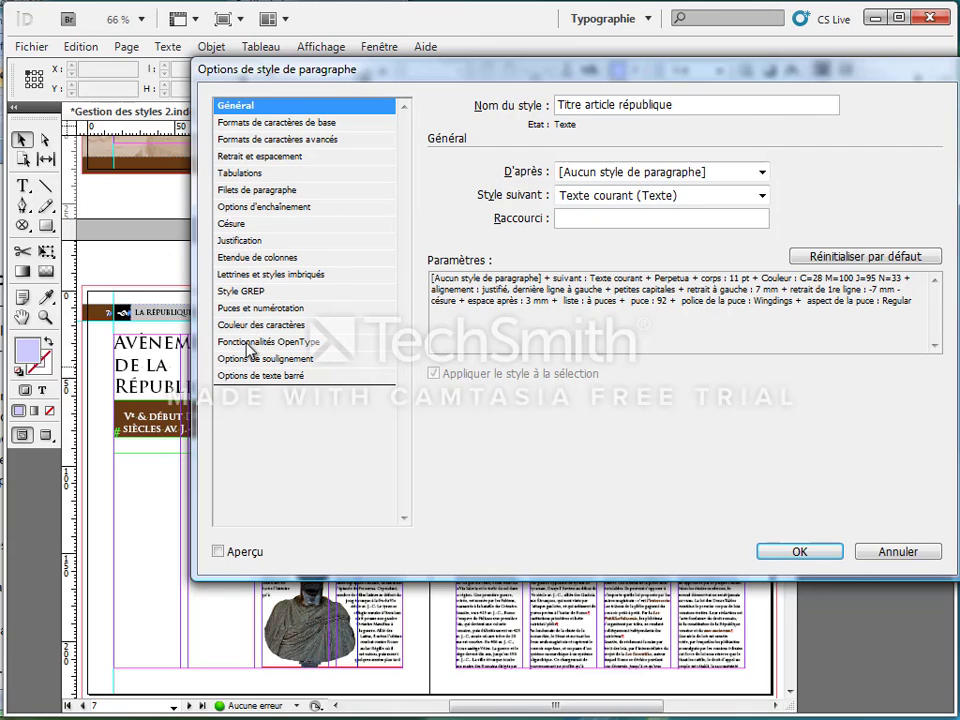
# - Set the character colour of the Titre article république style to the brown swatch C=40 M=70 J=100 N=50
pyautogui.click(252, 327)
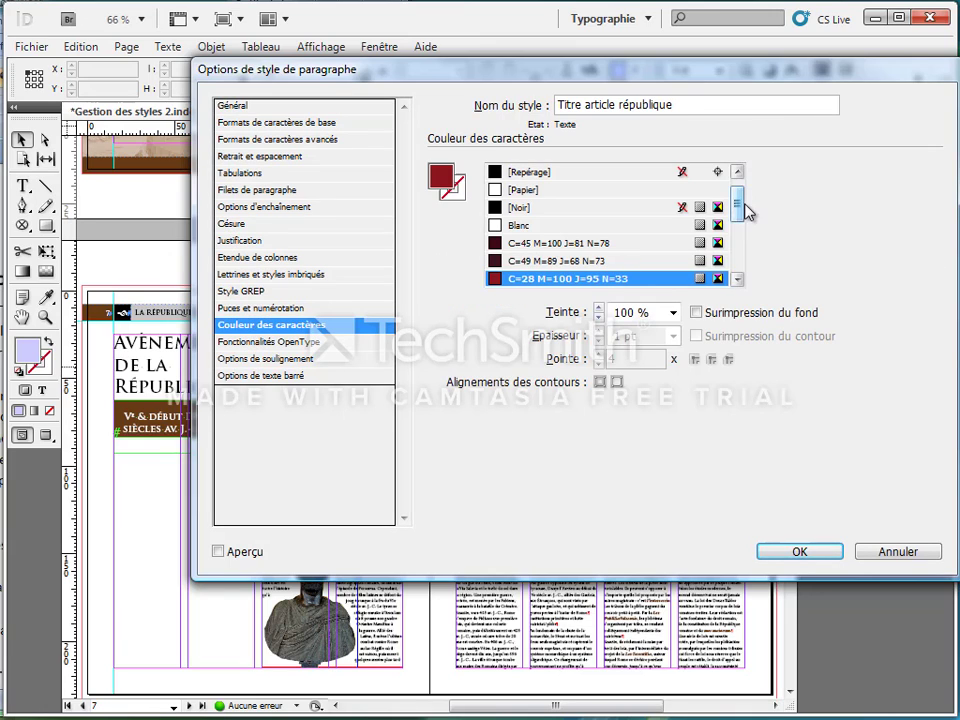
pyautogui.moveTo(739, 206); pyautogui.dragTo(735, 232)
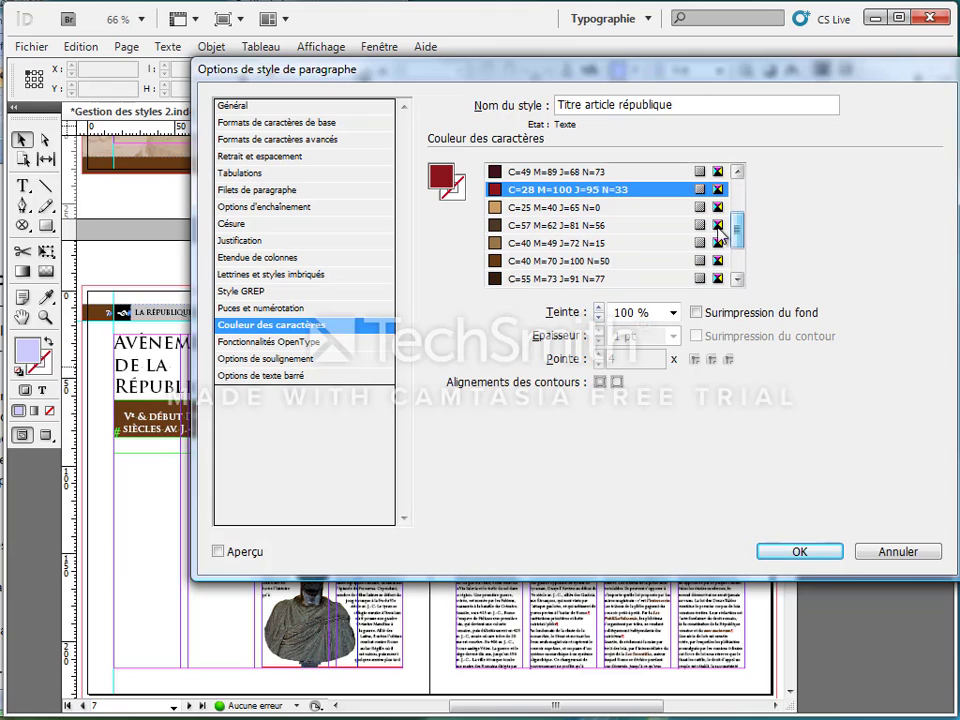
pyautogui.click(542, 261)
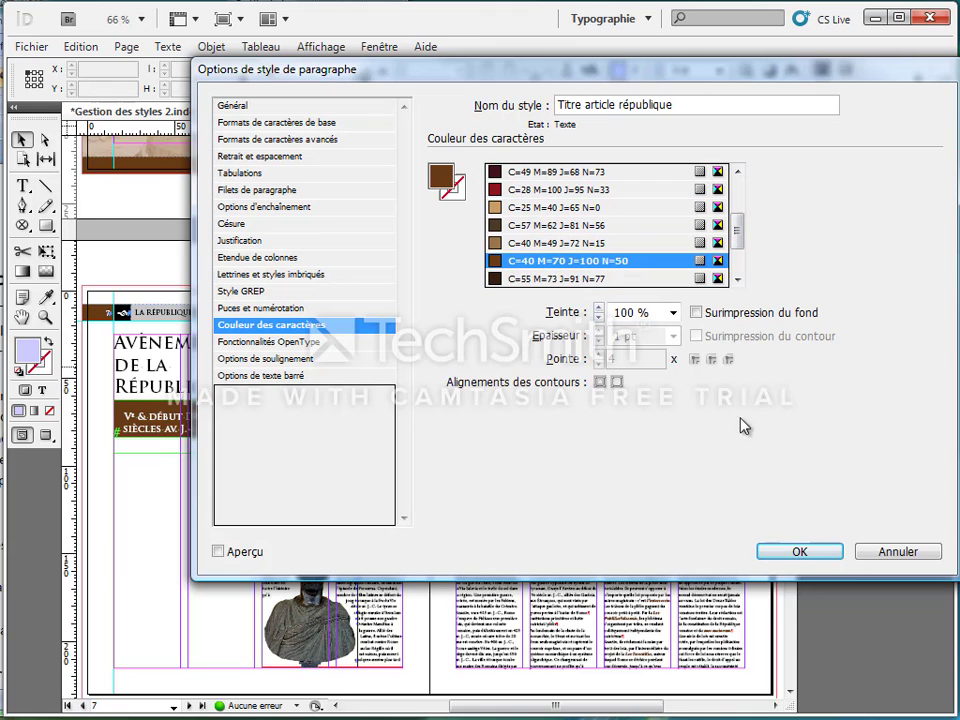
pyautogui.click(804, 552)
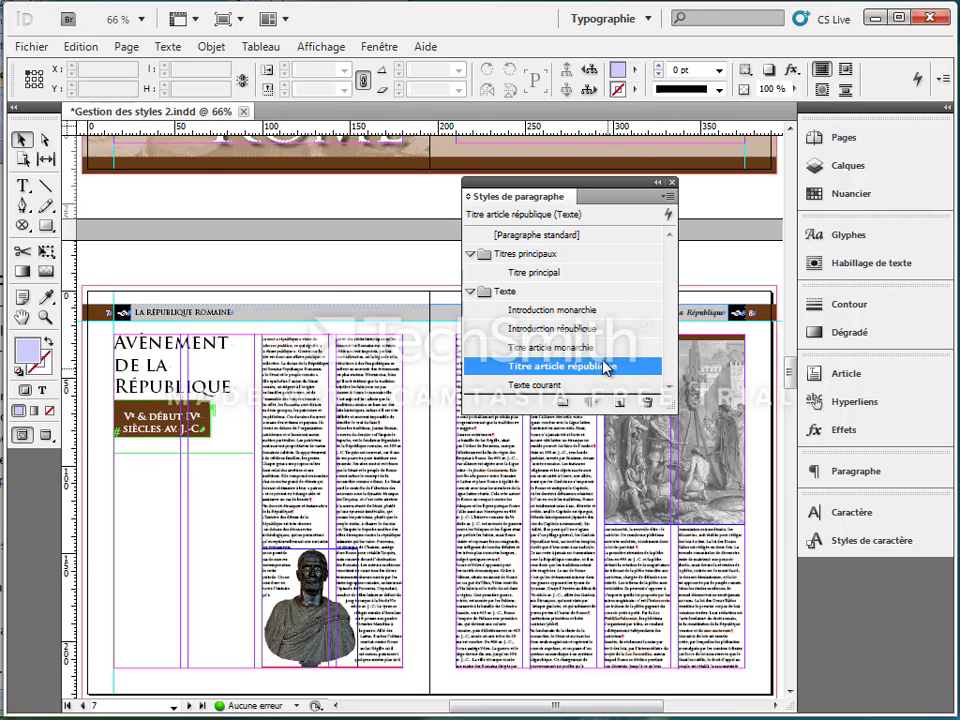
# - Place Titre article monarchie above Introduction république in the Texte group and set Introduction république's next style to Titre article république
pyautogui.moveTo(572, 345); pyautogui.dragTo(558, 337)
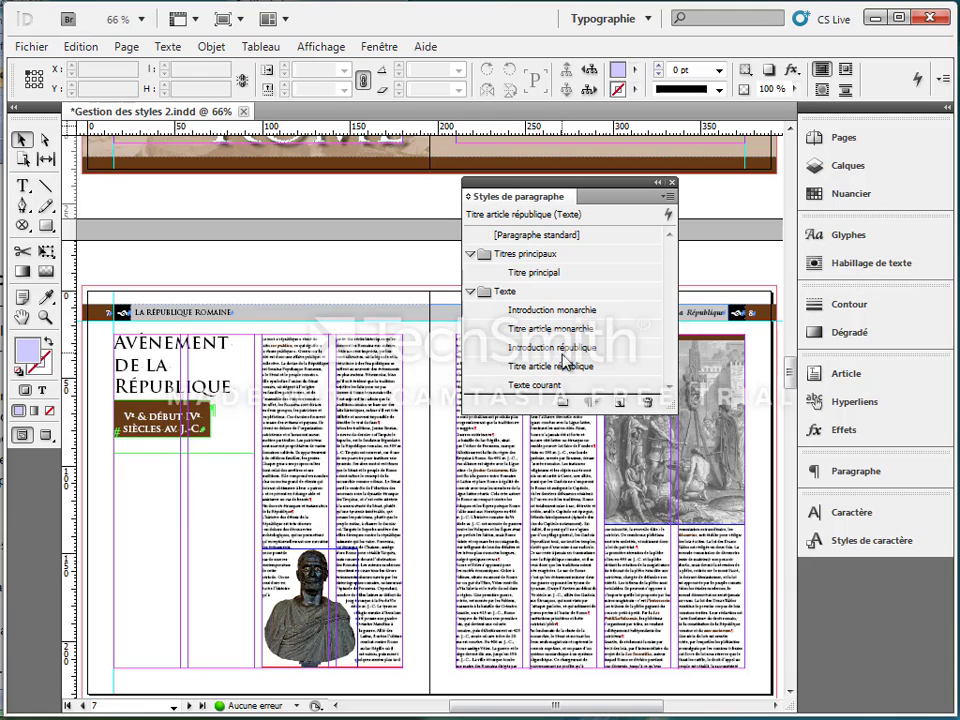
pyautogui.click(560, 350)
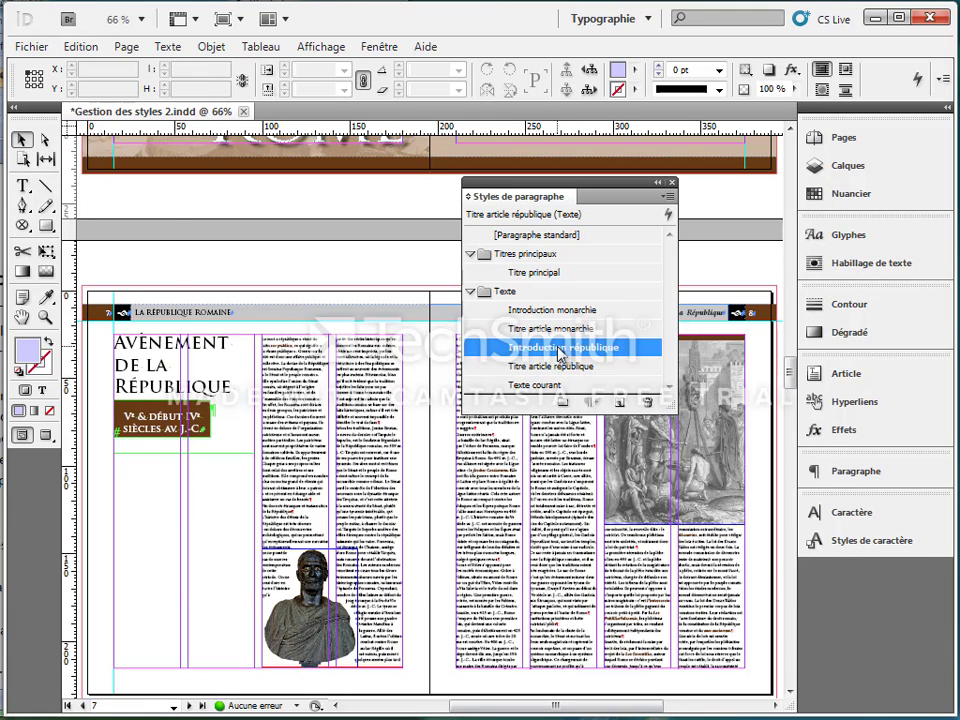
pyautogui.doubleClick(560, 350)
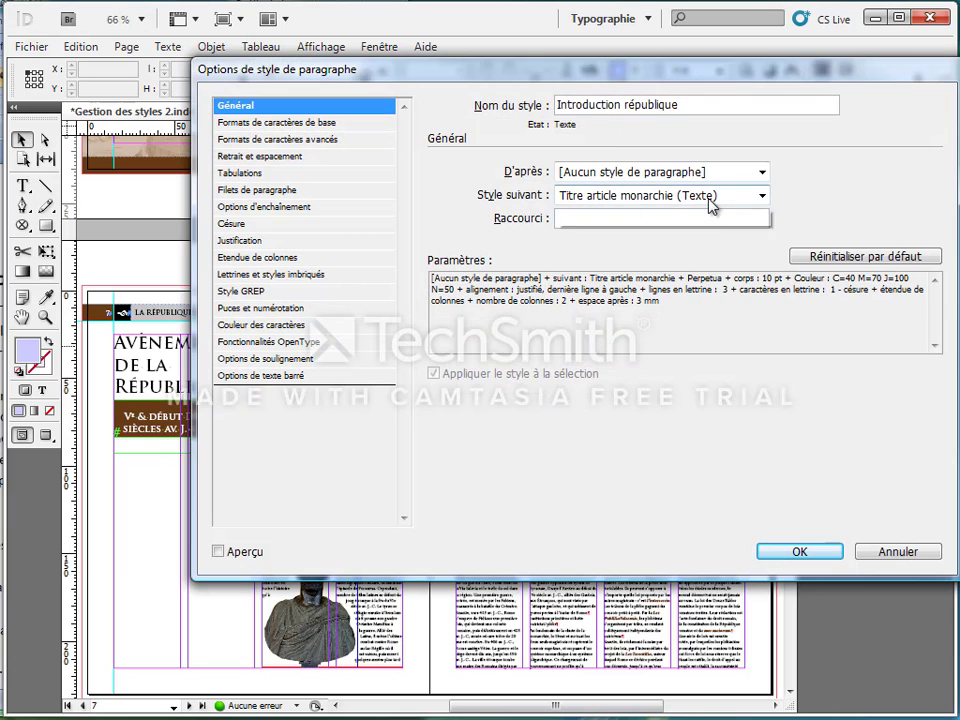
pyautogui.click(709, 197)
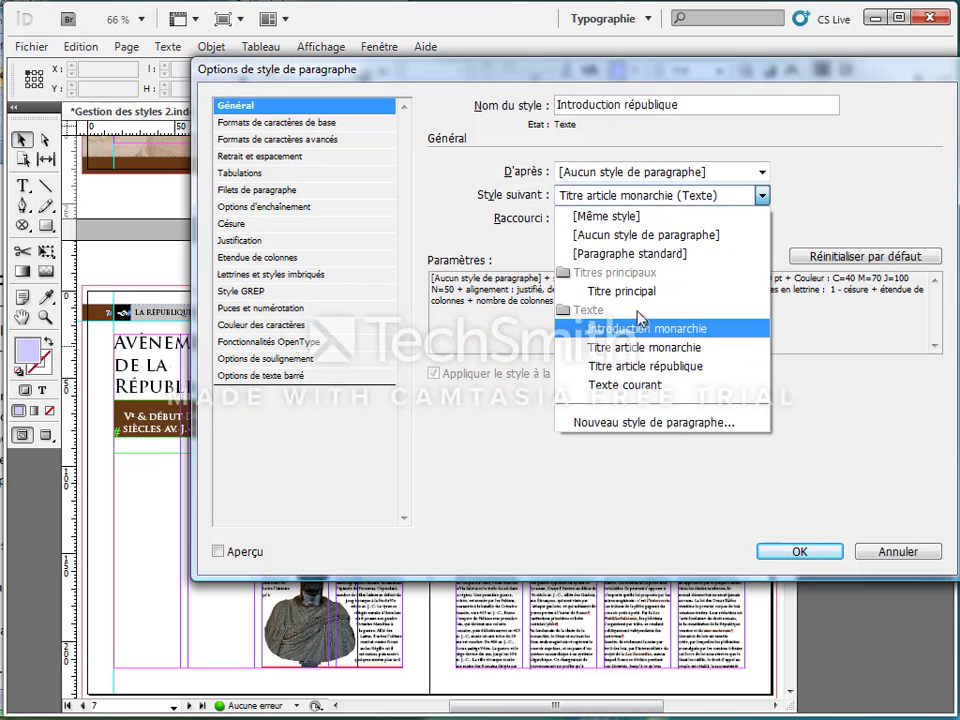
pyautogui.click(622, 374)
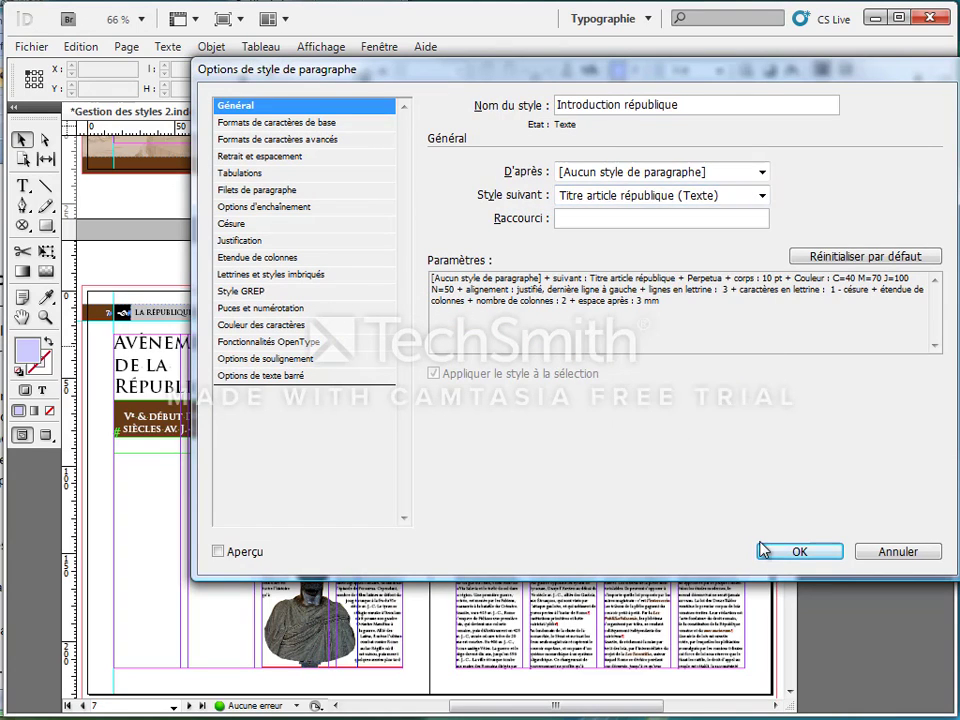
pyautogui.click(797, 553)
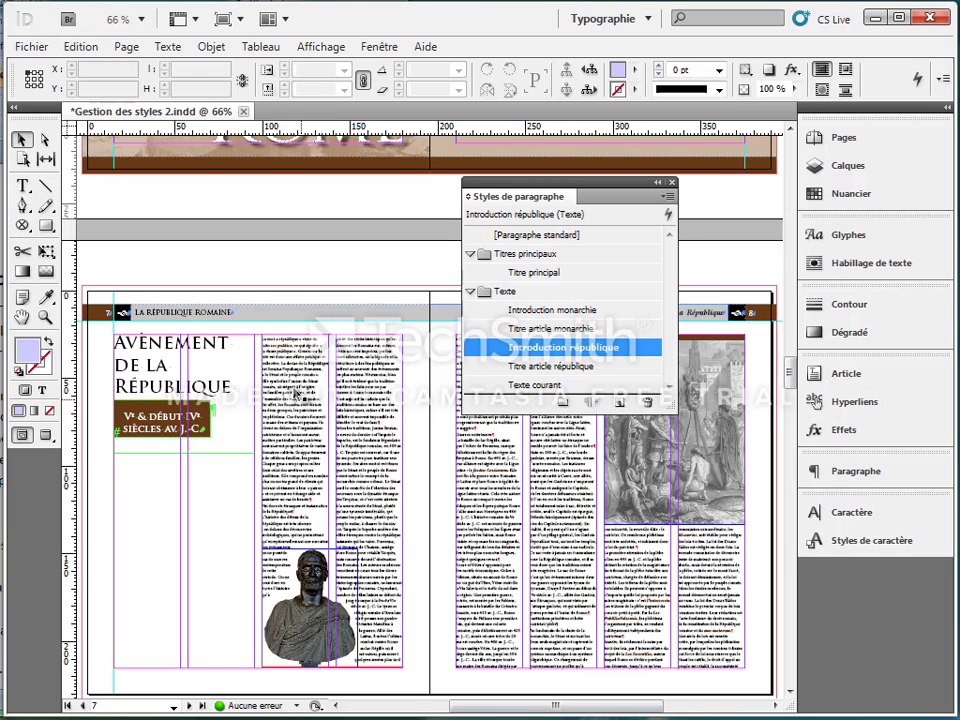
# - Apply Introduction république followed by its chain of next styles to the entire République article text starting on page 7
pyautogui.click(22, 189)
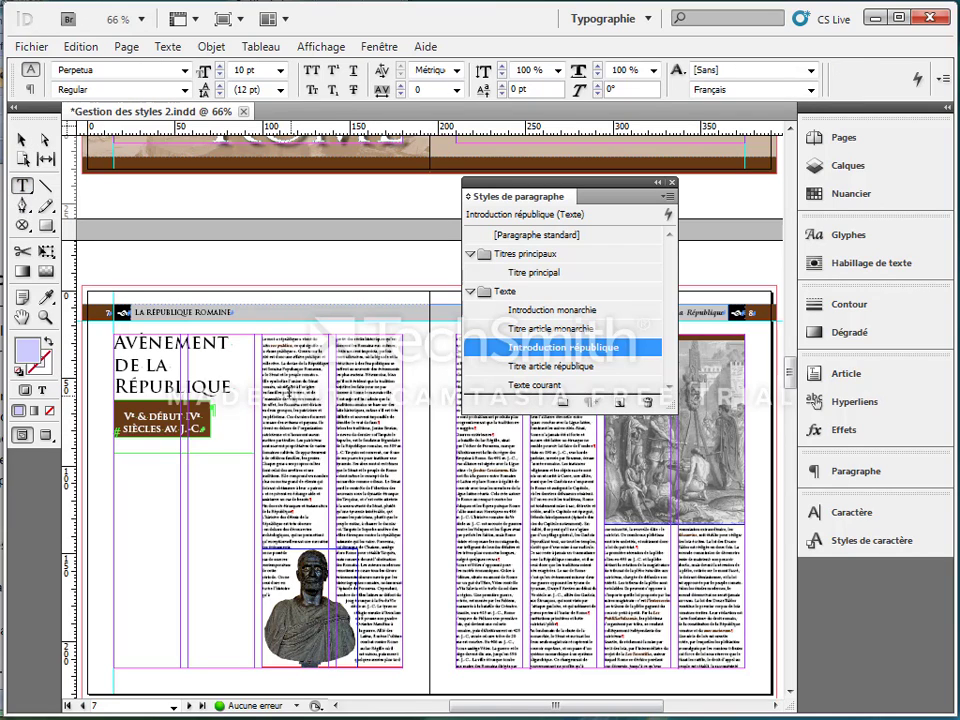
pyautogui.click(289, 392)
pyautogui.hotkey('ctrl', 'a')
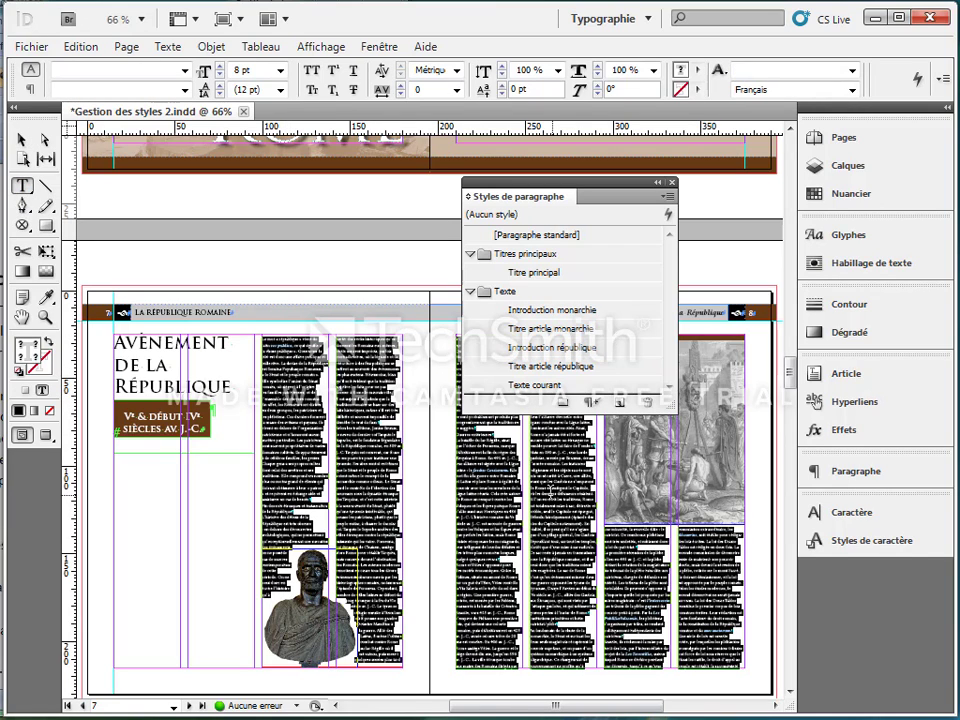
pyautogui.rightClick(540, 352)
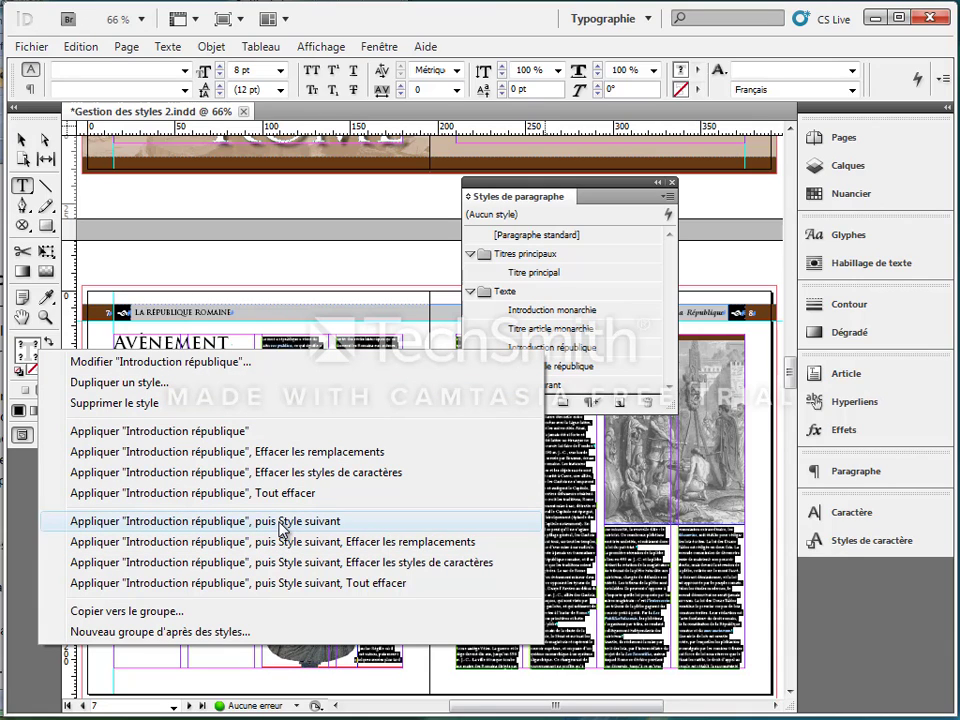
pyautogui.click(282, 523)
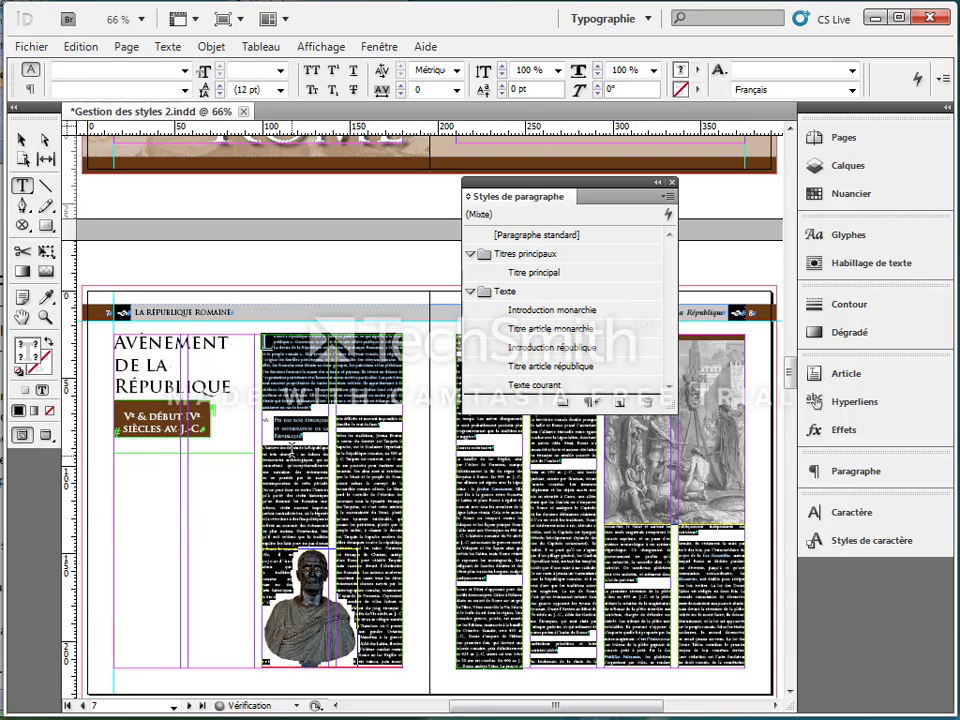
pyautogui.click(293, 481)
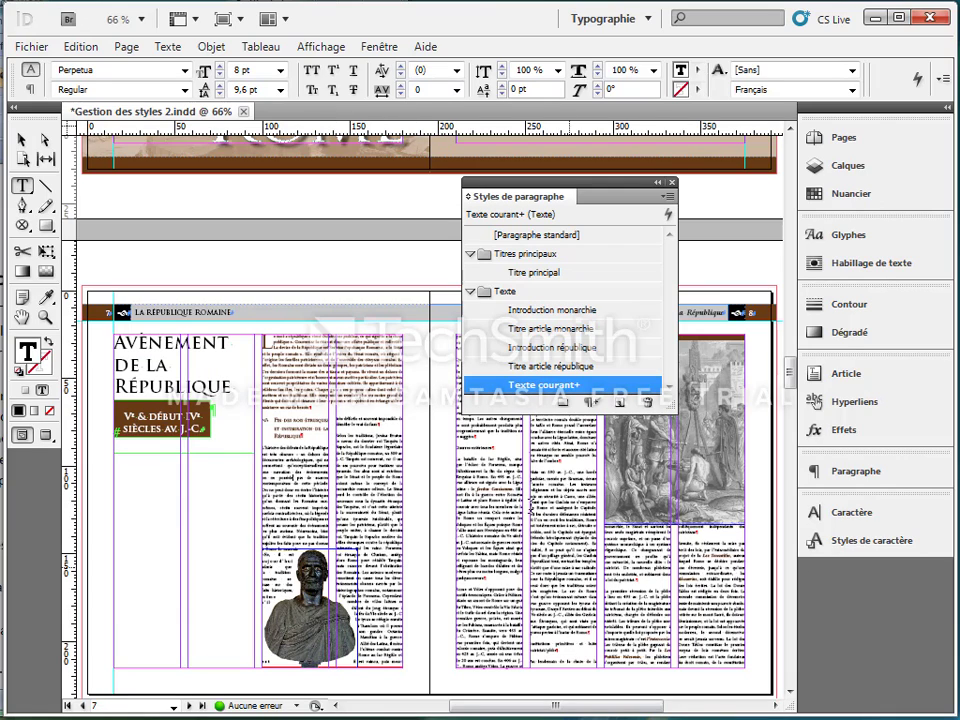
# - Apply the Titre article république style to the "Guerres extérieures" heading on page 8
pyautogui.click(45, 317)
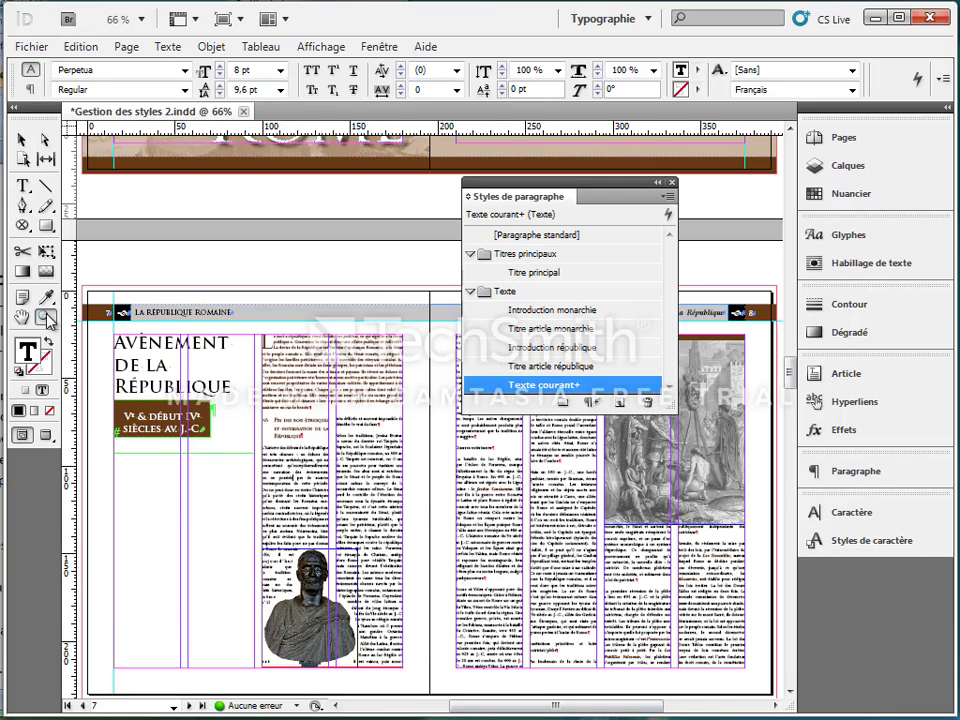
pyautogui.moveTo(415, 422); pyautogui.dragTo(649, 587)
pyautogui.moveTo(540, 196); pyautogui.dragTo(606, 136)
pyautogui.click(18, 185)
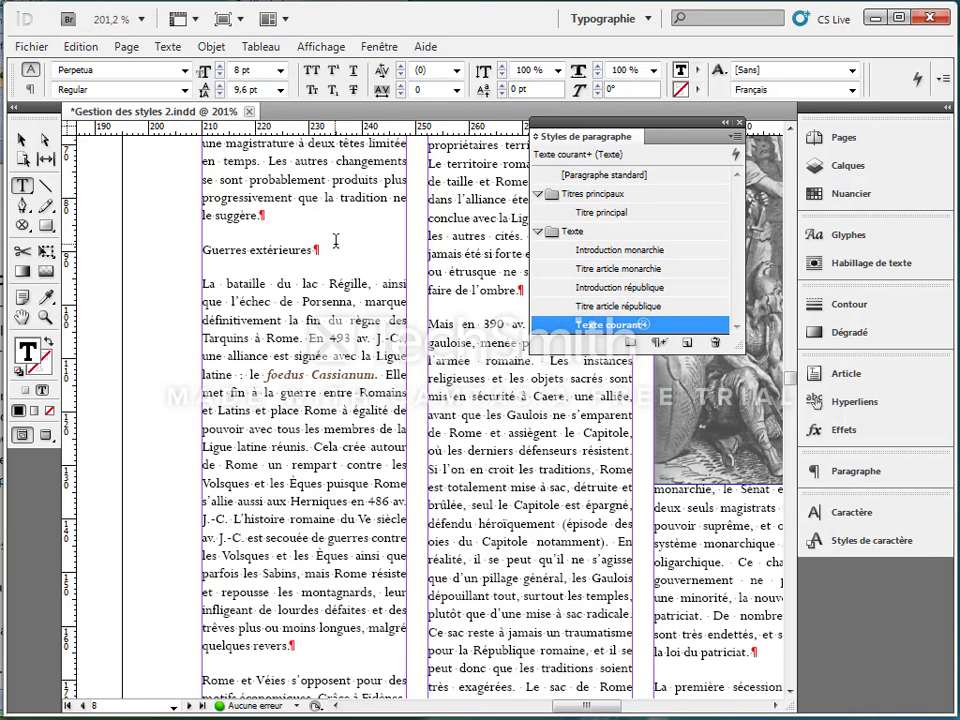
pyautogui.moveTo(316, 250); pyautogui.dragTo(195, 238)
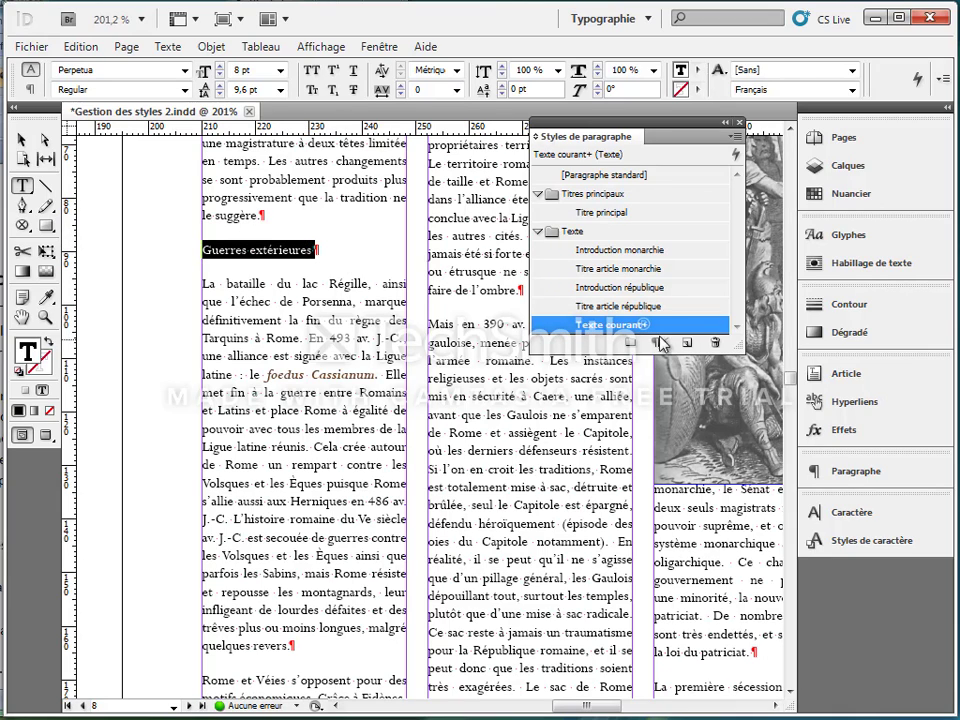
pyautogui.click(603, 308)
# - Apply the Titre article république style to the "Institutions primitives et lutte patriciat/plèbe" heading and return to the full spread
pyautogui.scroll(-6, 484, 530)
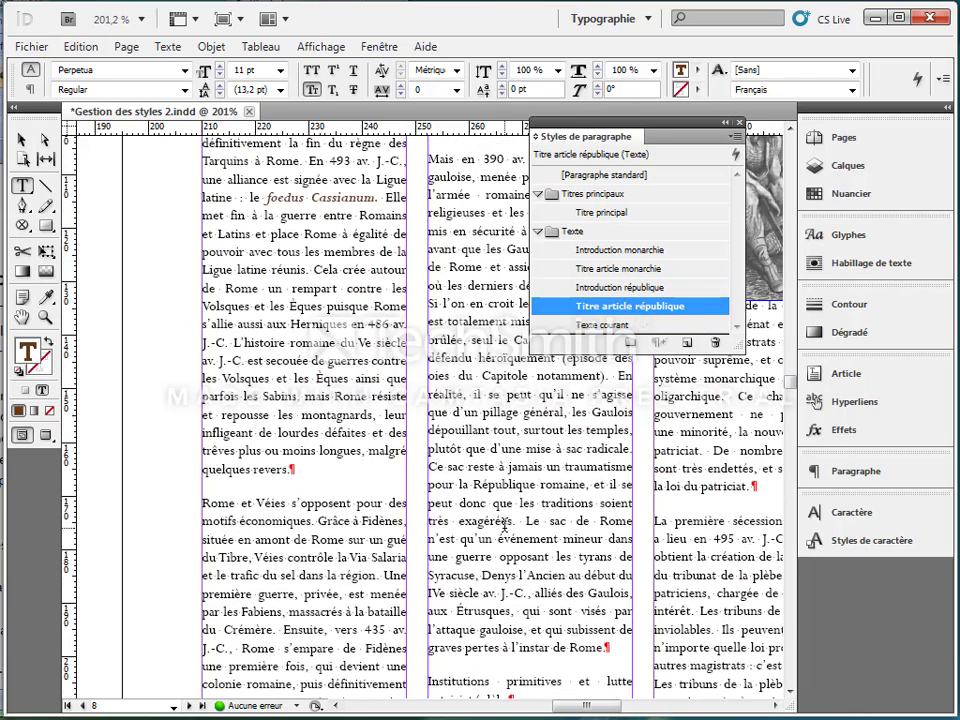
pyautogui.tripleClick(484, 528)
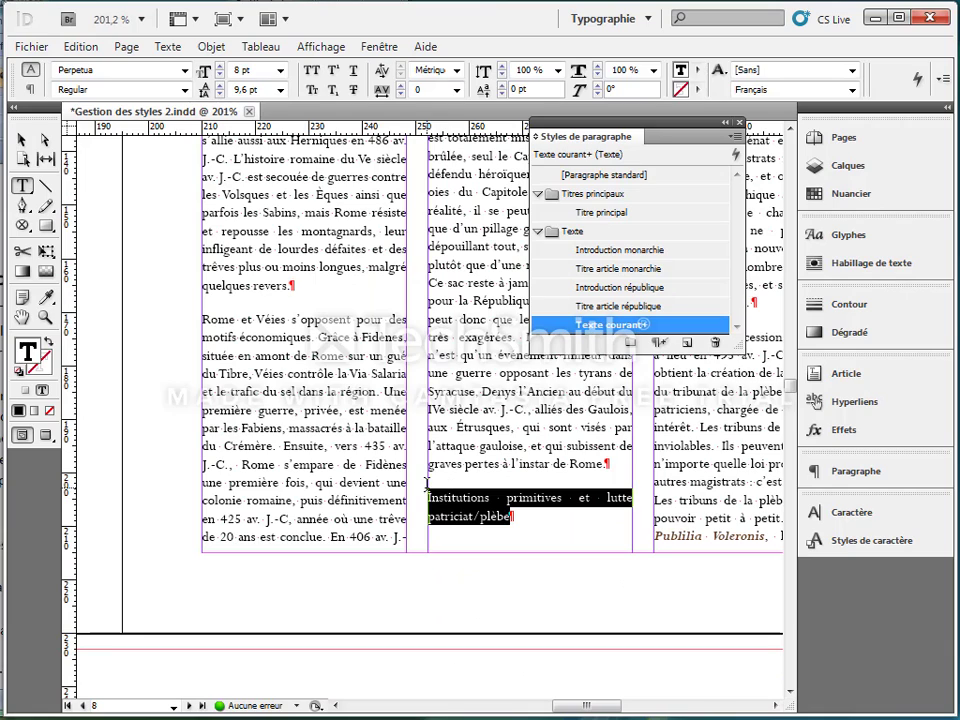
pyautogui.click(603, 306)
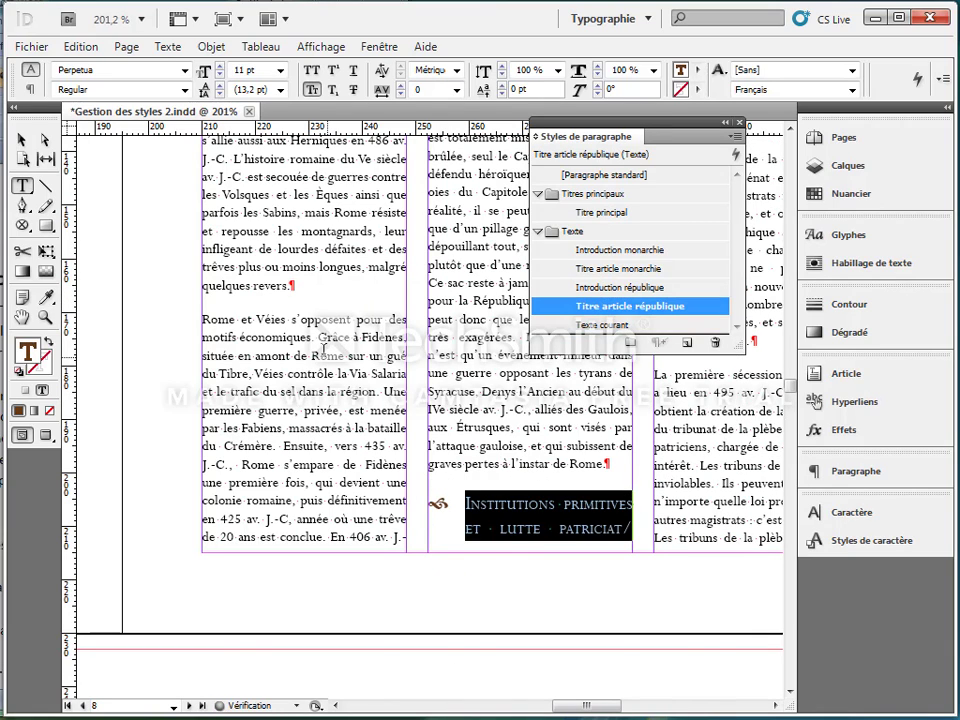
pyautogui.click(328, 355)
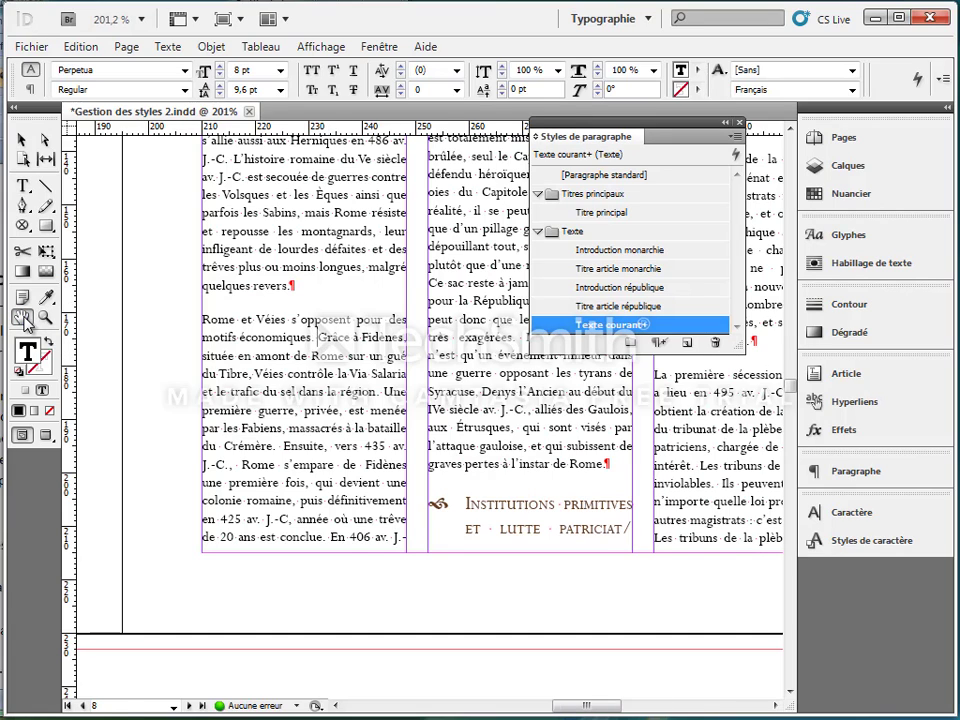
pyautogui.hotkey('ctrl', 'alt', '0')
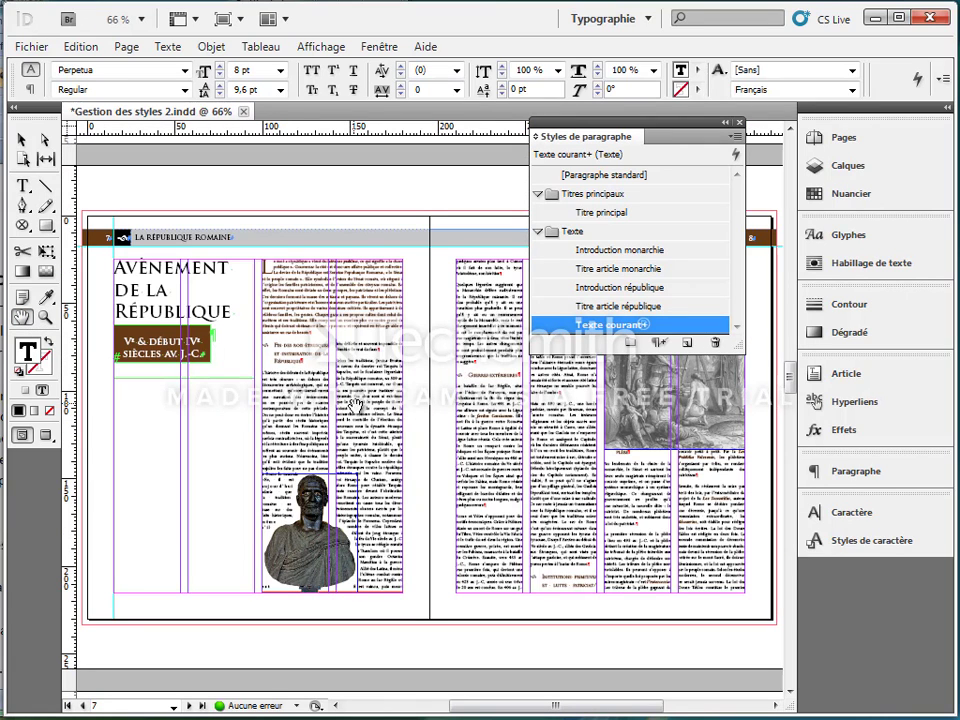